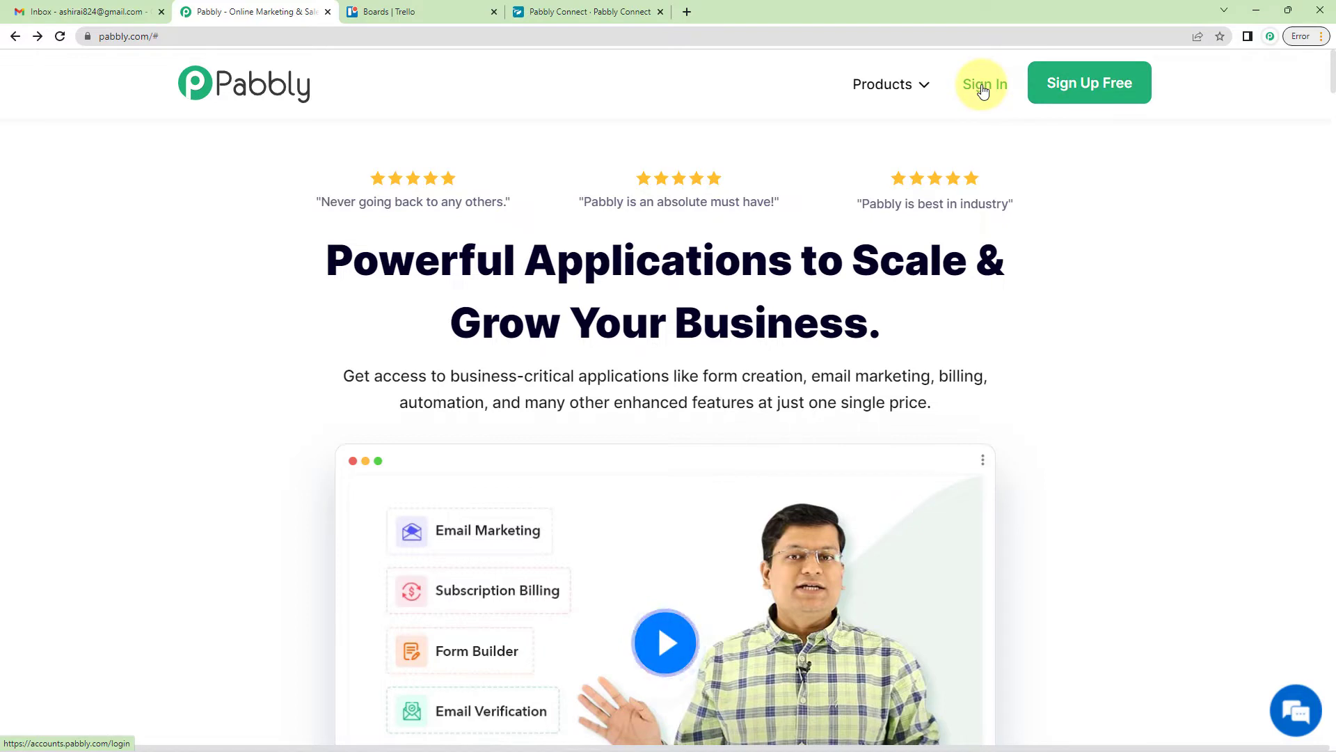
Step: Sign in to Pabbly Connect and create a workflow named "Twist To Trello"
{"action": "left_click", "coordinate": [983, 91]}
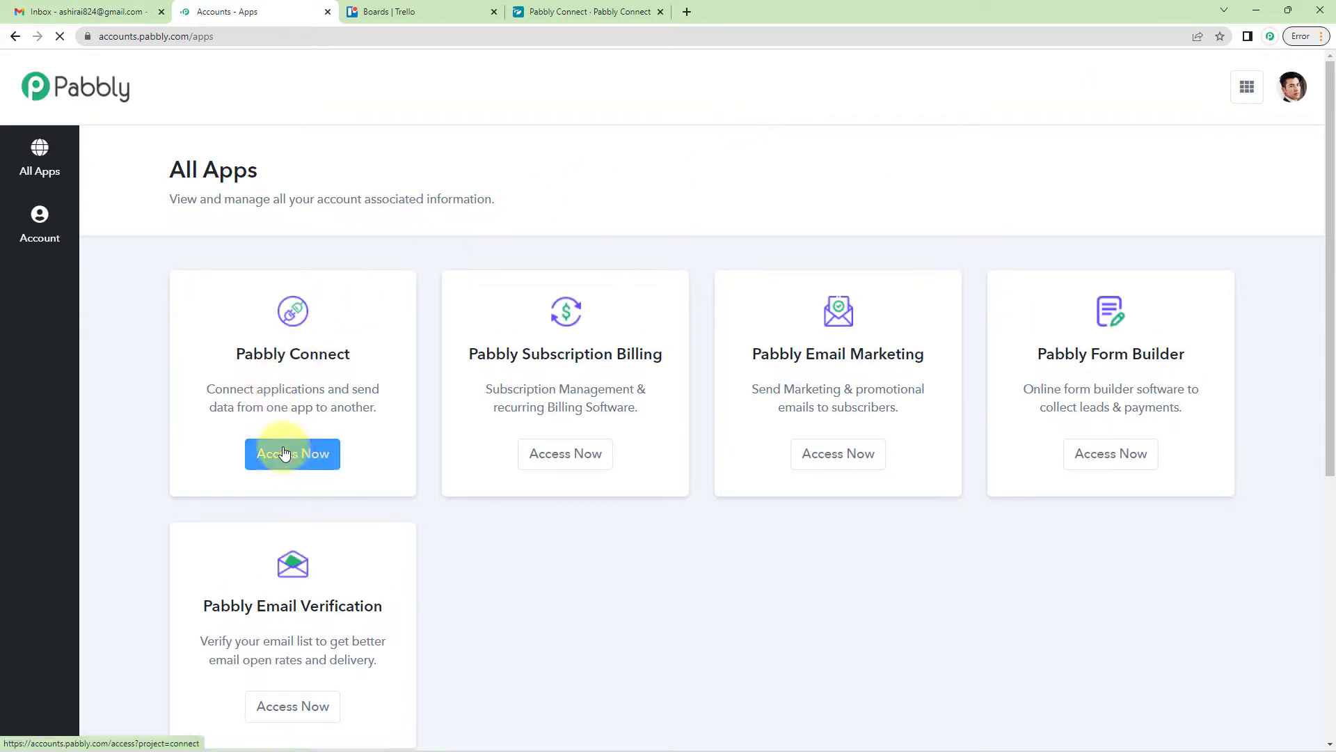
{"action": "left_click", "coordinate": [289, 456]}
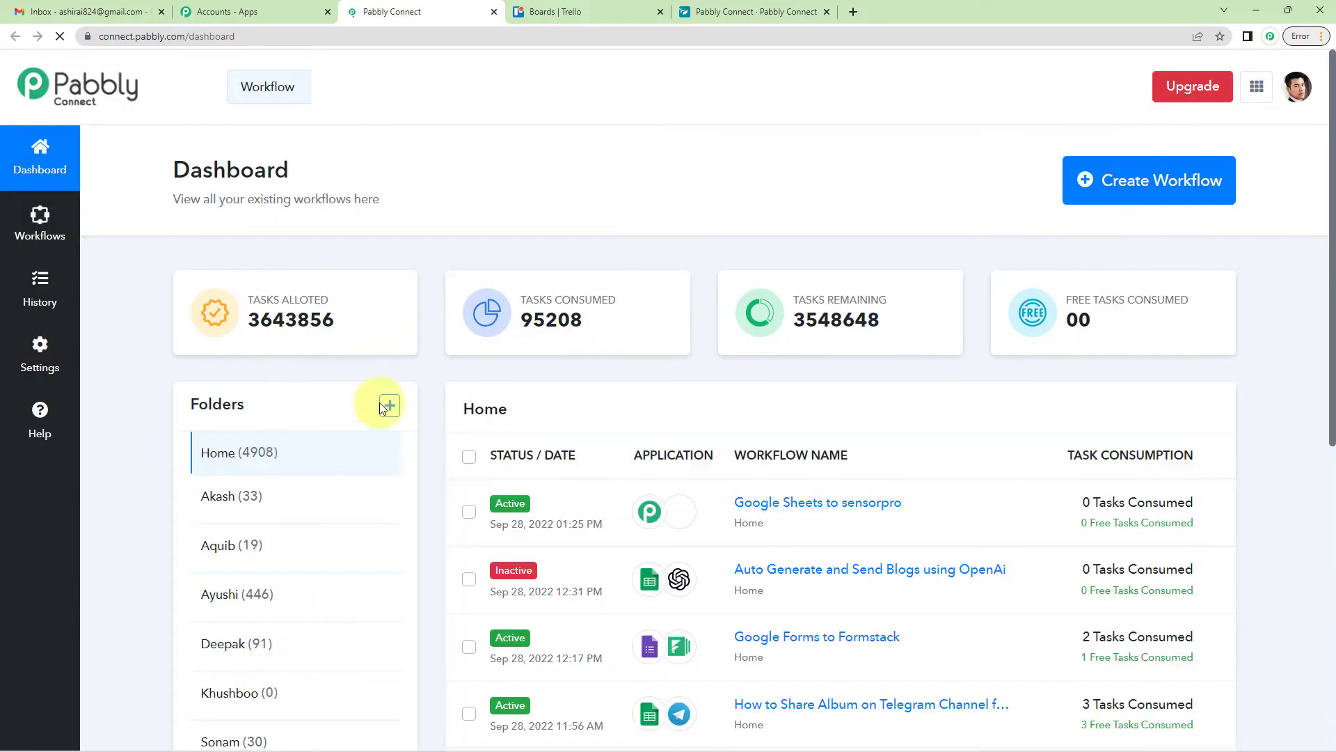
{"action": "left_click", "coordinate": [1140, 189]}
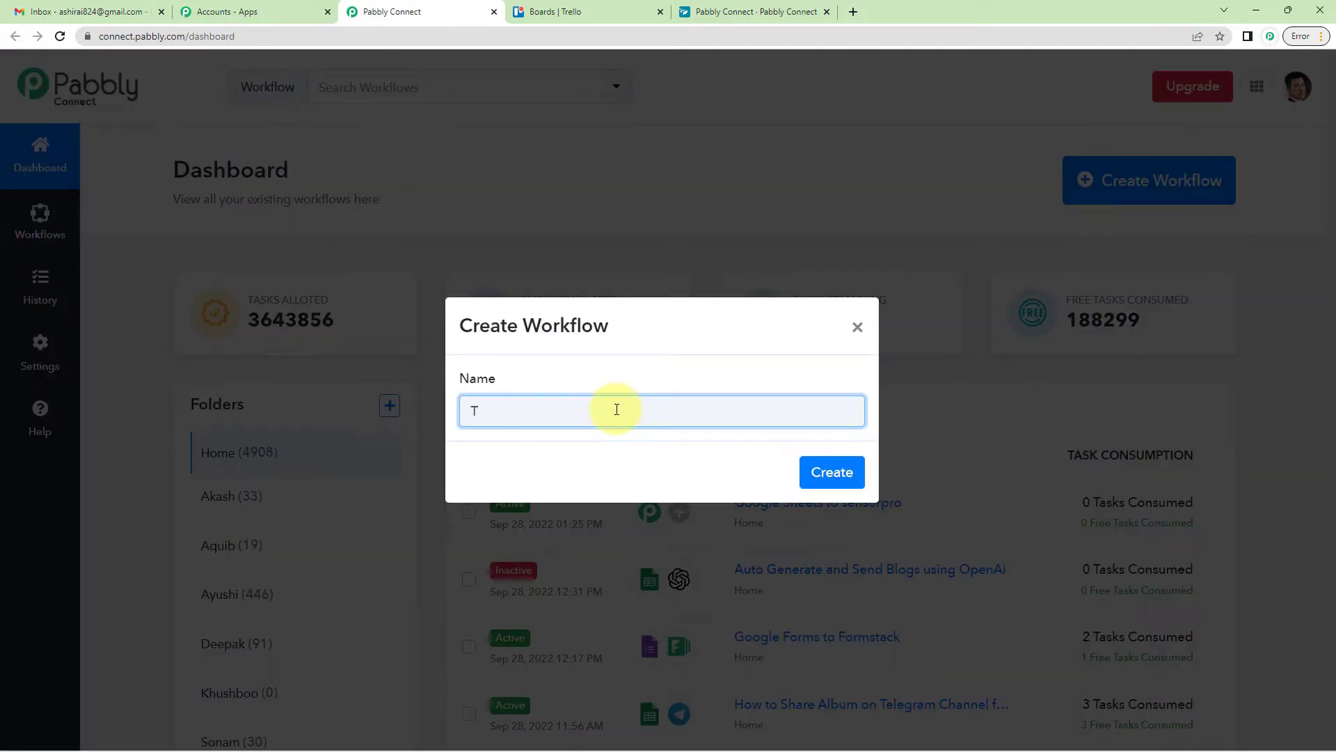
{"action": "type", "text": "Twist To Trello"}
{"action": "left_click", "coordinate": [821, 468]}
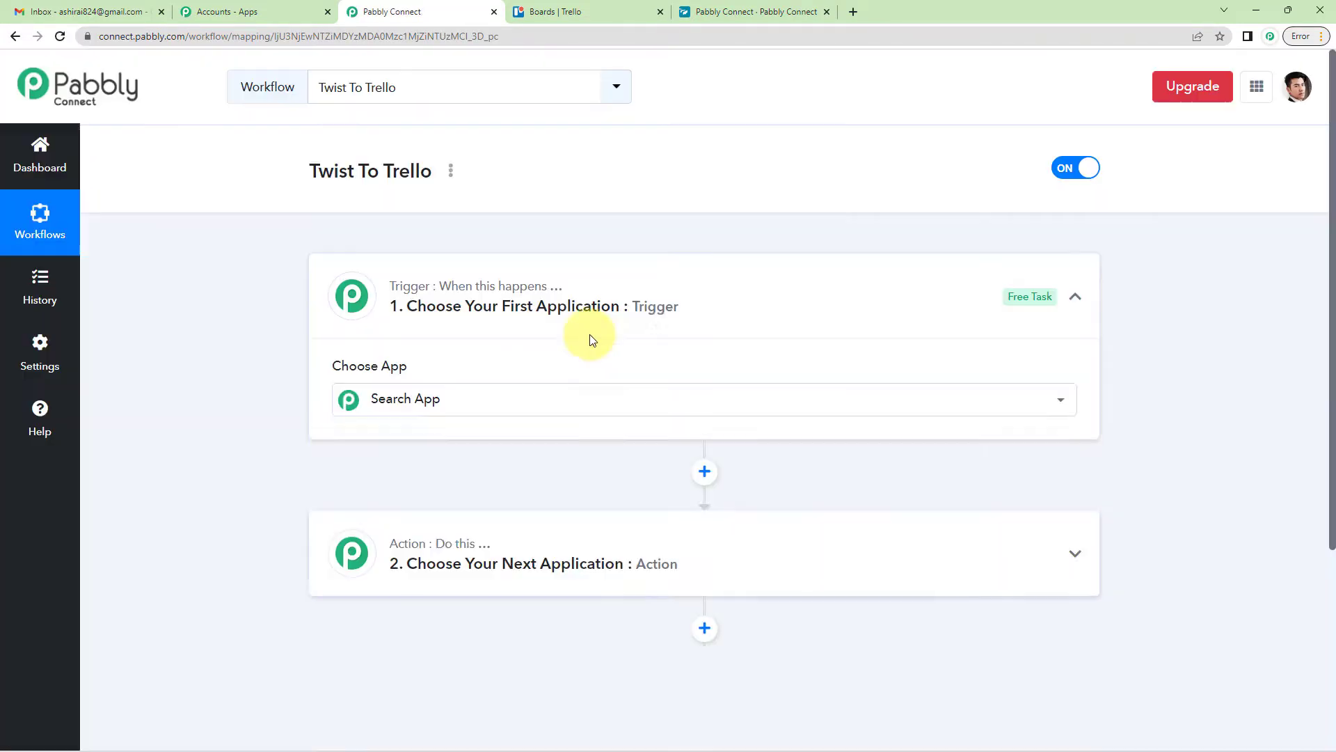
Step: Set the workflow's trigger application to Twist with the New Thread trigger event
{"action": "left_click", "coordinate": [575, 329]}
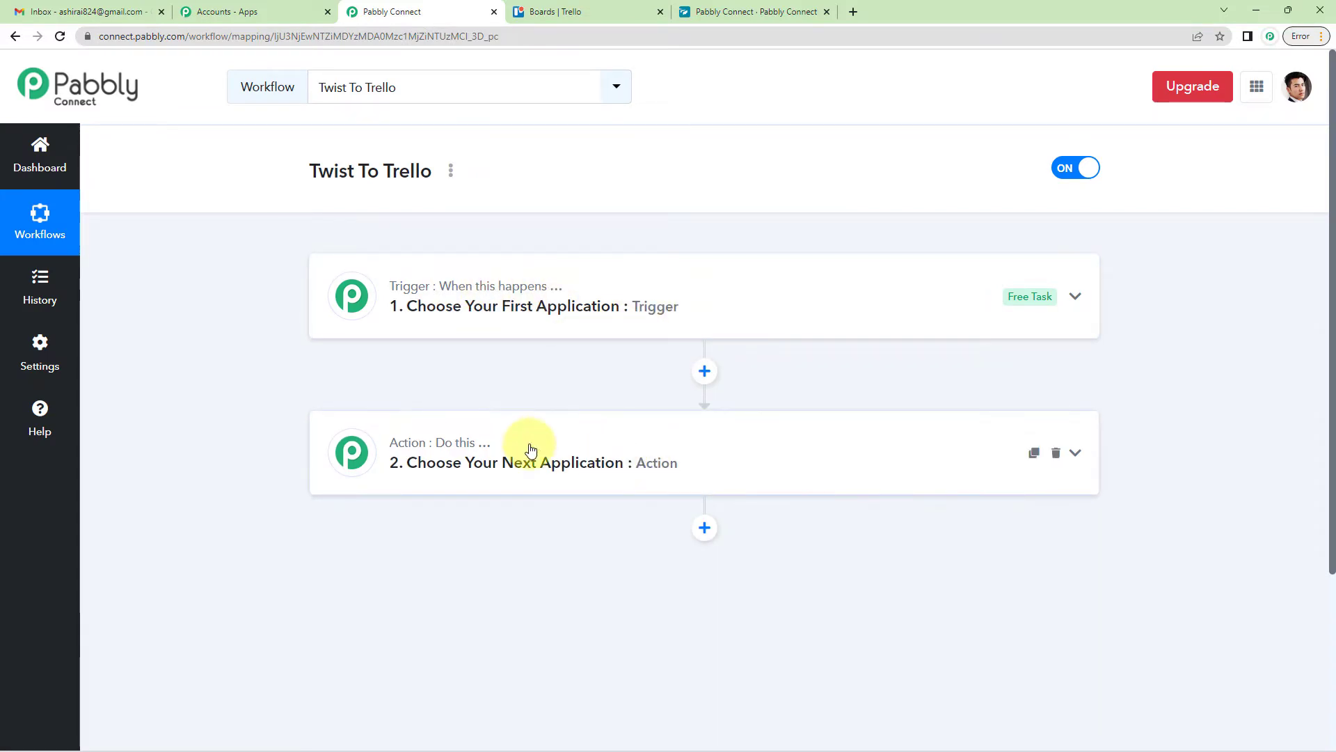
{"action": "mouse_move", "coordinate": [466, 446]}
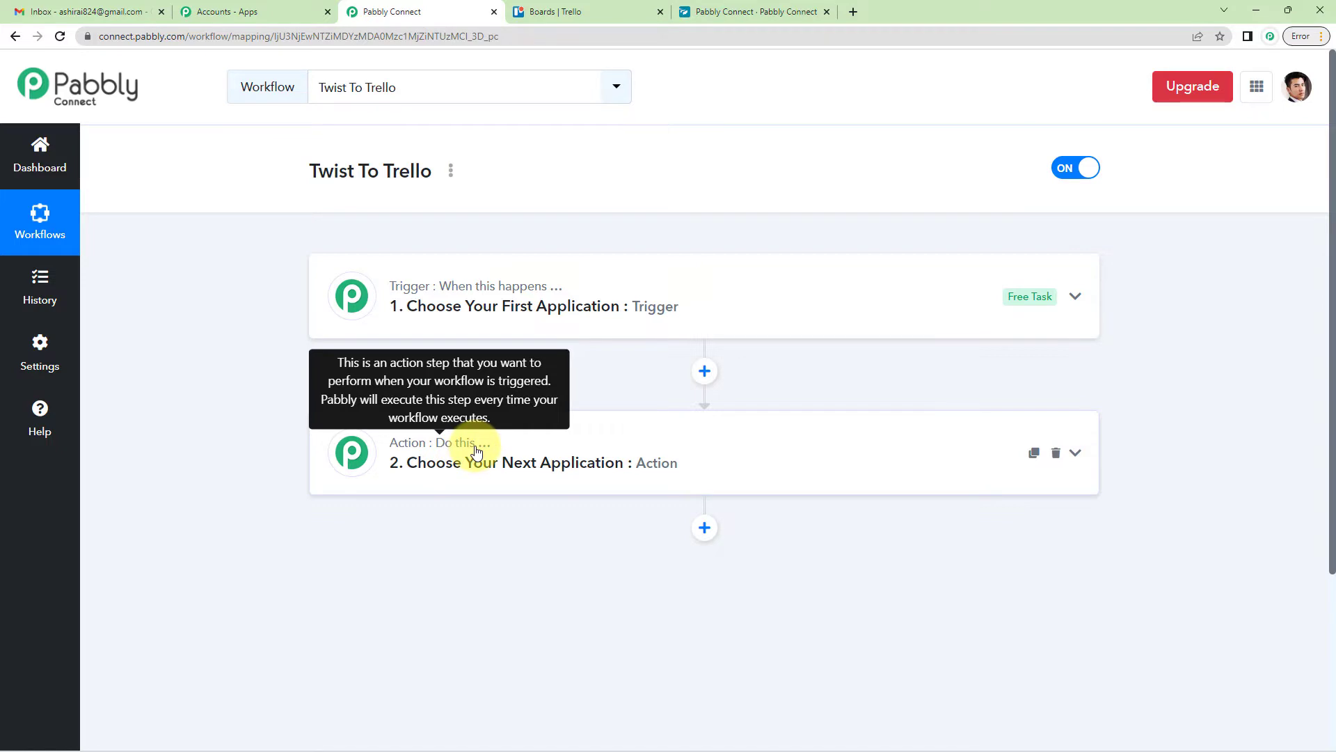
{"action": "left_click", "coordinate": [546, 317]}
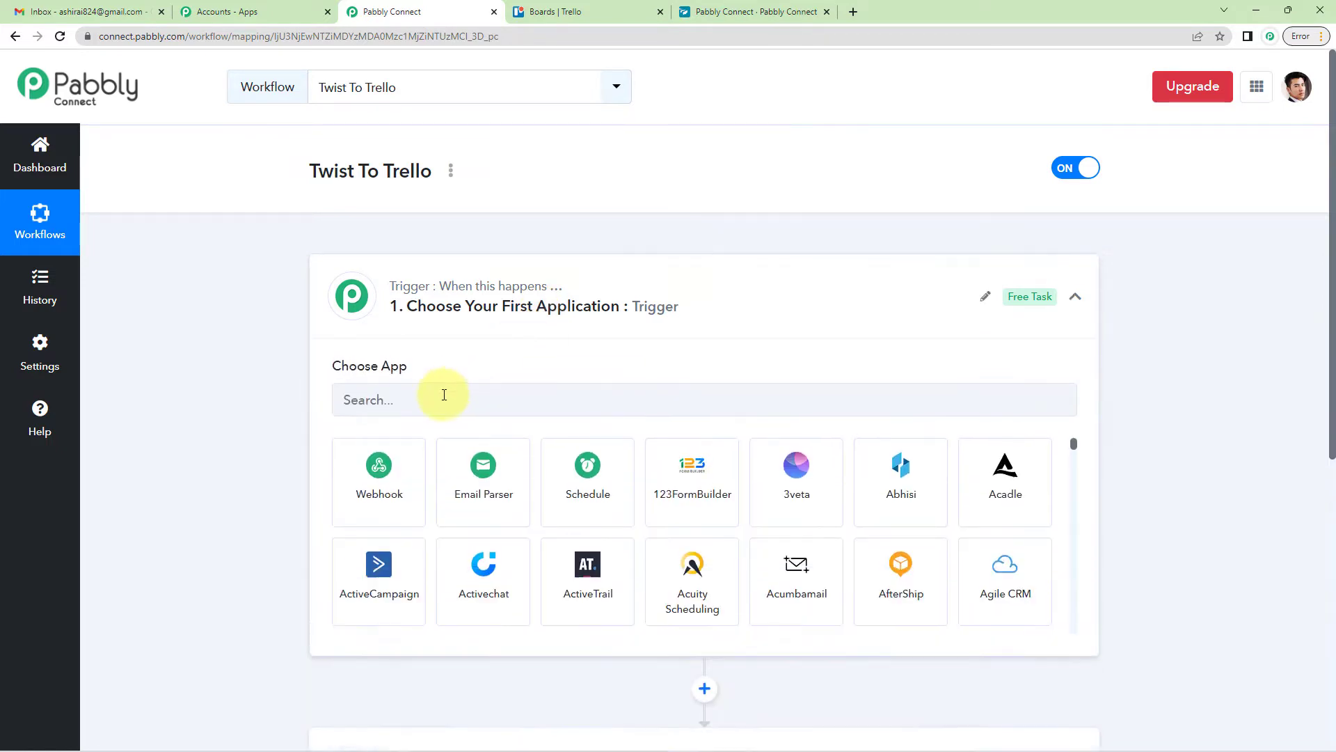
{"action": "left_click", "coordinate": [444, 395]}
{"action": "type", "text": "twist"}
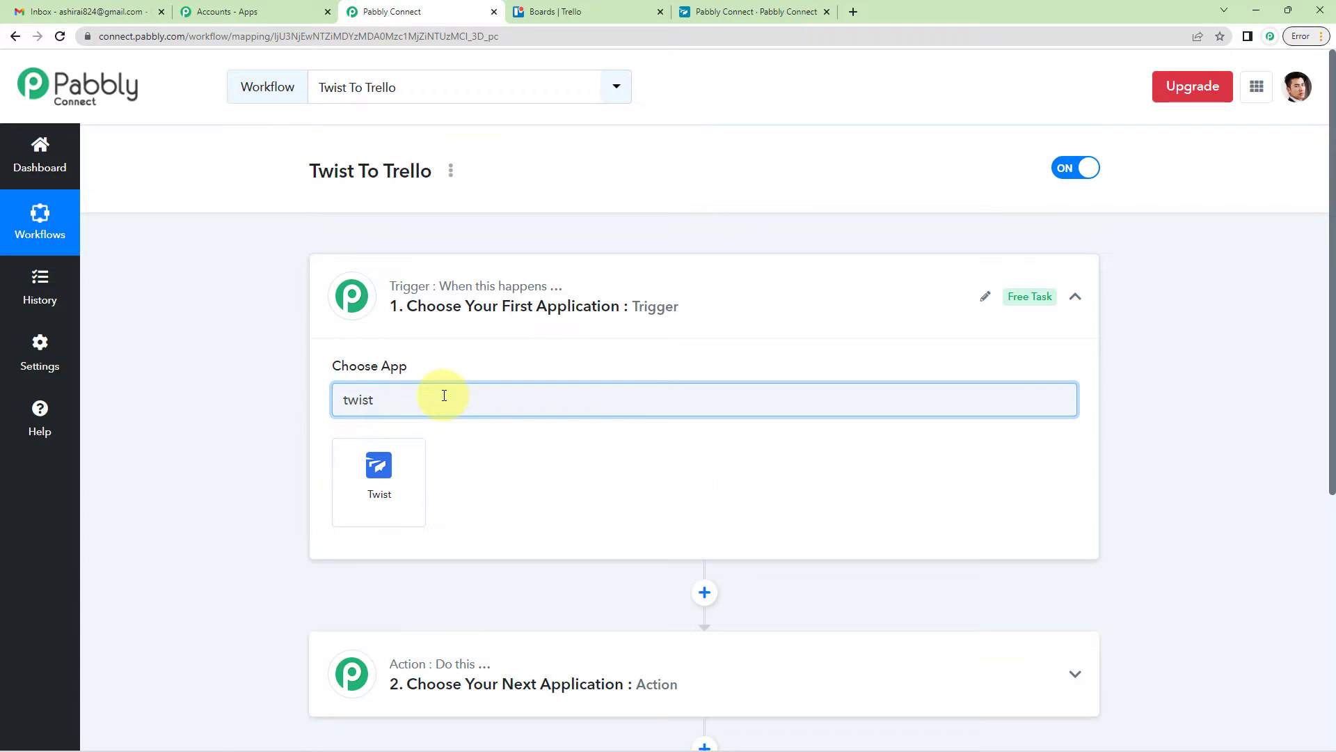
{"action": "left_click", "coordinate": [412, 494]}
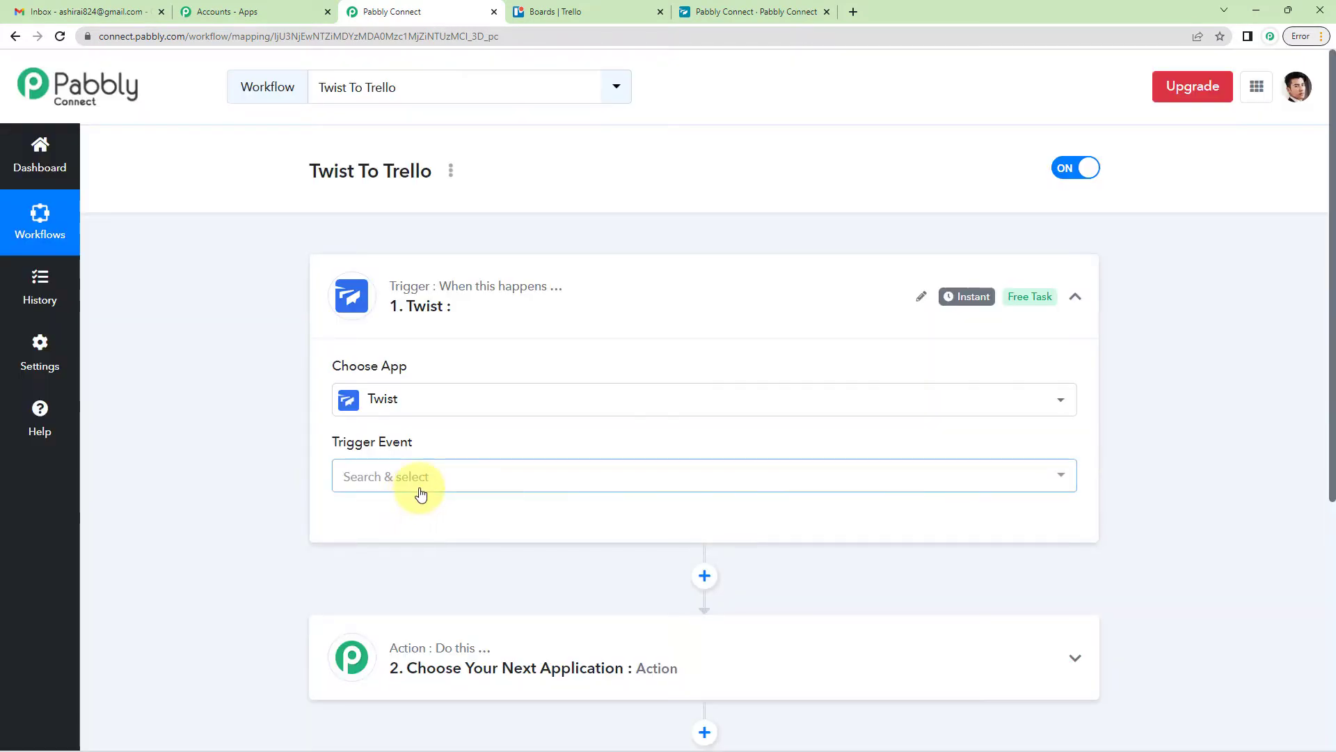
{"action": "left_click", "coordinate": [438, 480]}
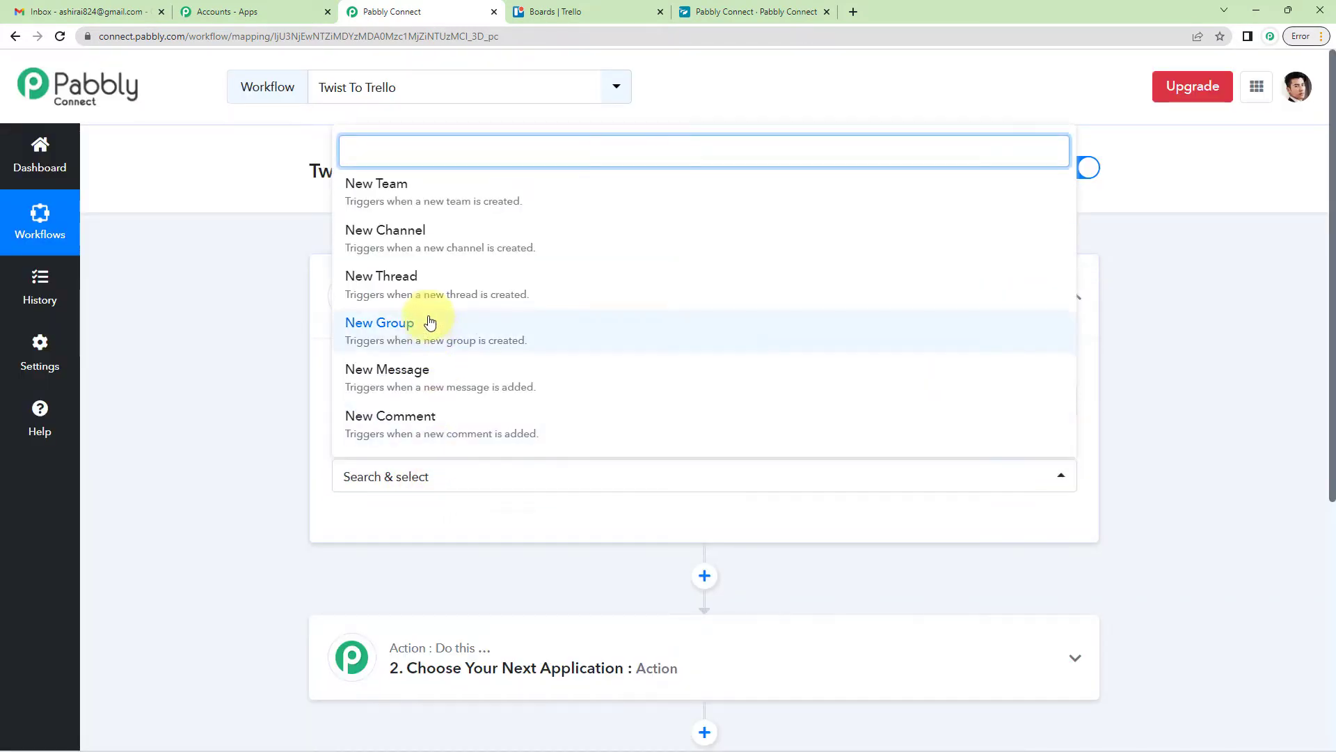
{"action": "left_click", "coordinate": [430, 288]}
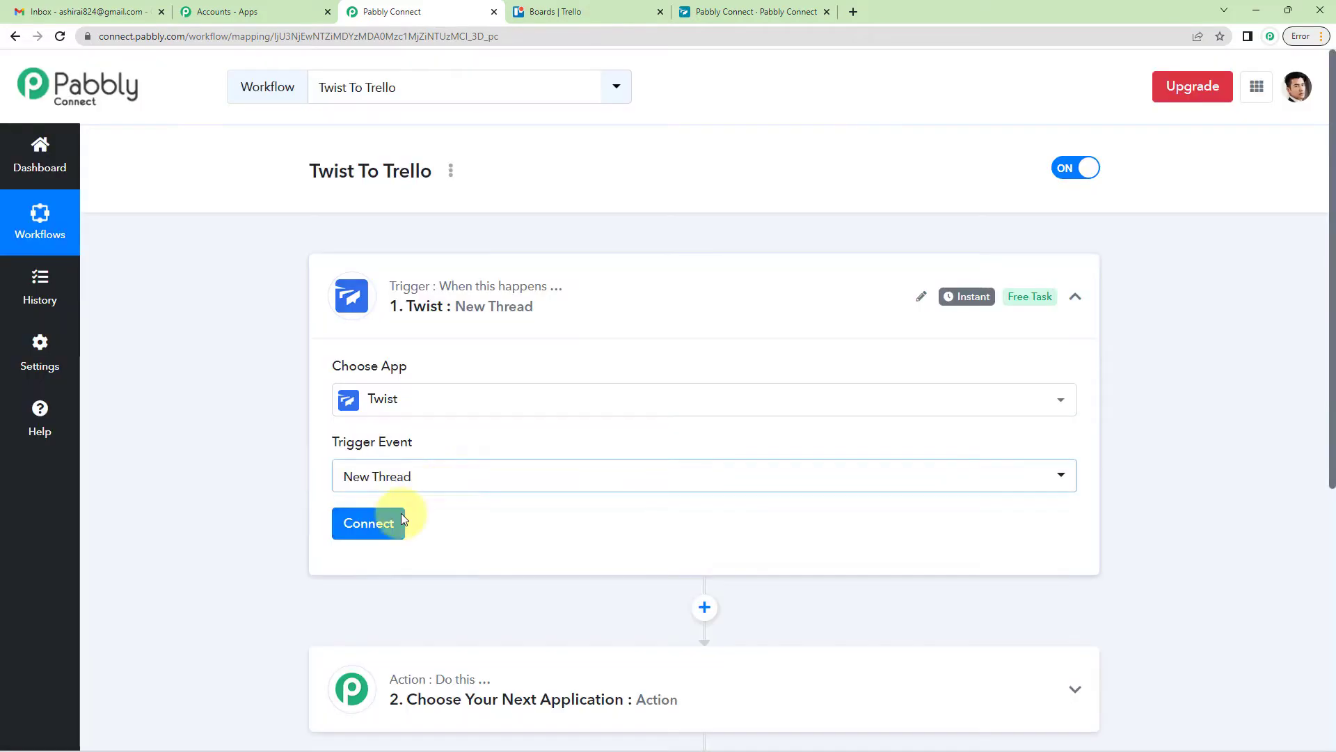
Step: Authorize a new Twist connection for the trigger, and save the trigger with a test request
{"action": "left_click", "coordinate": [370, 532]}
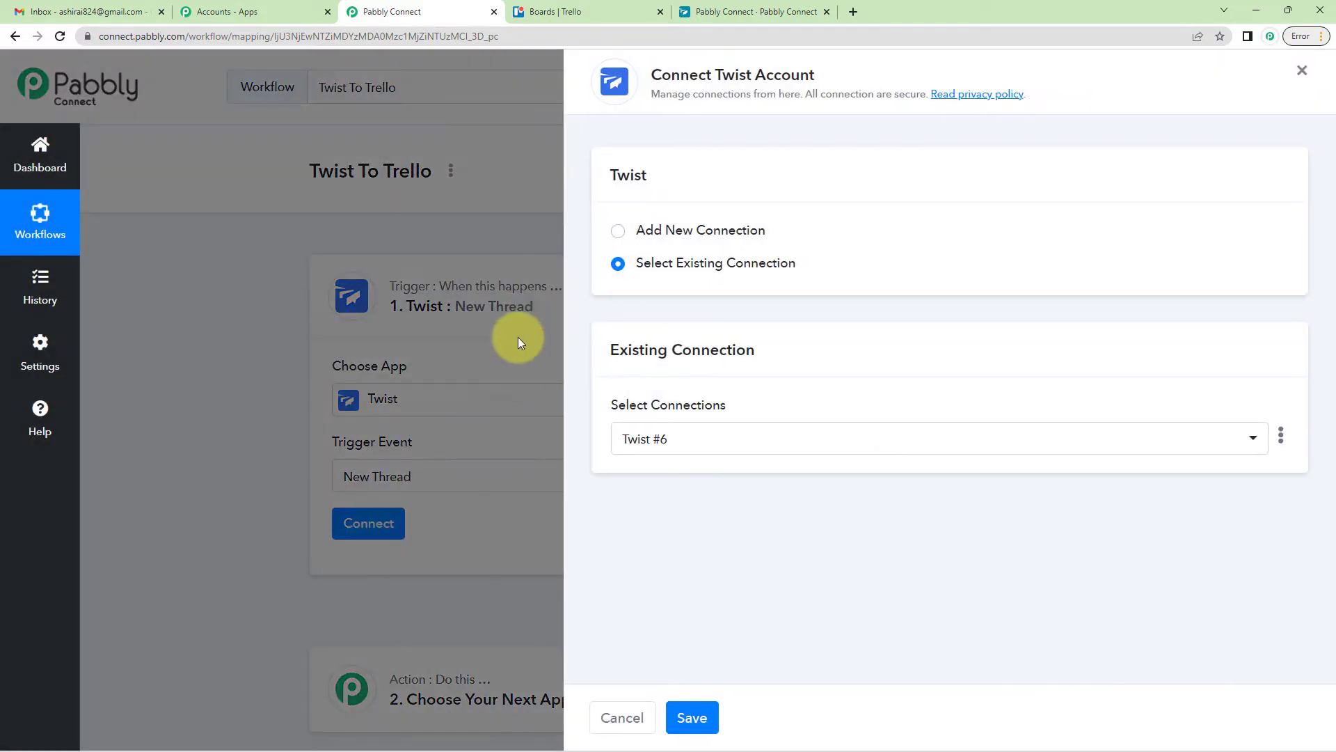
{"action": "left_click", "coordinate": [616, 231]}
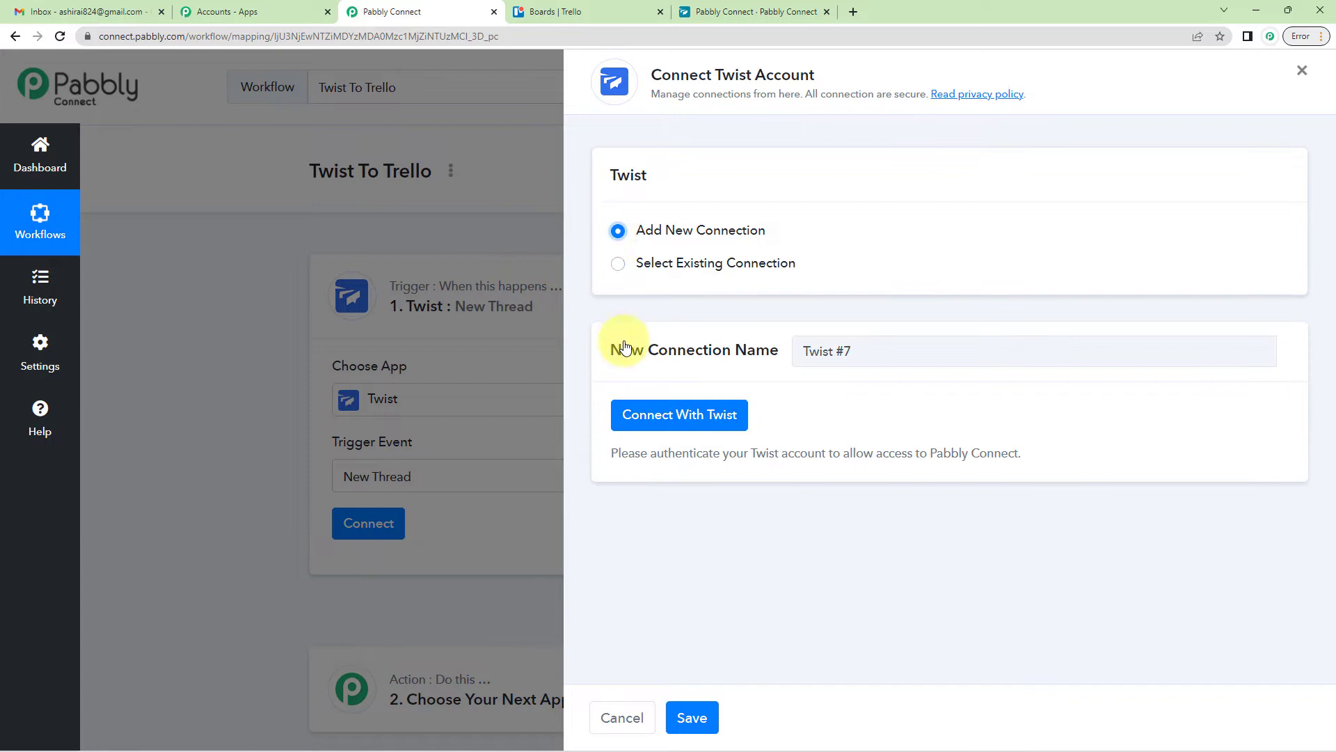
{"action": "left_click", "coordinate": [649, 416]}
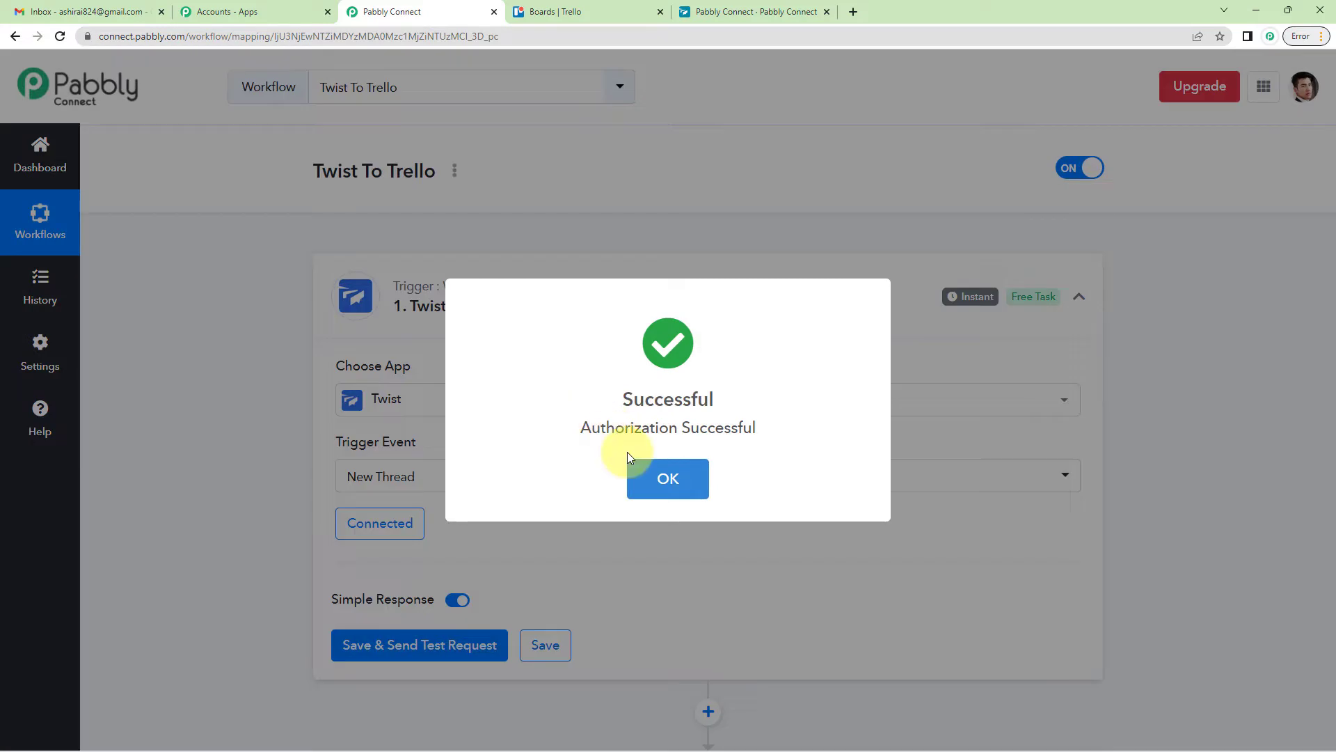
{"action": "left_click", "coordinate": [666, 467]}
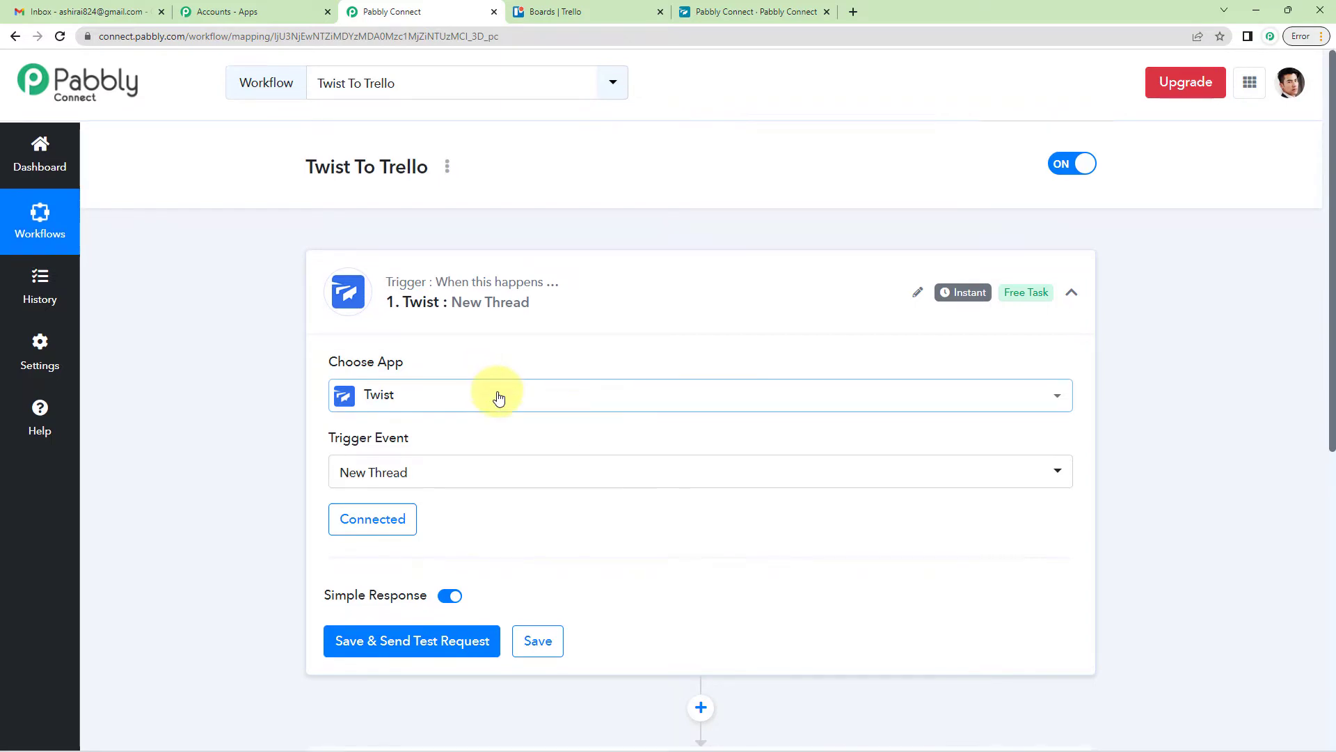
{"action": "scroll", "coordinate": [498, 393], "scroll_direction": "down", "scroll_amount": 2}
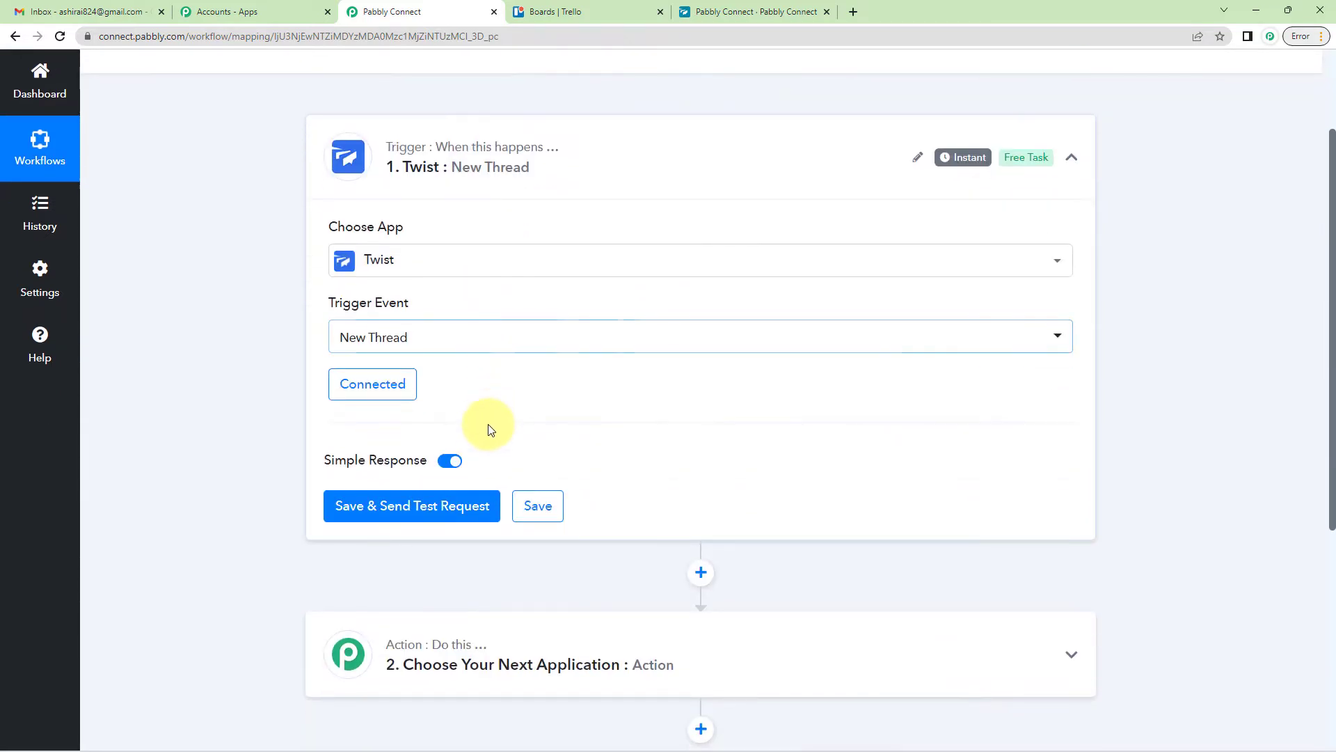
{"action": "left_click", "coordinate": [407, 511]}
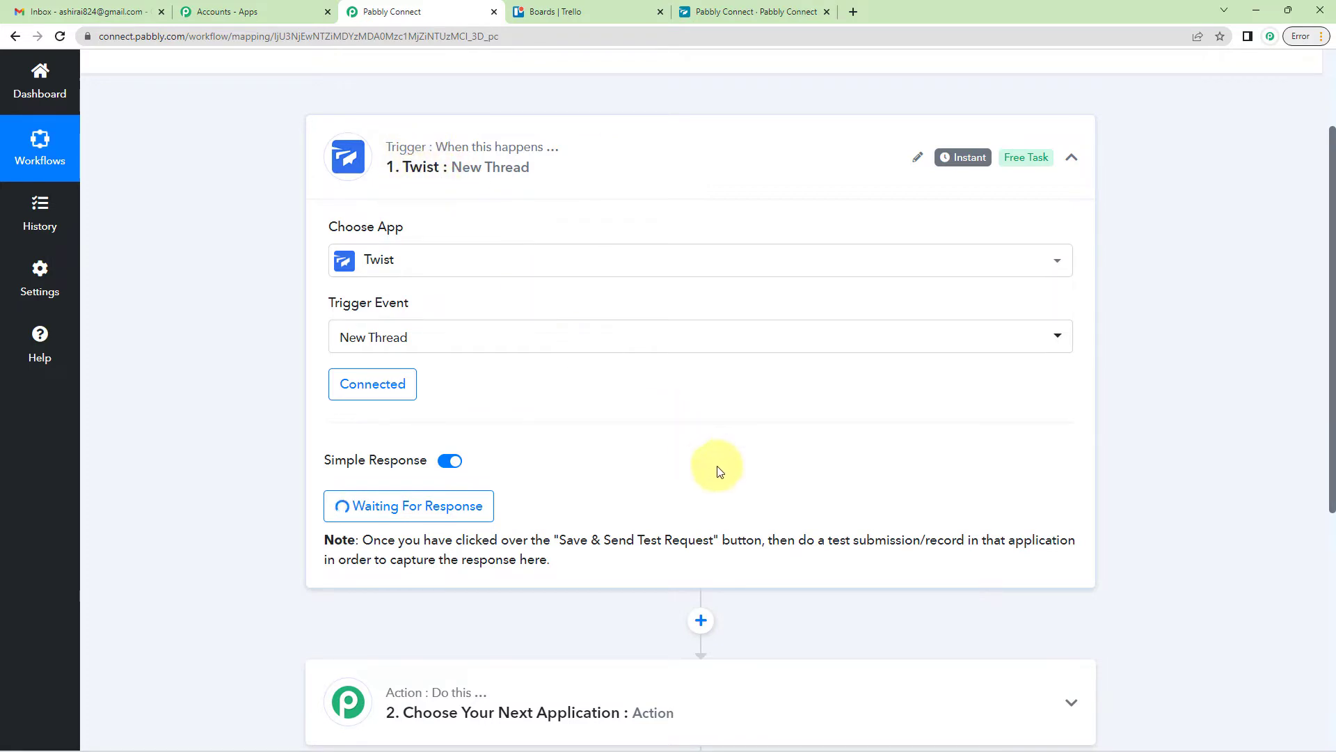
Step: Switch to Twist and post the drafted "SEO Meet" thread in the Pabbly Connect channel
{"action": "left_click", "coordinate": [724, 9]}
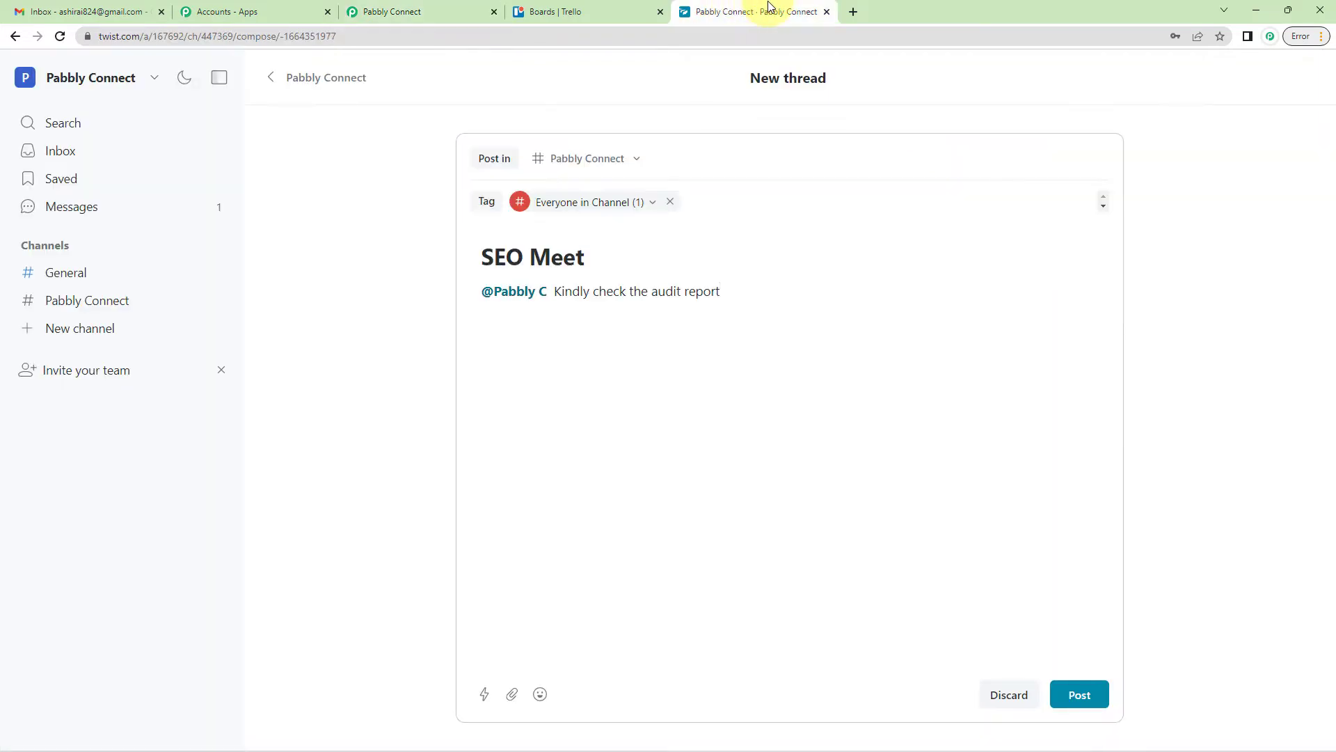
{"action": "left_click_drag", "start_coordinate": [769, 5], "coordinate": [564, 25]}
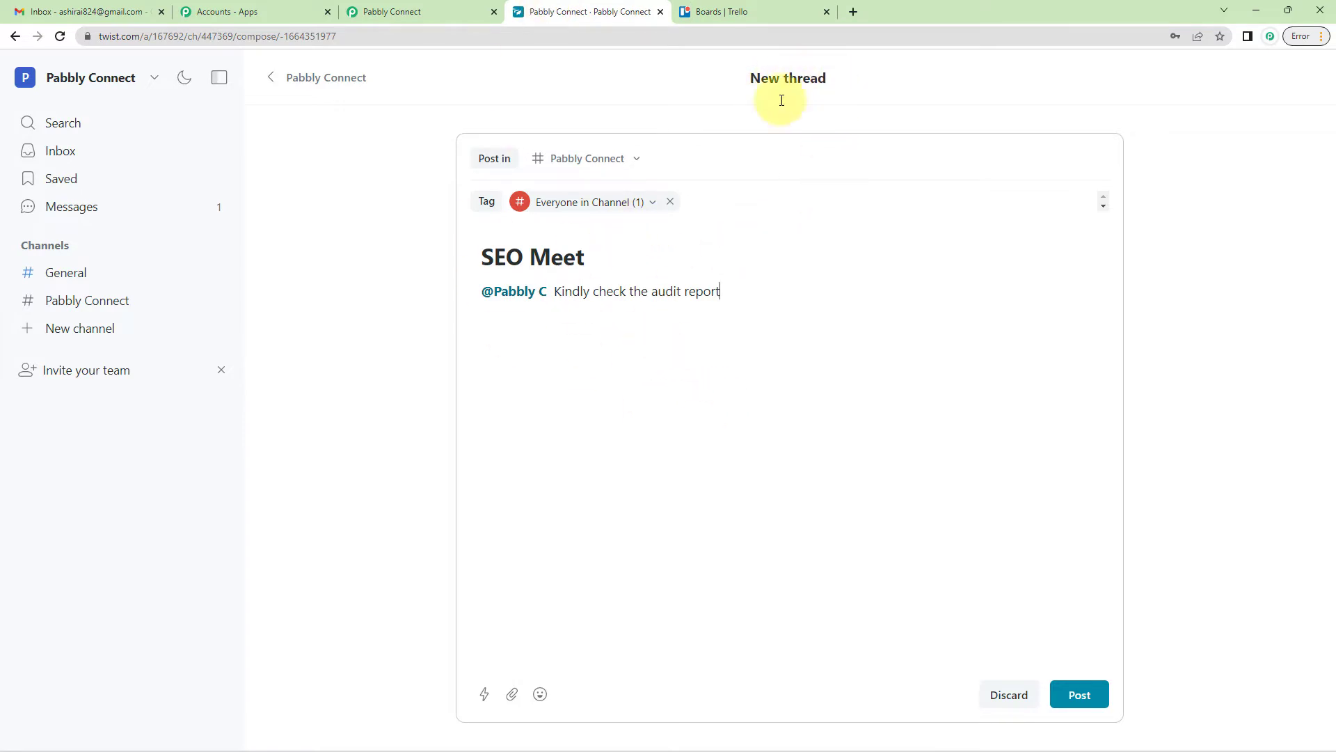
{"action": "left_click", "coordinate": [483, 256]}
{"action": "triple_click", "coordinate": [510, 257]}
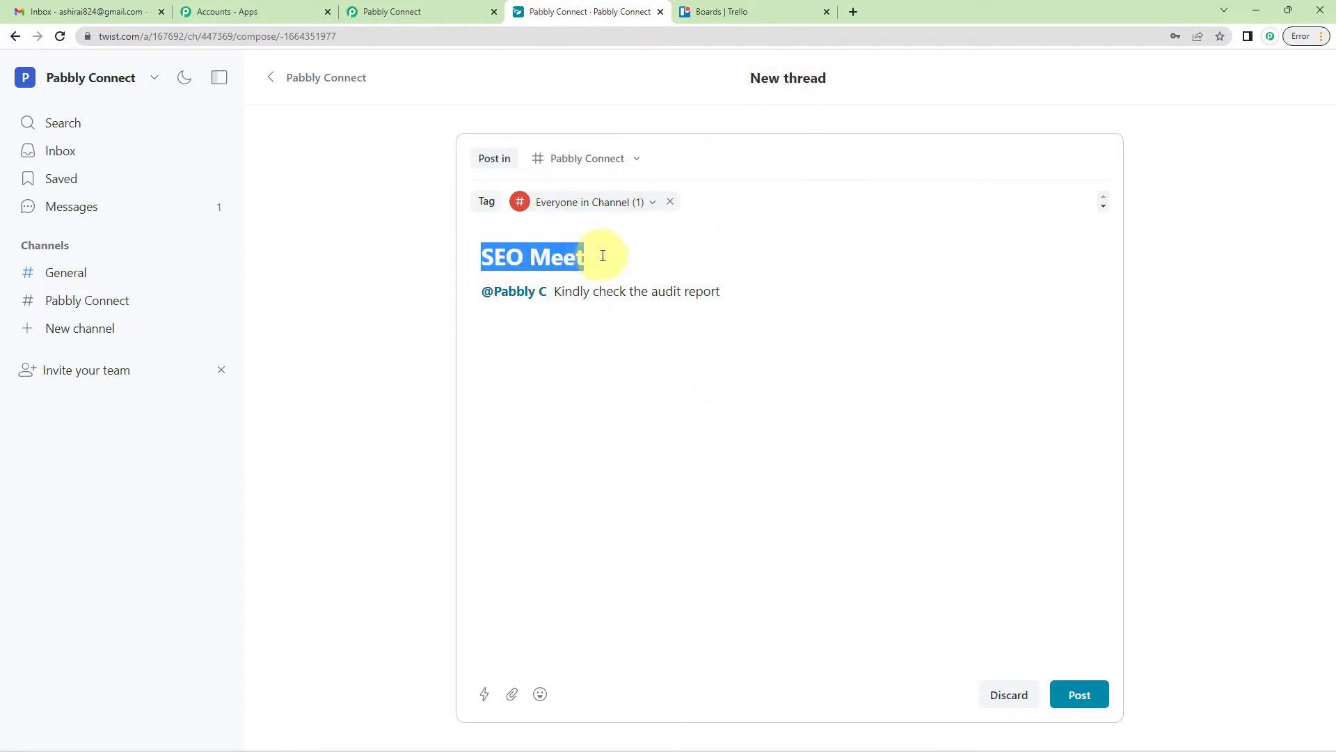
{"action": "left_click", "coordinate": [572, 331]}
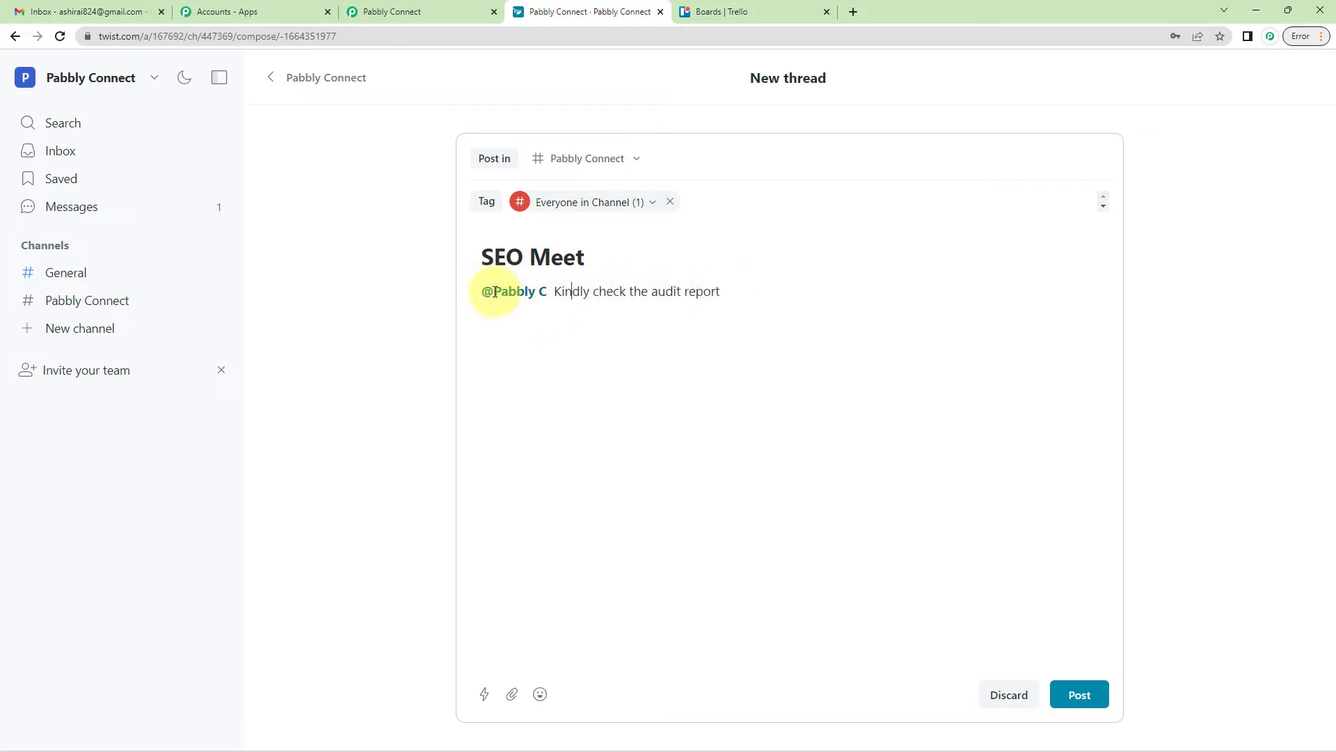
{"action": "left_click", "coordinate": [561, 292]}
{"action": "left_click_drag", "start_coordinate": [600, 292], "coordinate": [731, 290]}
{"action": "left_click", "coordinate": [721, 307]}
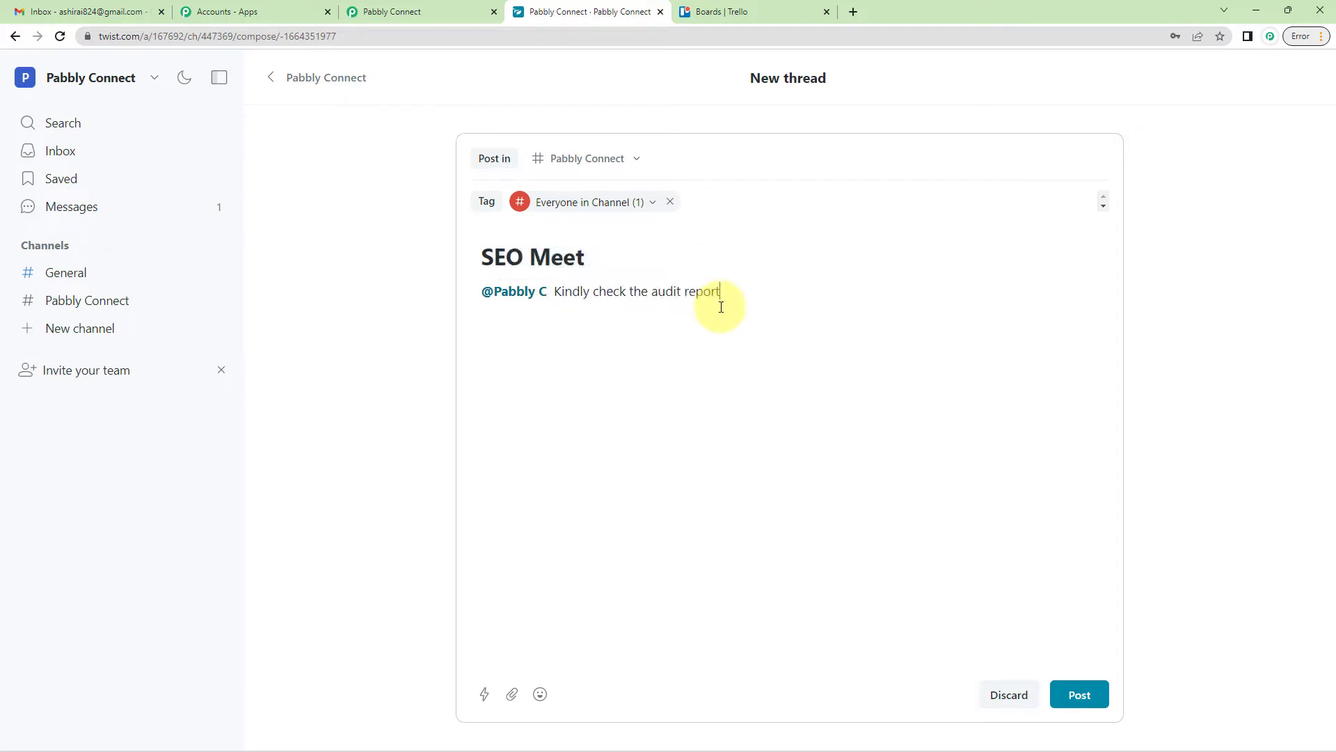
{"action": "left_click", "coordinate": [1080, 694]}
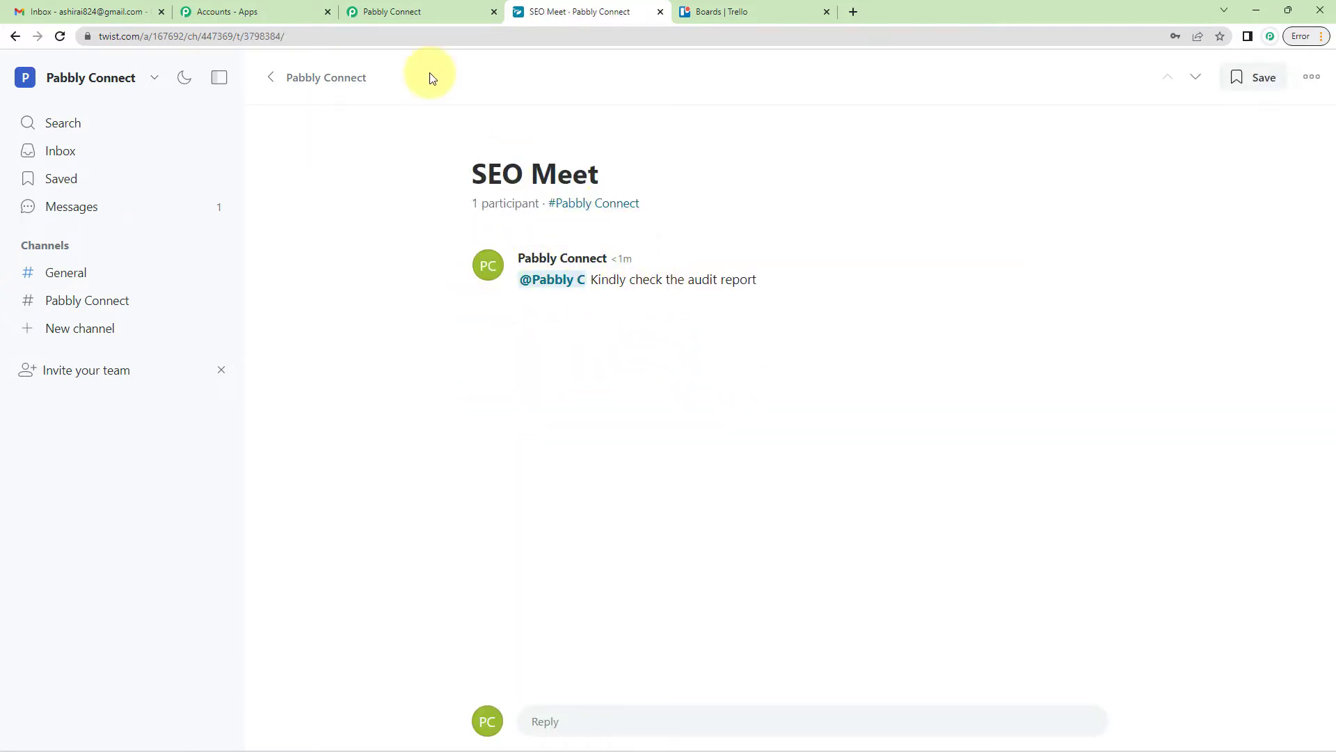
Step: Return to the Pabbly Connect workflow and examine the snippet and title fields in the trigger's received response
{"action": "left_click", "coordinate": [420, 10]}
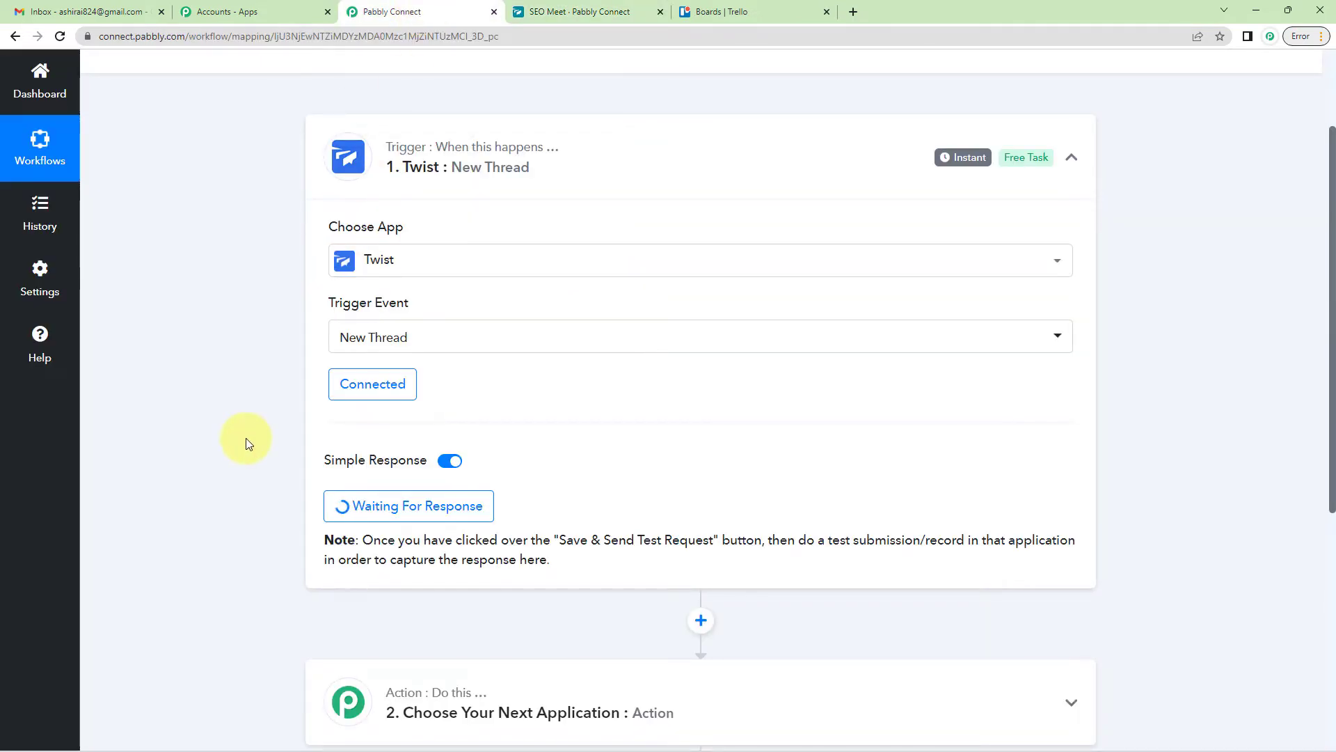
{"action": "scroll", "coordinate": [745, 301], "scroll_direction": "down", "scroll_amount": 4}
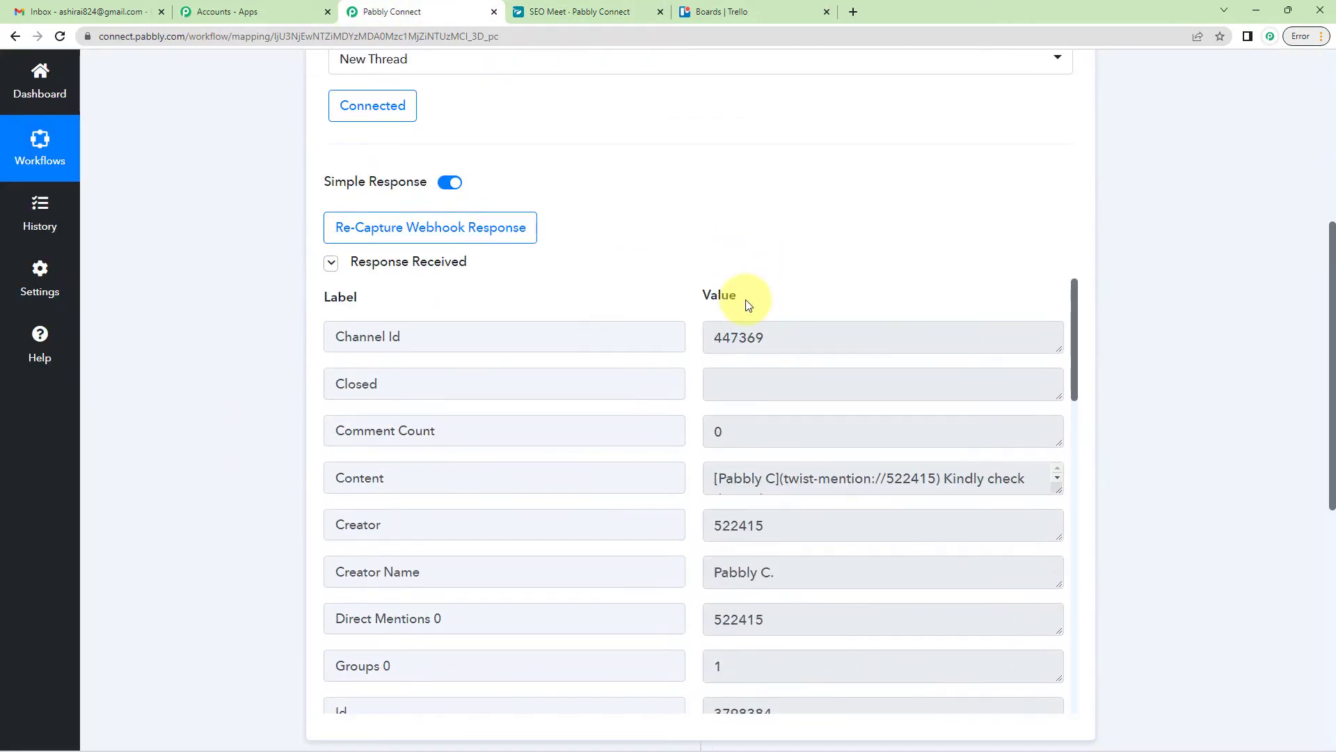
{"action": "scroll", "coordinate": [745, 305], "scroll_direction": "down", "scroll_amount": 5}
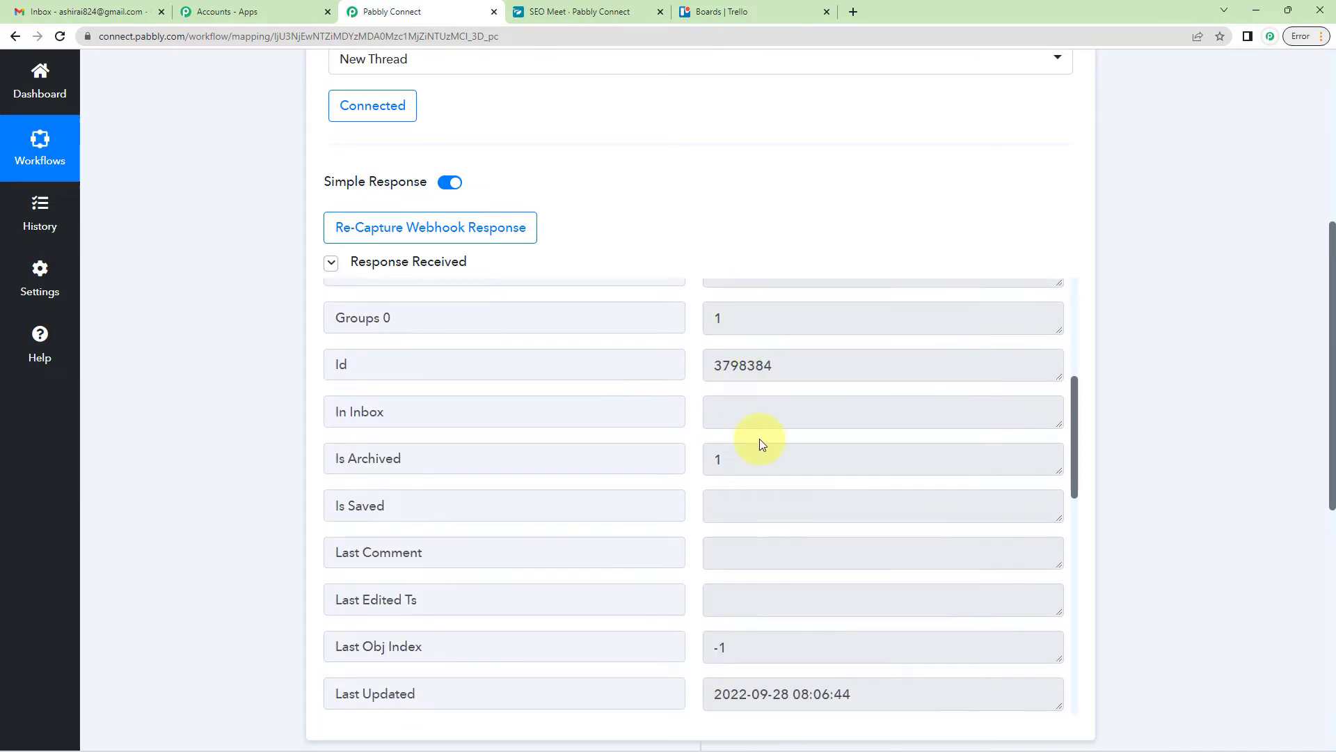
{"action": "scroll", "coordinate": [761, 443], "scroll_direction": "down", "scroll_amount": 7}
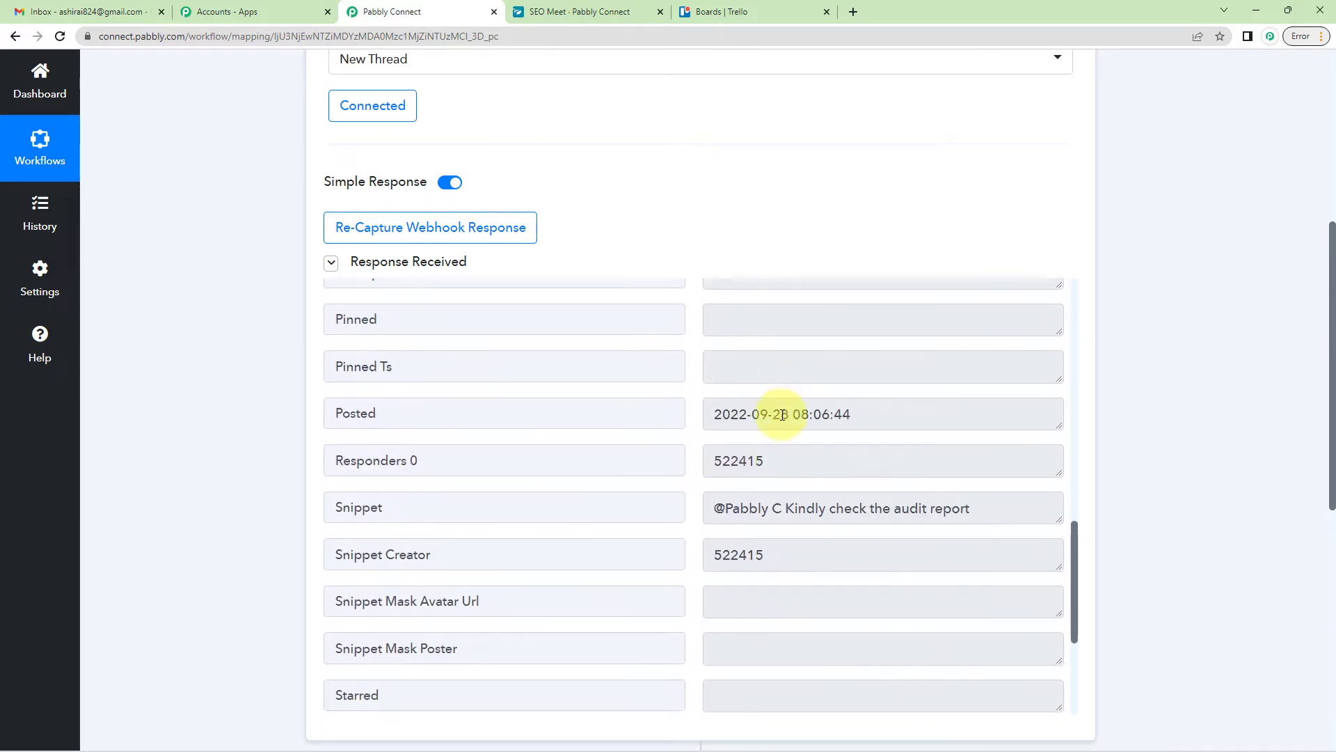
{"action": "scroll", "coordinate": [782, 415], "scroll_direction": "down", "scroll_amount": 2}
{"action": "left_click_drag", "start_coordinate": [1060, 410], "coordinate": [1060, 478]}
{"action": "left_click_drag", "start_coordinate": [791, 396], "coordinate": [995, 390]}
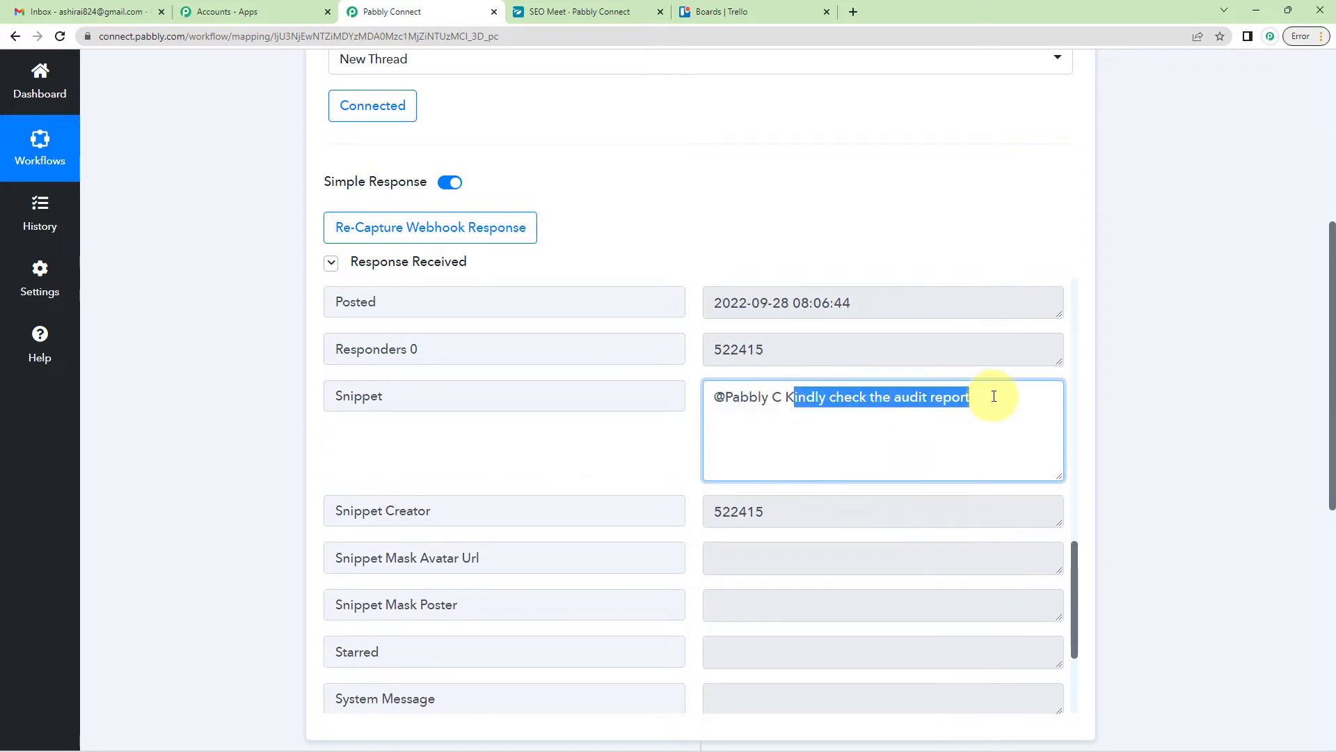
{"action": "left_click", "coordinate": [904, 415]}
{"action": "scroll", "coordinate": [901, 415], "scroll_direction": "down", "scroll_amount": 3}
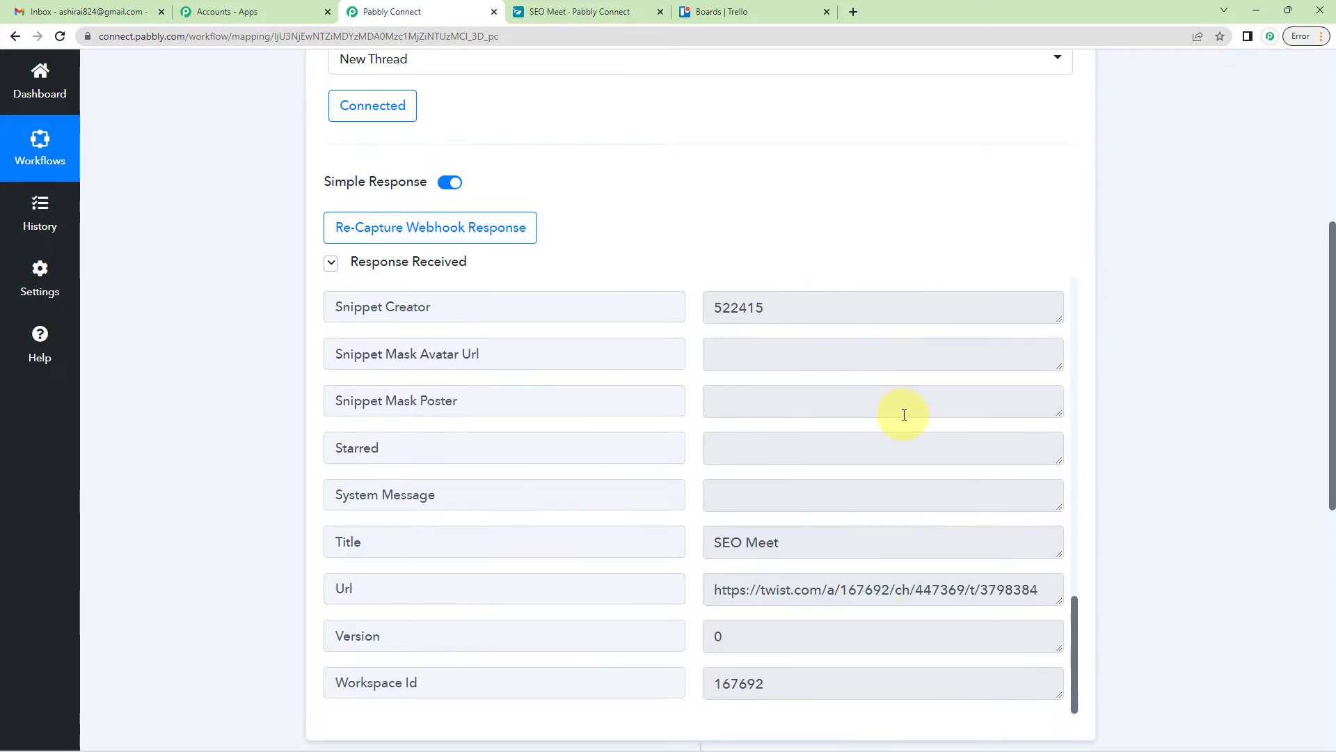
{"action": "scroll", "coordinate": [742, 491], "scroll_direction": "down", "scroll_amount": 1}
{"action": "double_click", "coordinate": [761, 473]}
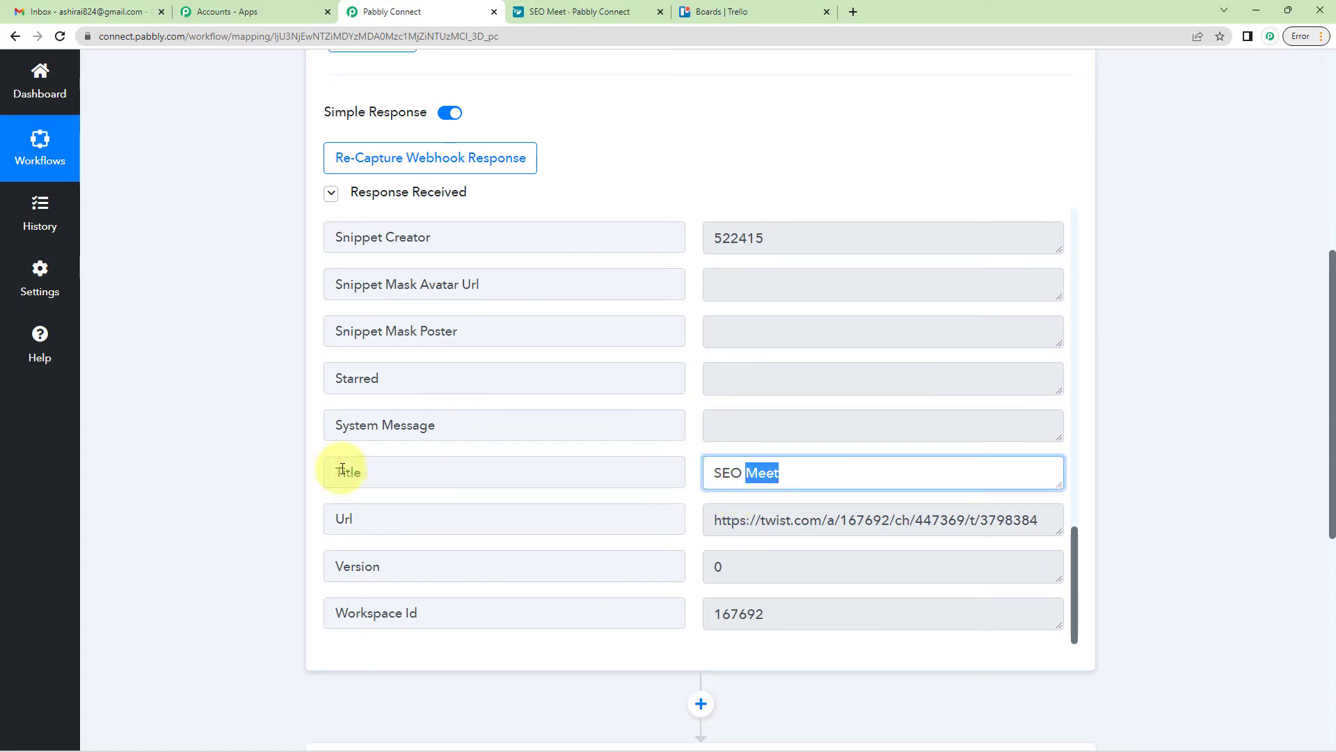
{"action": "left_click", "coordinate": [263, 495]}
{"action": "scroll", "coordinate": [261, 494], "scroll_direction": "up", "scroll_amount": 5}
{"action": "scroll", "coordinate": [263, 495], "scroll_direction": "up", "scroll_amount": 2}
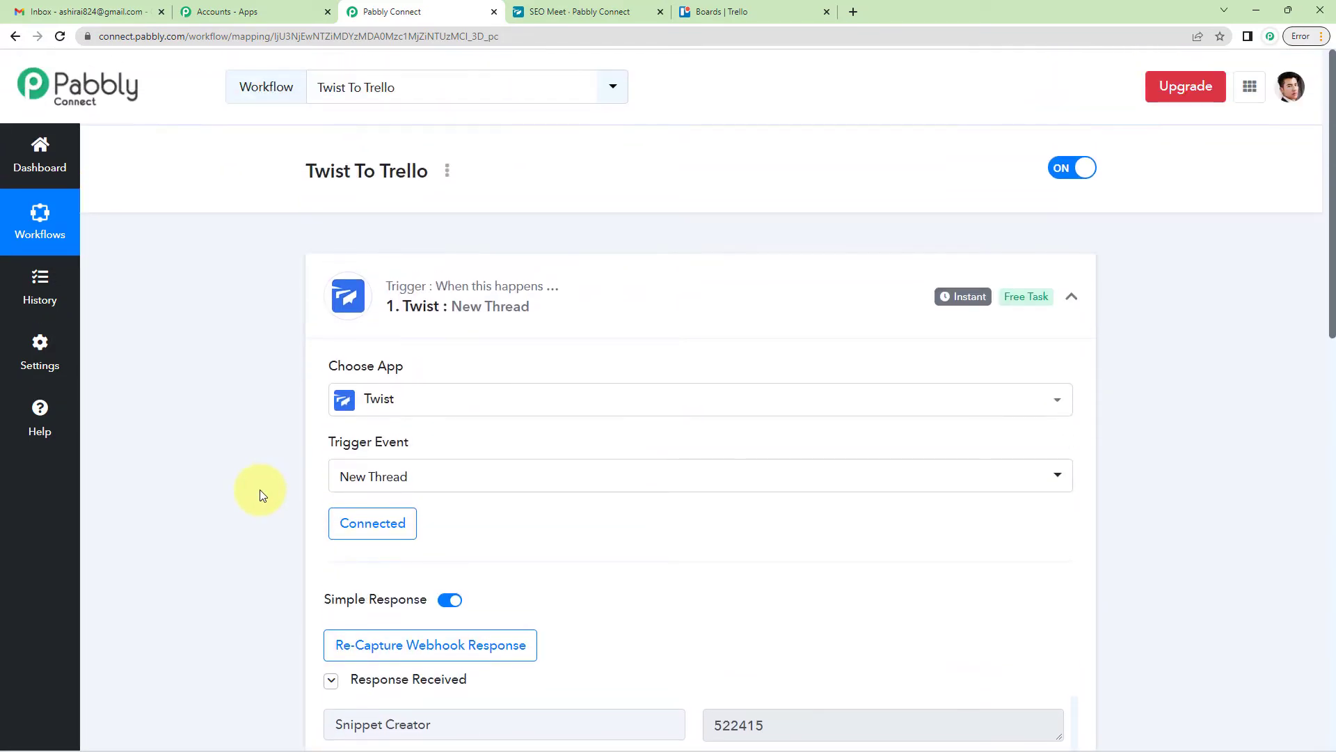
Step: Set the workflow's action application to Trello with the Create a Card (With Plain Text type Description) action event
{"action": "scroll", "coordinate": [261, 493], "scroll_direction": "down", "scroll_amount": 3}
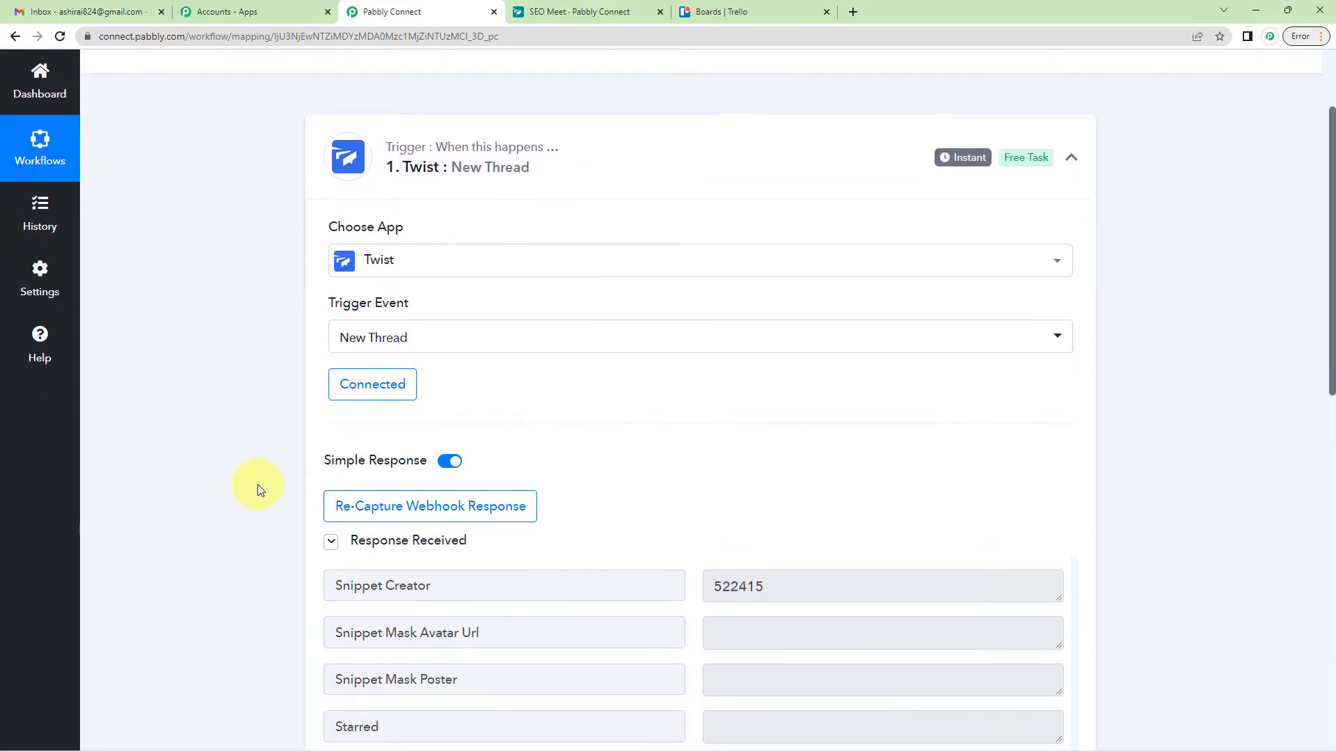
{"action": "scroll", "coordinate": [257, 481], "scroll_direction": "down", "scroll_amount": 10}
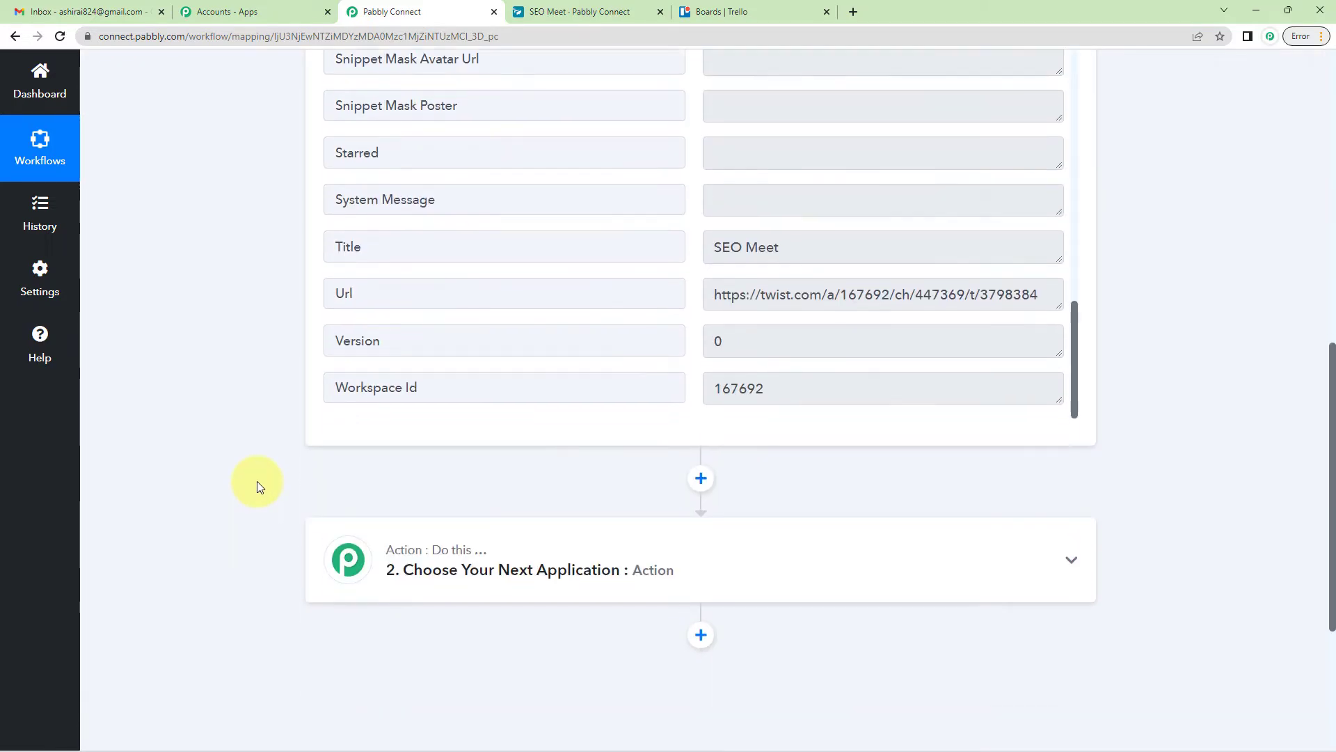
{"action": "left_click", "coordinate": [572, 451]}
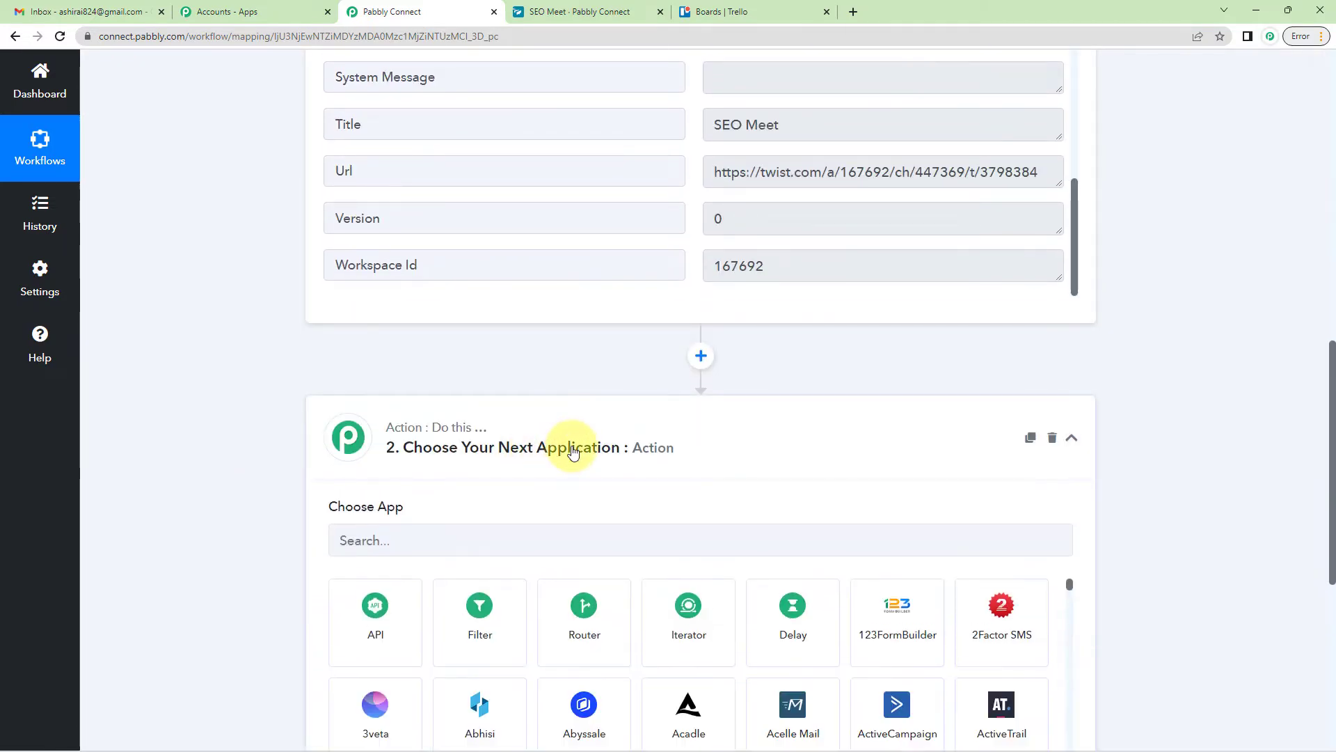
{"action": "left_click", "coordinate": [415, 535]}
{"action": "type", "text": "tre"}
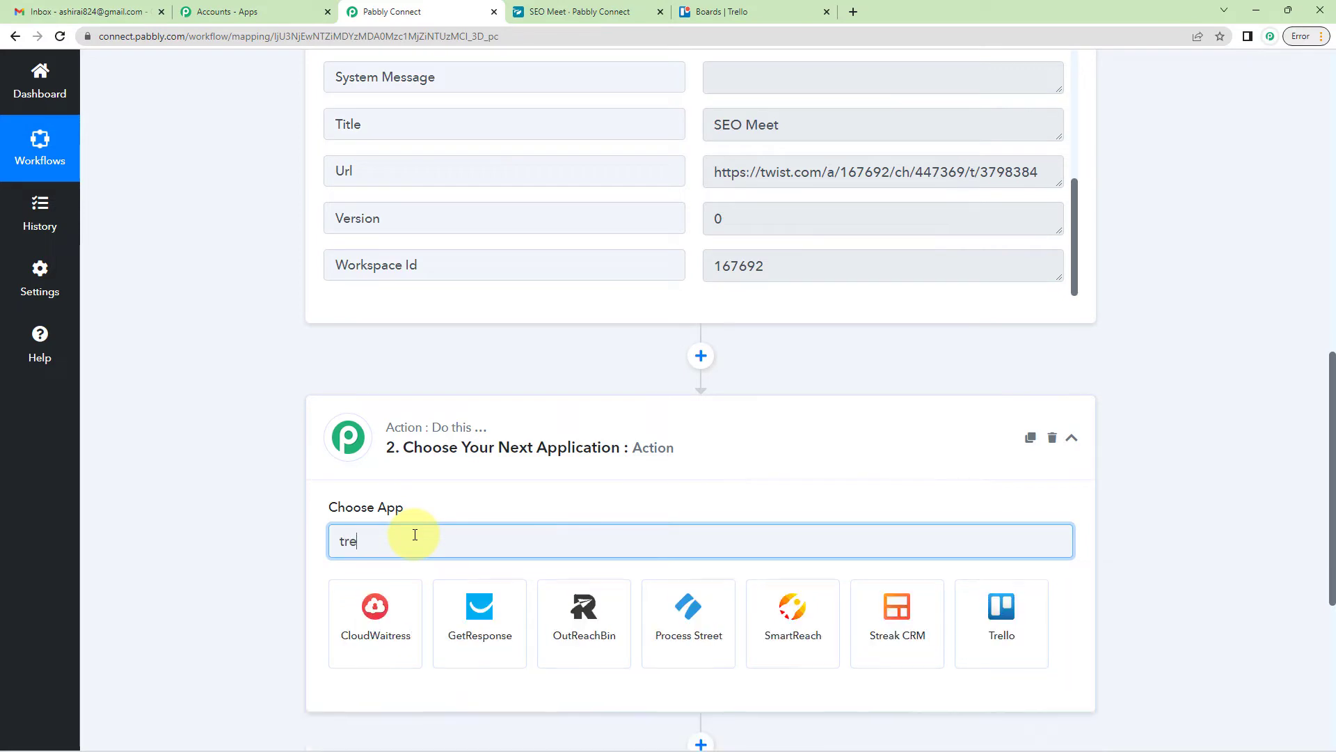
{"action": "type", "text": "llo"}
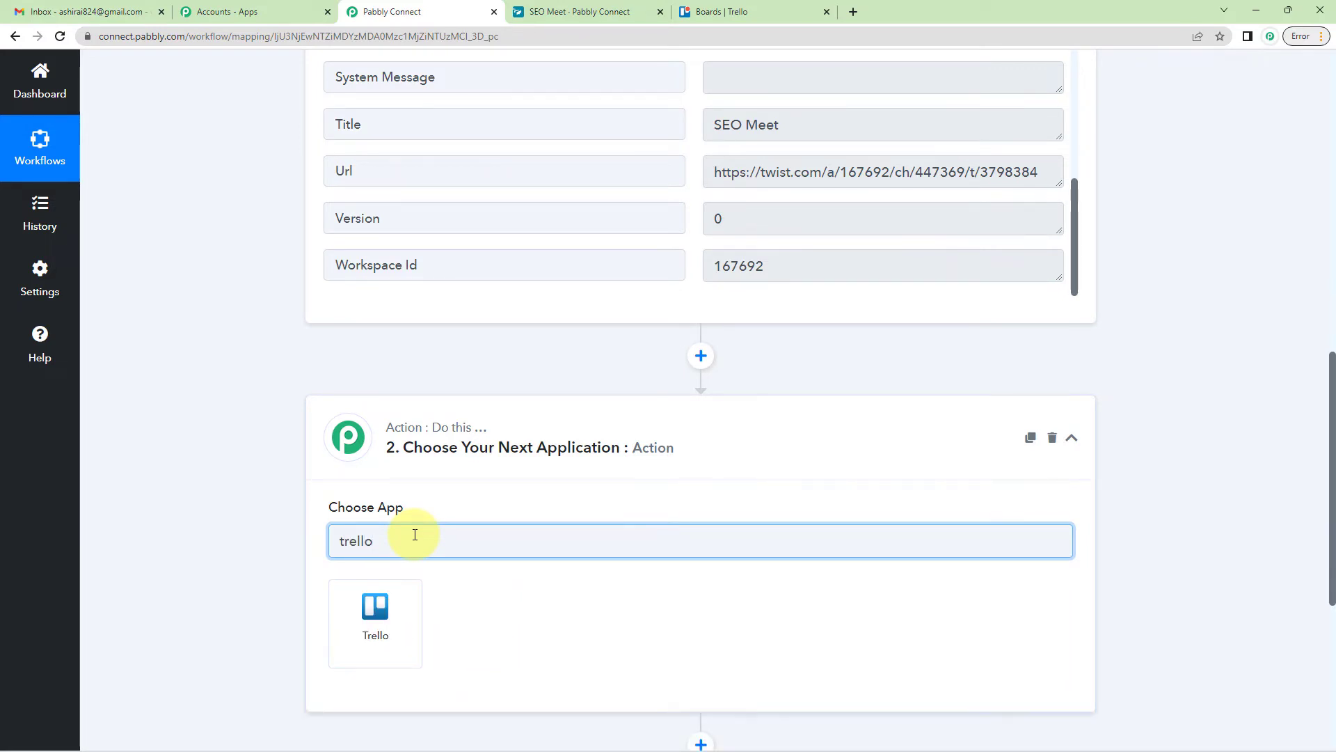
{"action": "left_click", "coordinate": [403, 628]}
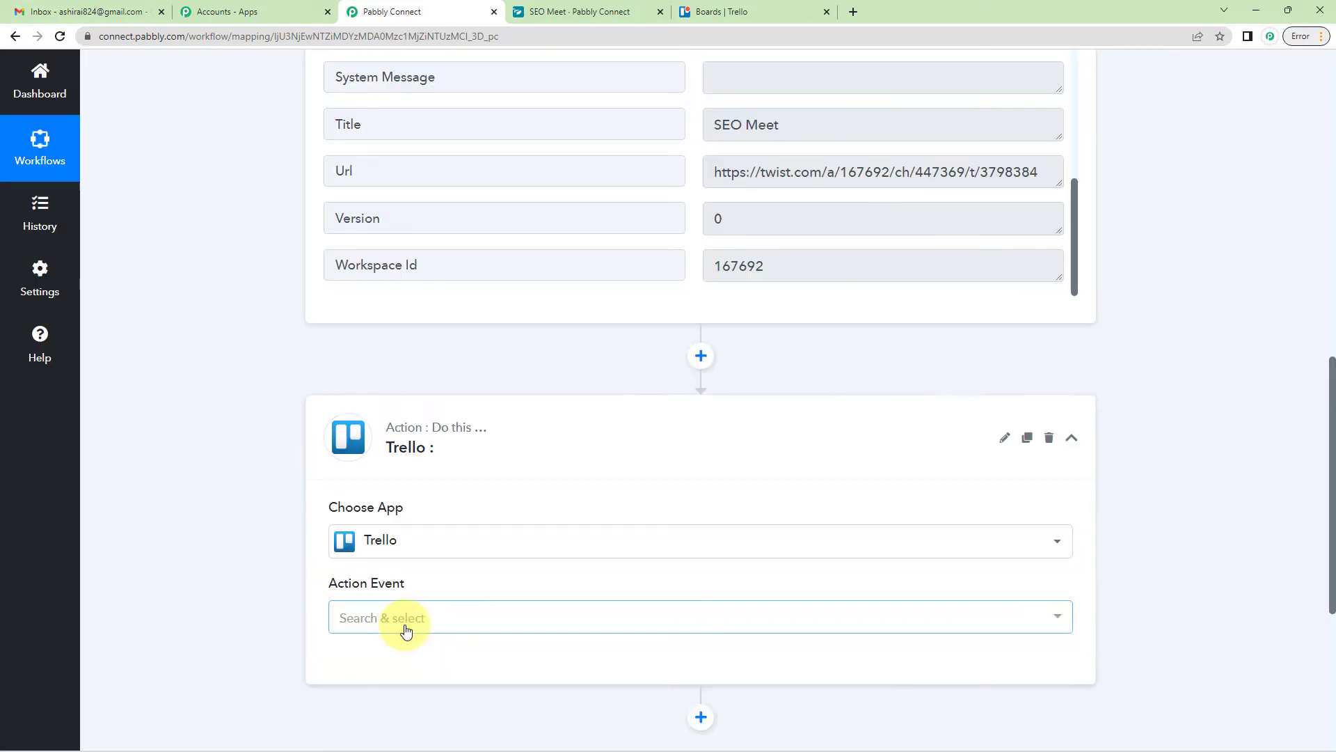
{"action": "scroll", "coordinate": [424, 542], "scroll_direction": "down", "scroll_amount": 3}
{"action": "left_click", "coordinate": [397, 418]}
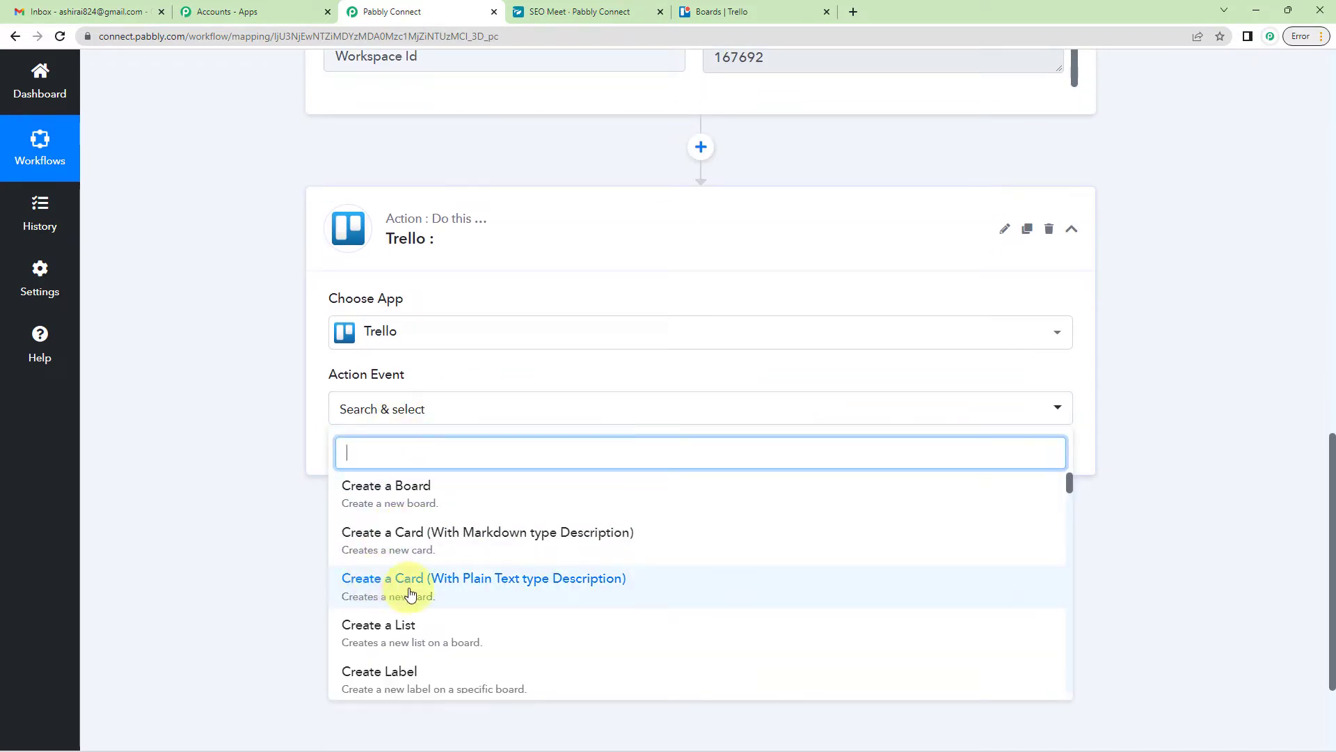
{"action": "left_click", "coordinate": [515, 589]}
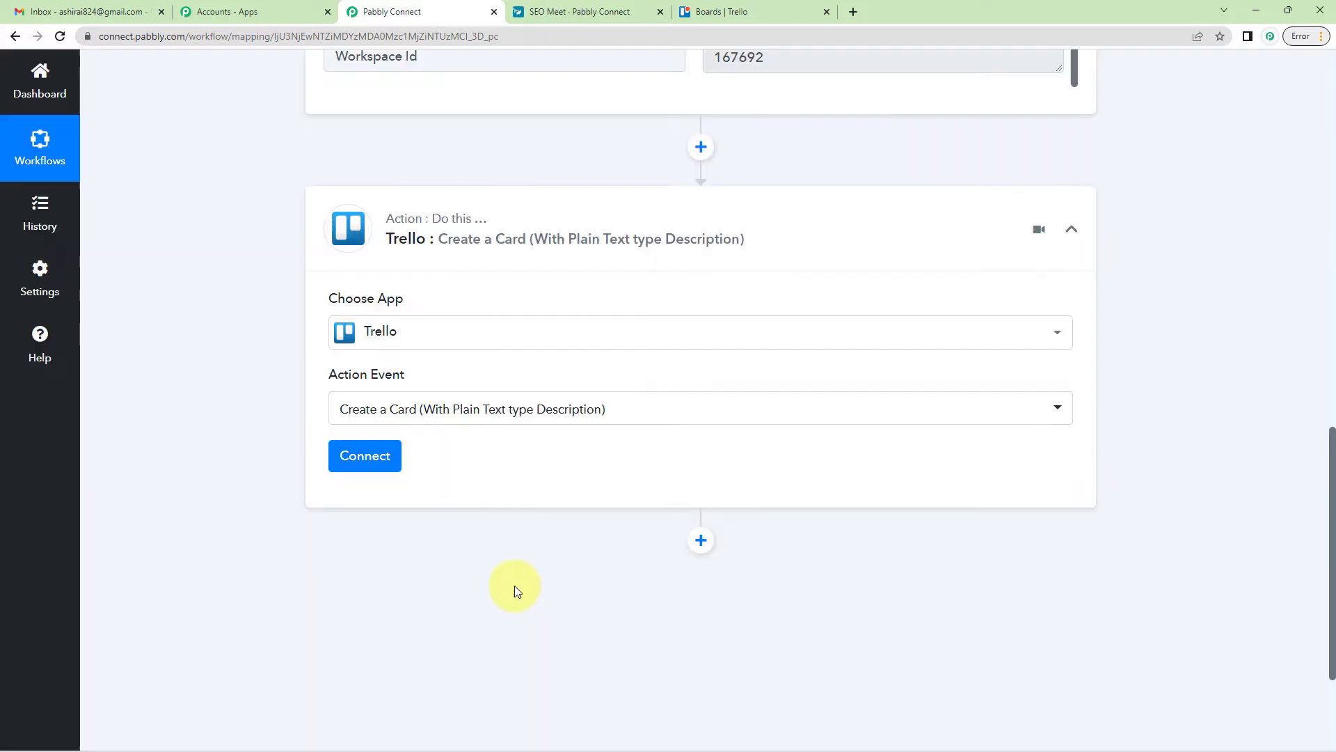
Step: Start adding a new Trello connection for the action and open Trello's Developer API Keys page alongside the workflow
{"action": "left_click", "coordinate": [366, 456]}
{"action": "left_click", "coordinate": [617, 234]}
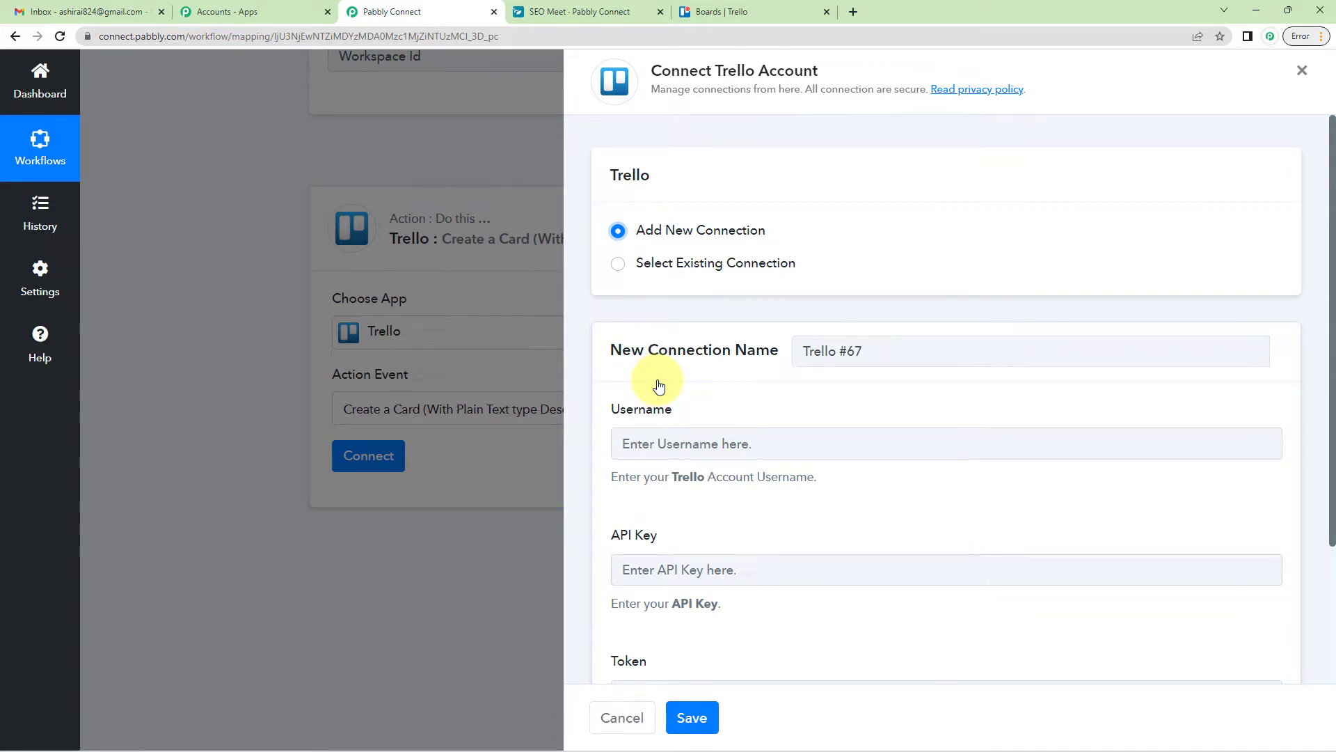
{"action": "scroll", "coordinate": [659, 386], "scroll_direction": "down", "scroll_amount": 1}
{"action": "left_click_drag", "start_coordinate": [611, 339], "coordinate": [680, 353]}
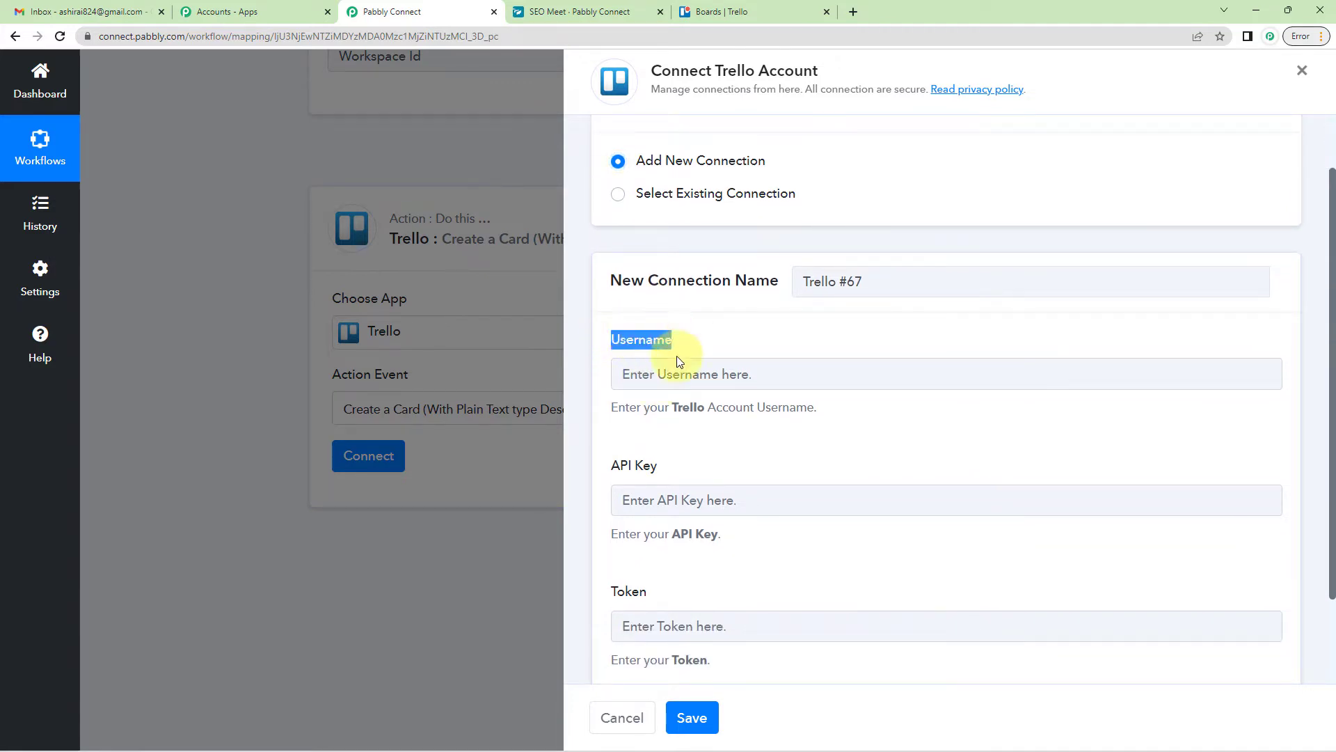
{"action": "left_click_drag", "start_coordinate": [620, 463], "coordinate": [680, 468]}
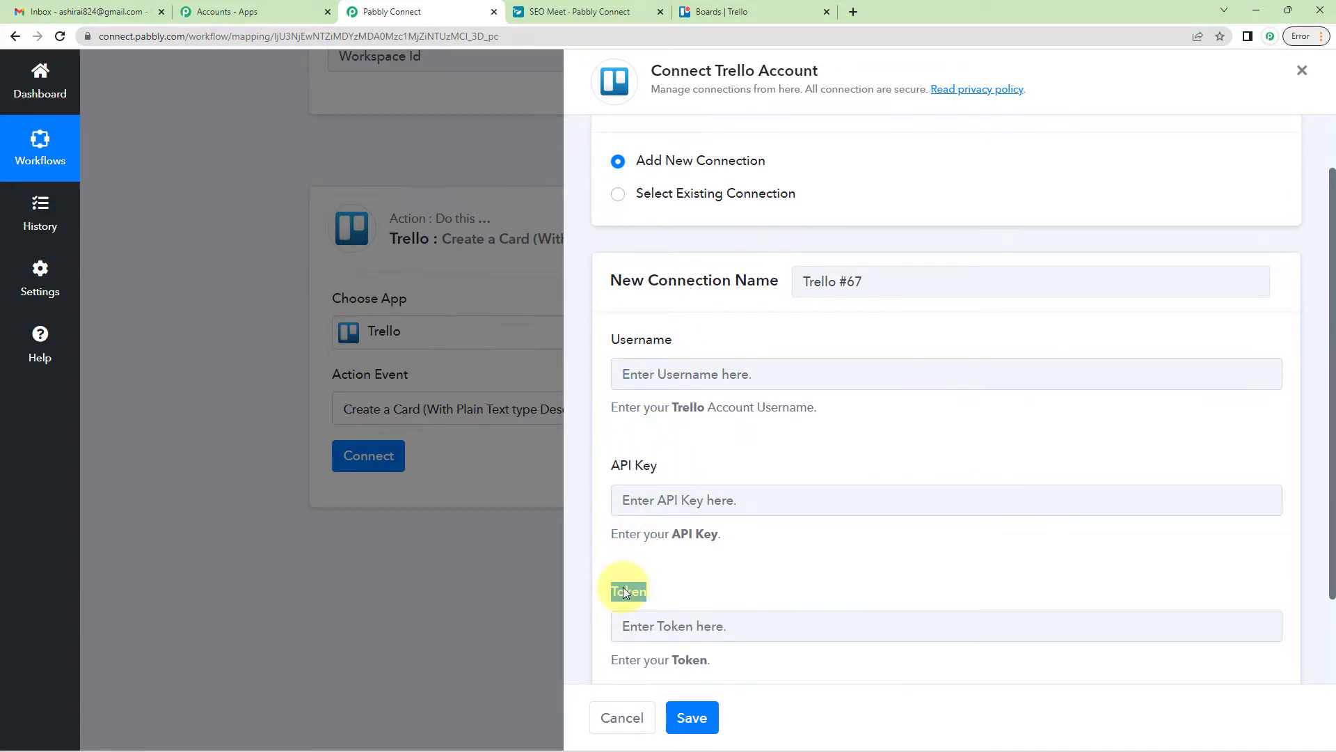
{"action": "scroll", "coordinate": [624, 593], "scroll_direction": "down", "scroll_amount": 2}
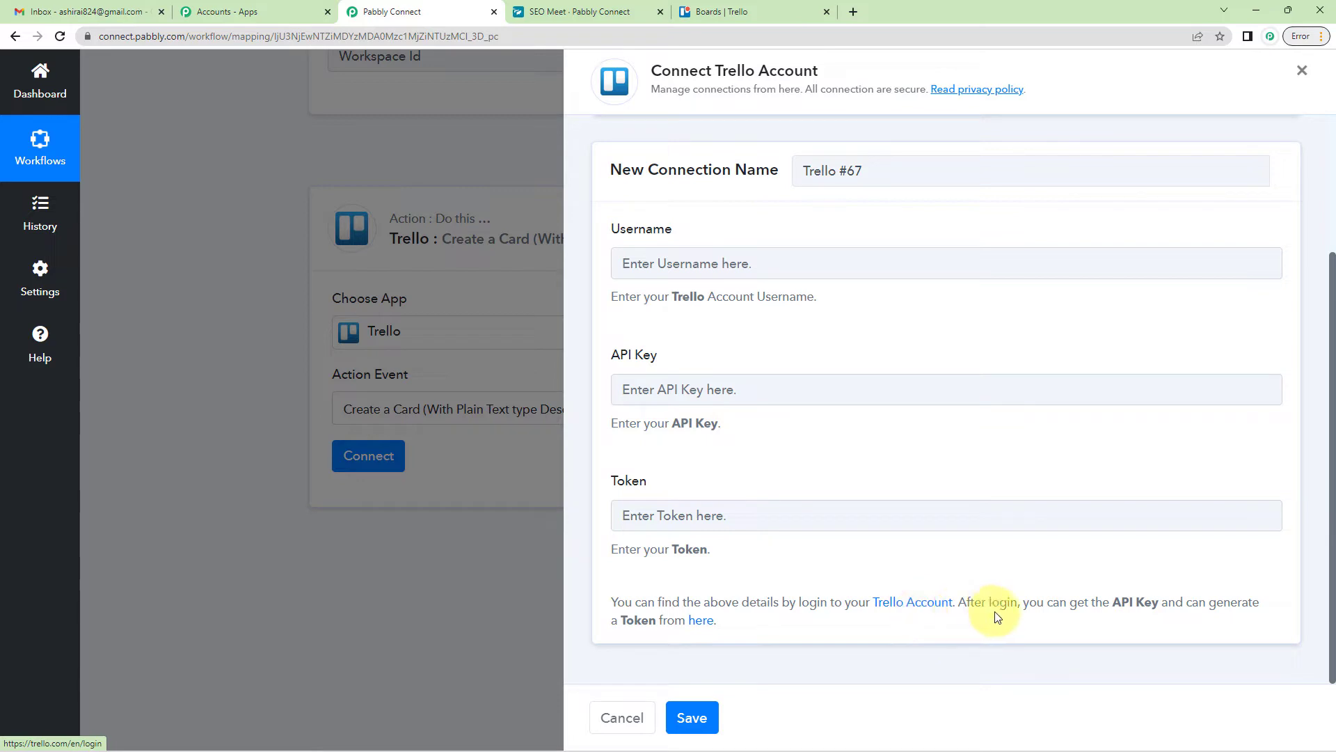
{"action": "right_click", "coordinate": [703, 626]}
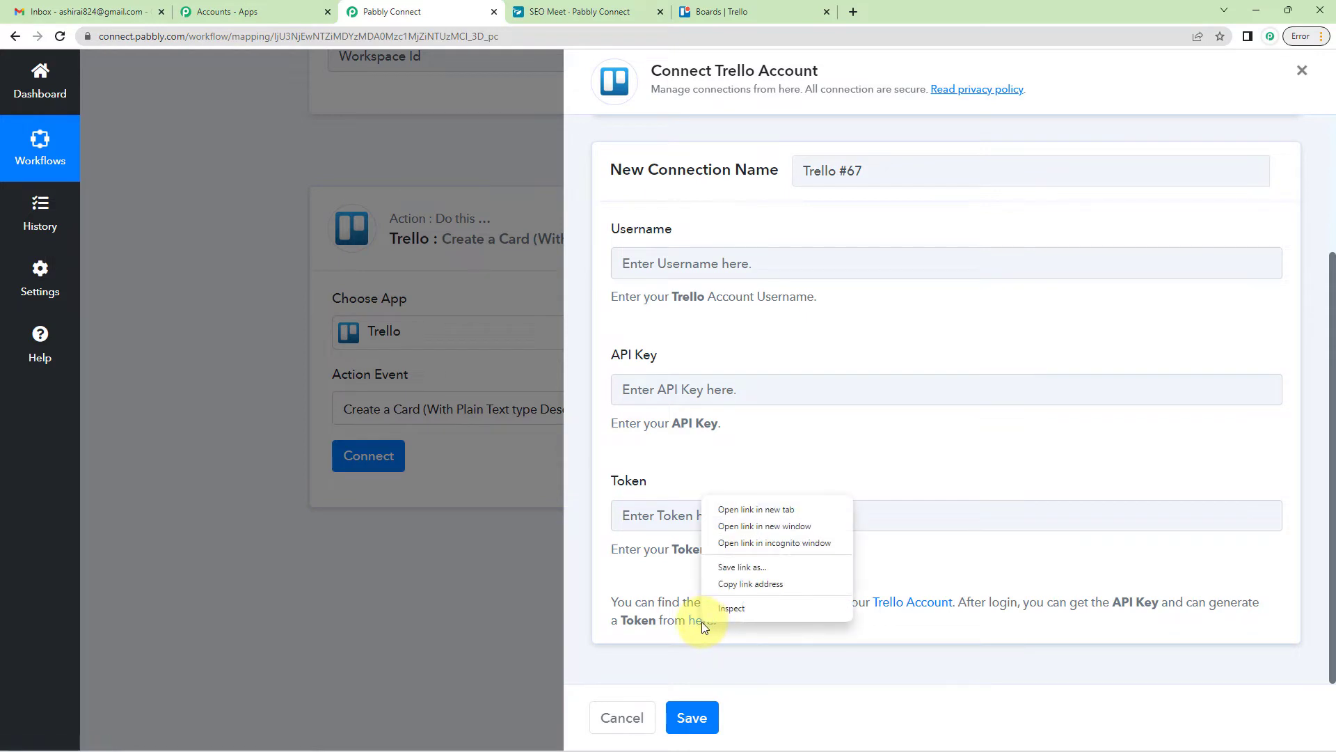
{"action": "left_click", "coordinate": [731, 509]}
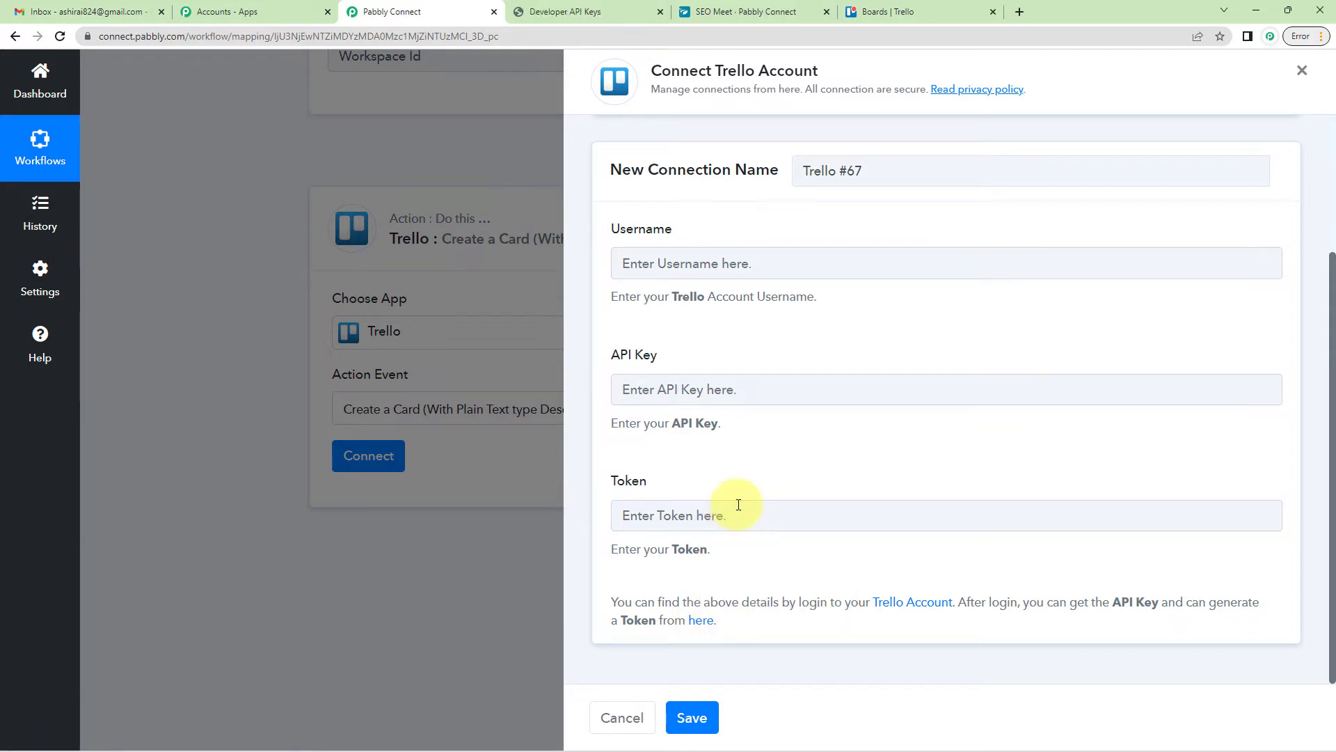
{"action": "left_click", "coordinate": [552, 8]}
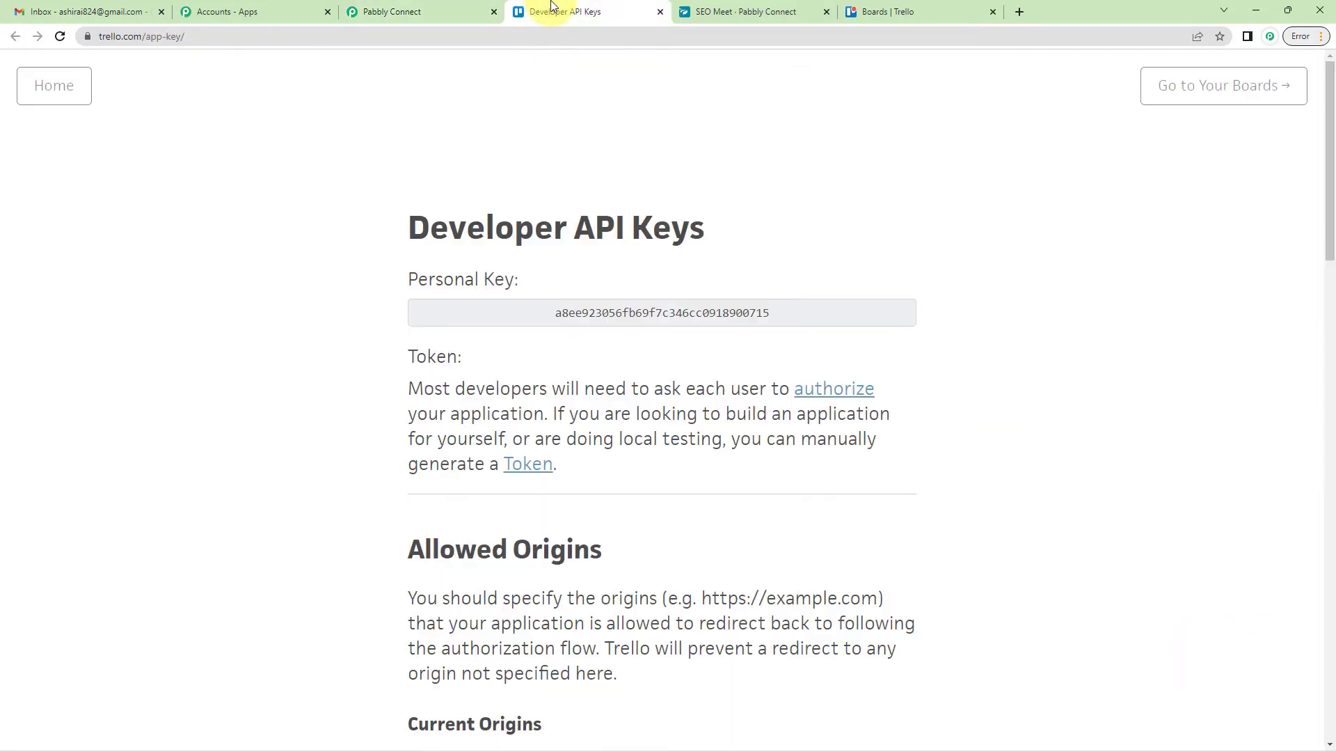
Step: Copy the personal key from Trello and paste it into the new connection's API Key field in Pabbly Connect
{"action": "double_click", "coordinate": [615, 317]}
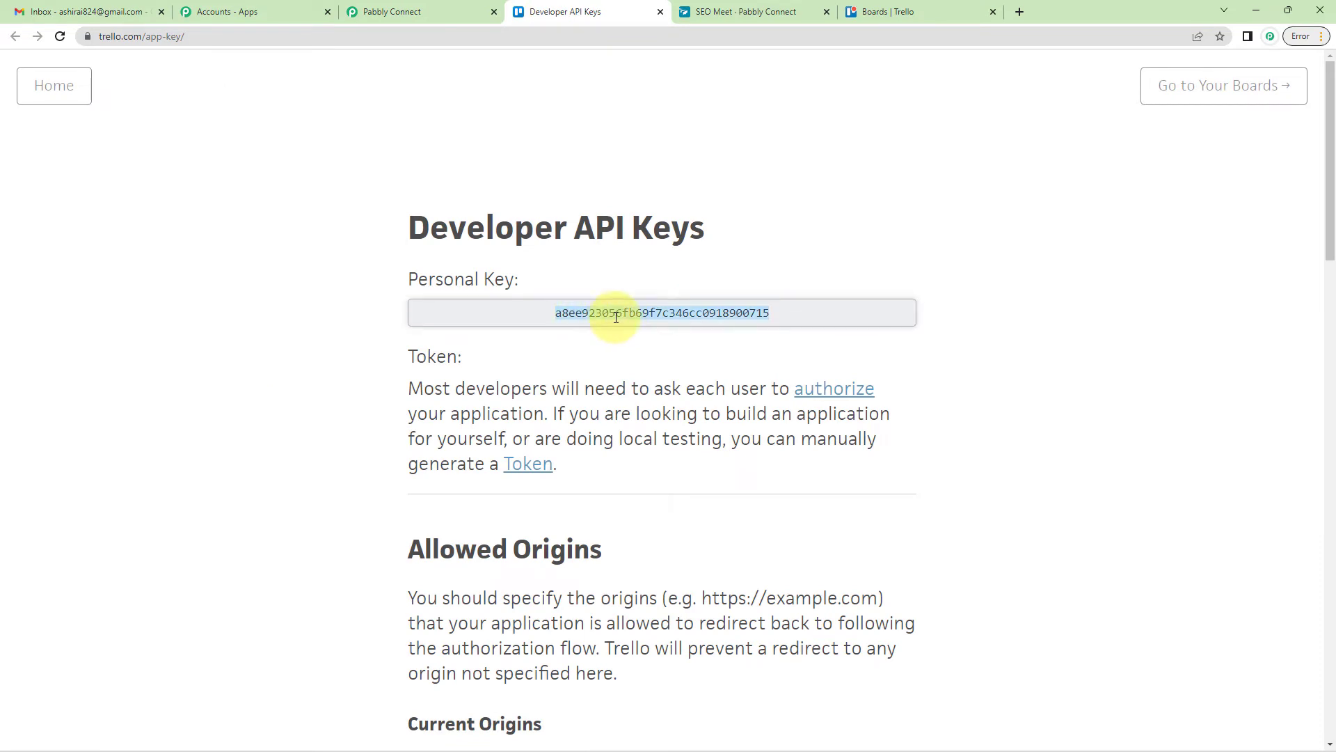
{"action": "right_click", "coordinate": [555, 323]}
{"action": "left_click", "coordinate": [571, 337]}
{"action": "left_click", "coordinate": [430, 10]}
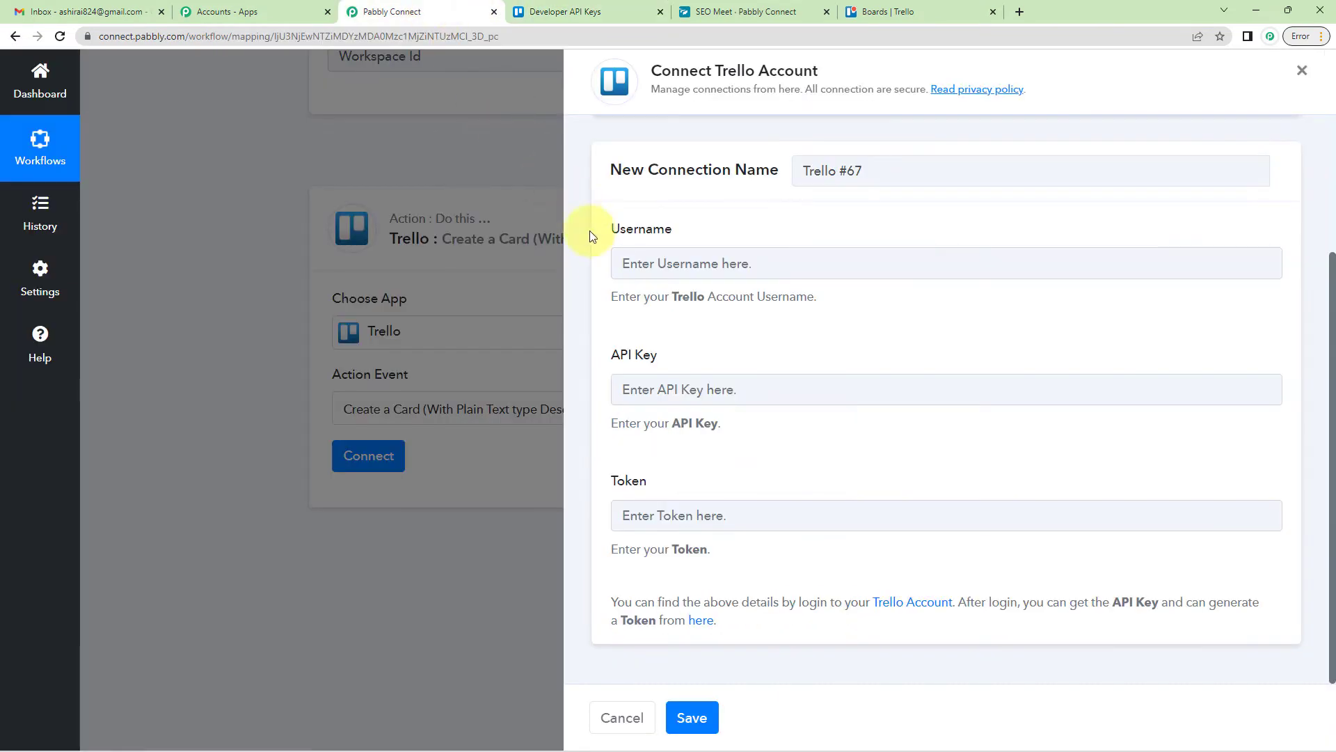
{"action": "left_click", "coordinate": [653, 394]}
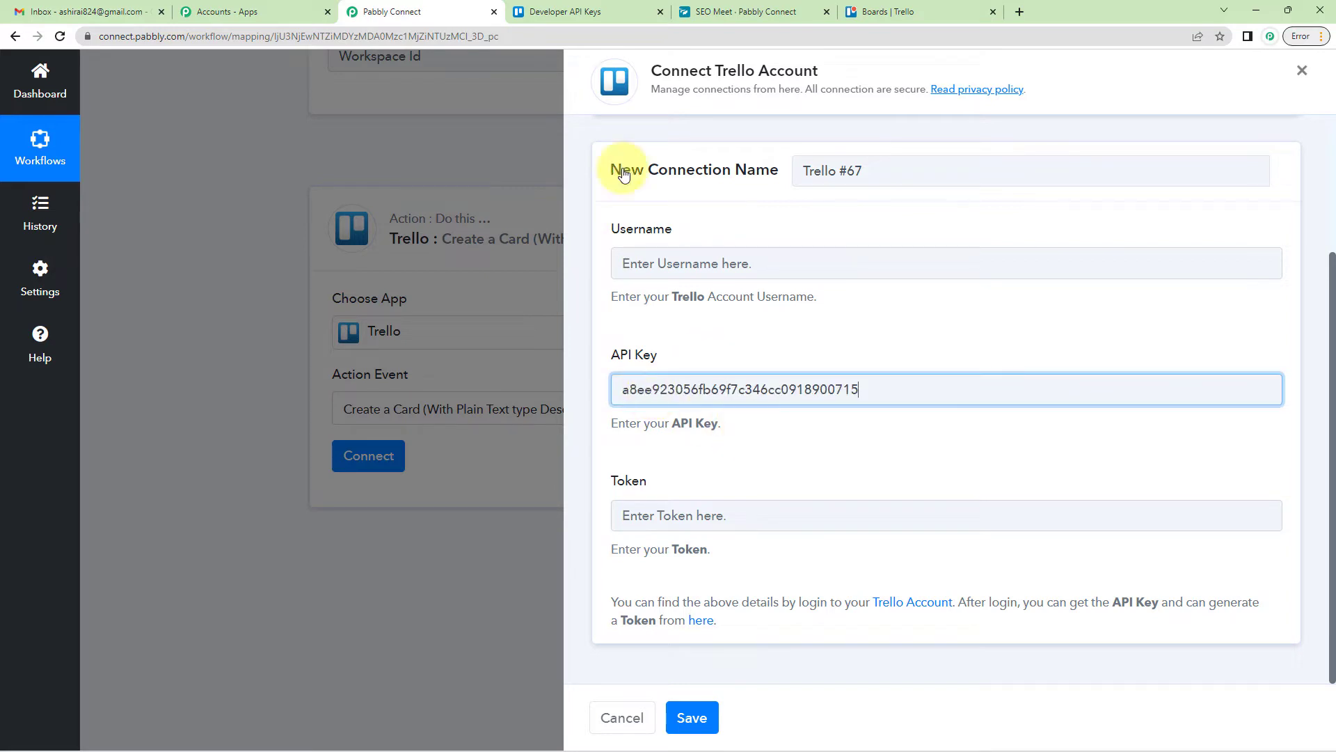
Step: Open Trello's manual token authorization page and copy the account's username into the connection's Username field in Pabbly Connect
{"action": "left_click", "coordinate": [621, 8]}
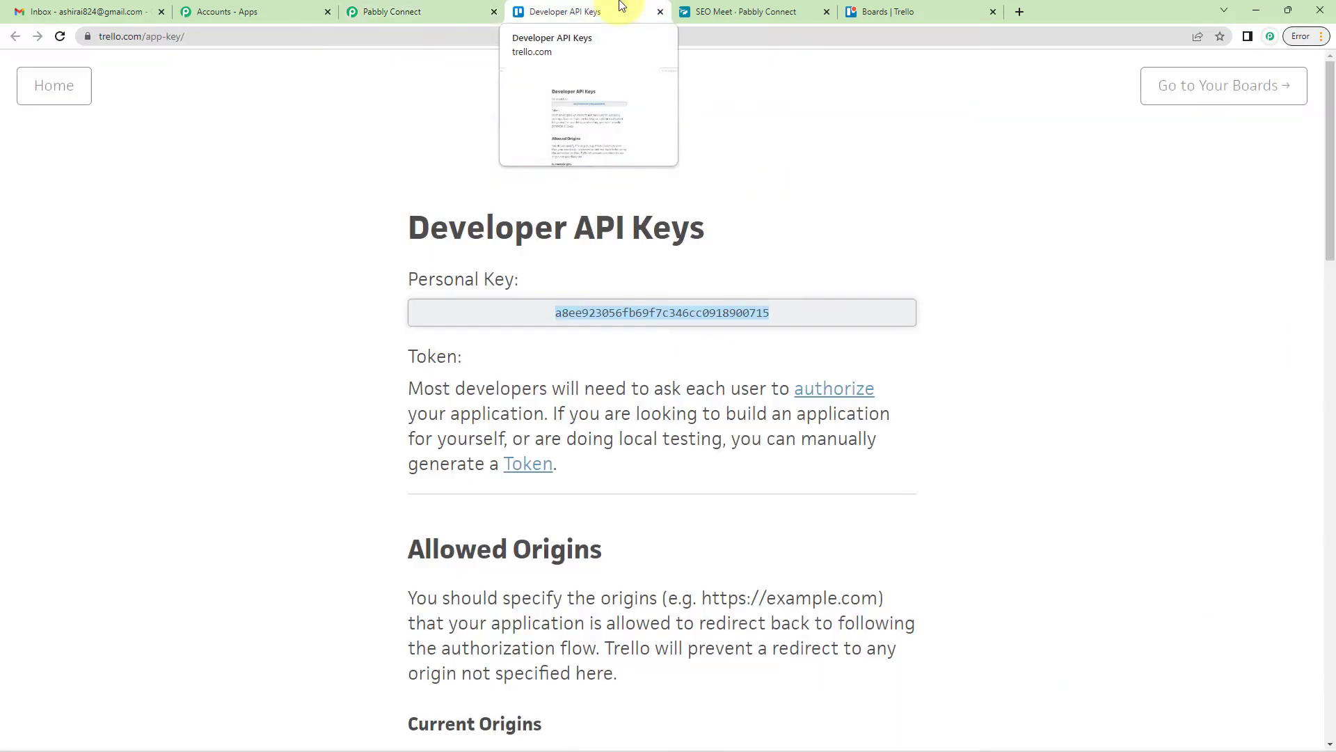
{"action": "scroll", "coordinate": [613, 357], "scroll_direction": "down", "scroll_amount": 2}
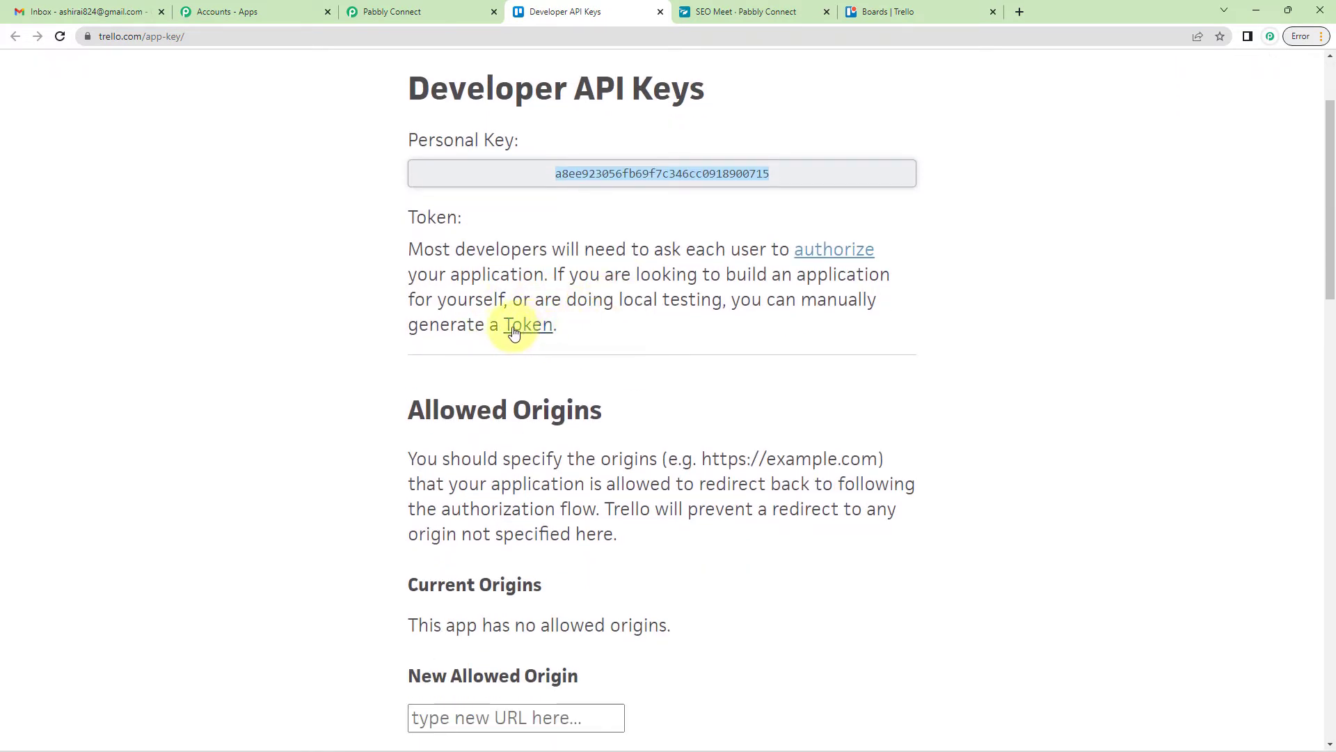
{"action": "left_click", "coordinate": [529, 331]}
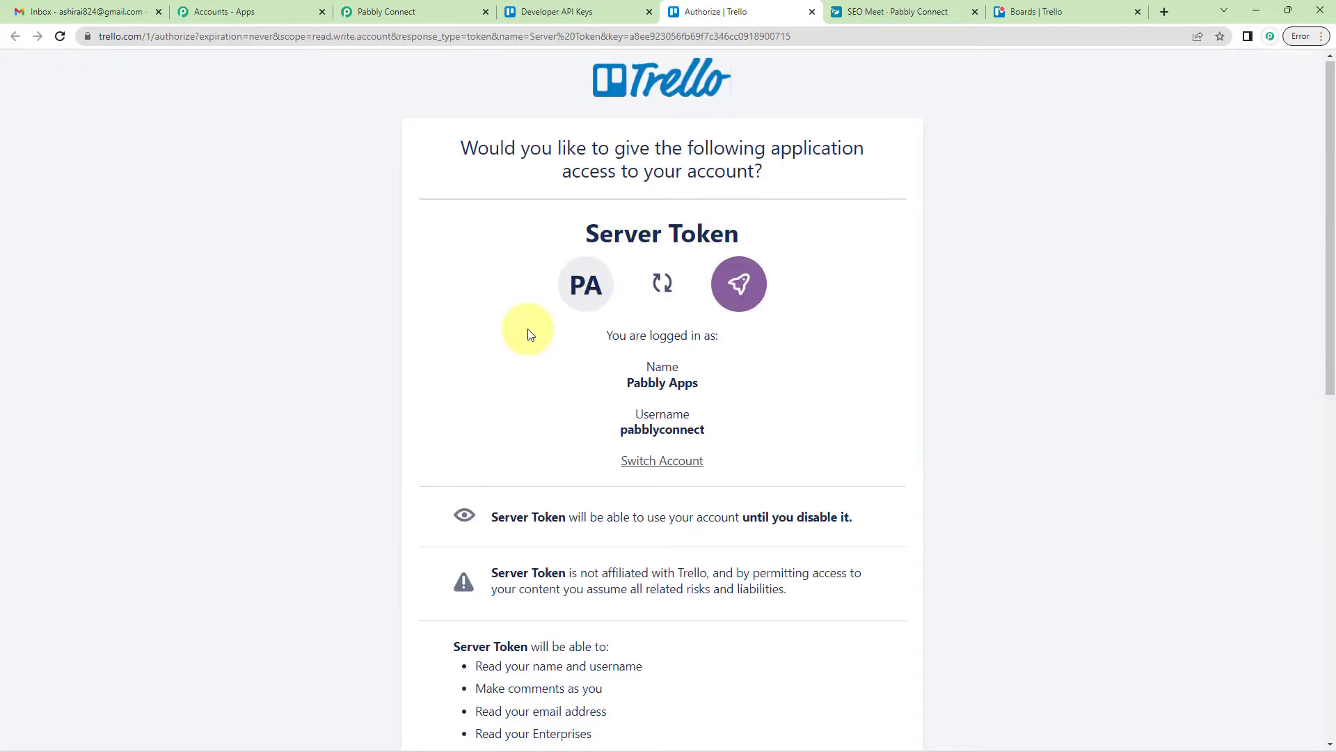
{"action": "scroll", "coordinate": [661, 343], "scroll_direction": "down", "scroll_amount": 1}
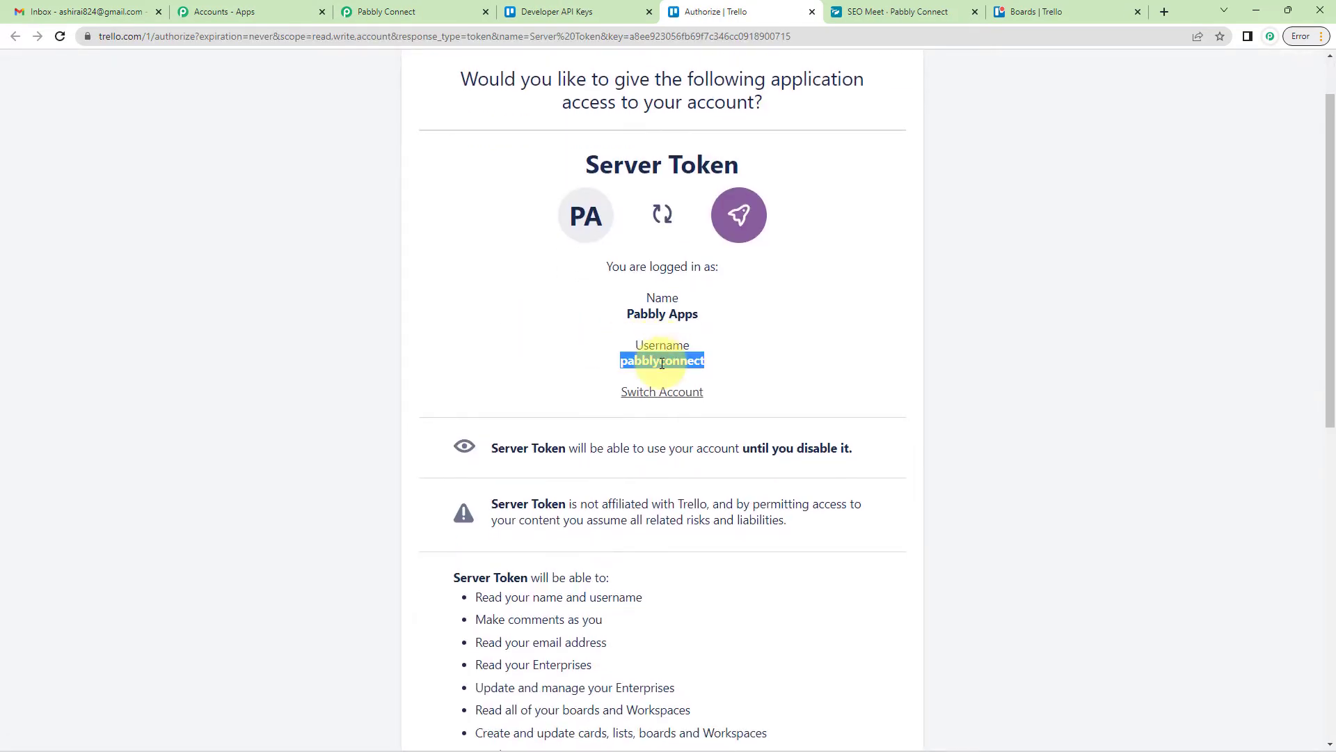
{"action": "right_click", "coordinate": [650, 358]}
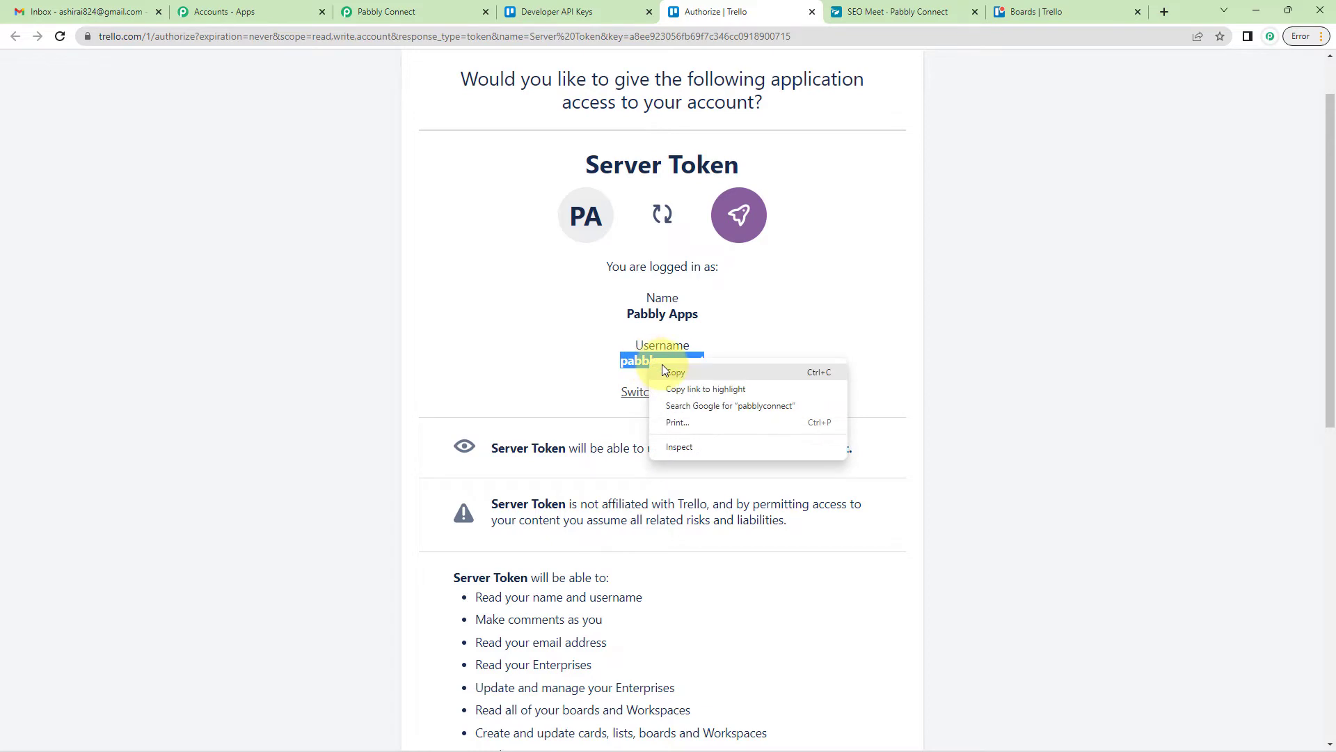
{"action": "left_click", "coordinate": [662, 367]}
{"action": "left_click", "coordinate": [386, 12]}
{"action": "left_click", "coordinate": [647, 261]}
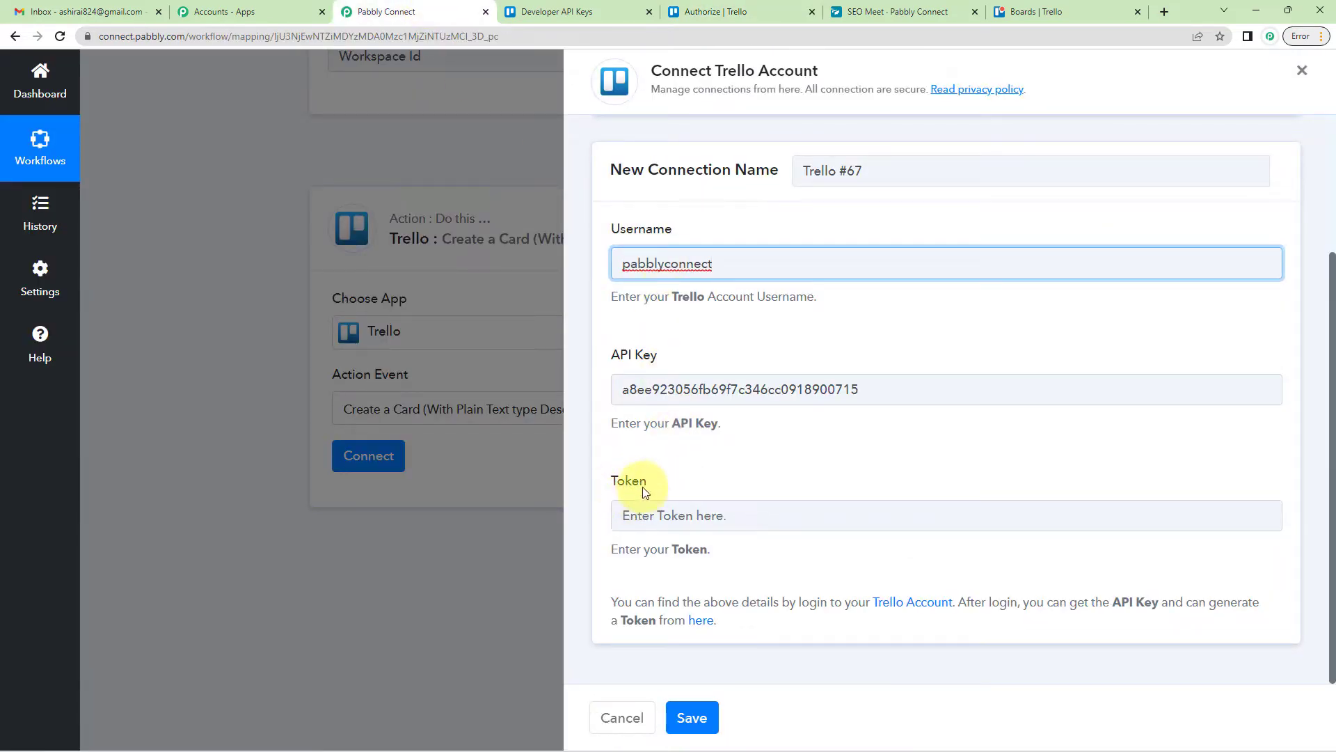
Step: Return to Trello's authorization page and allow Server Token access to the account
{"action": "left_click", "coordinate": [565, 7]}
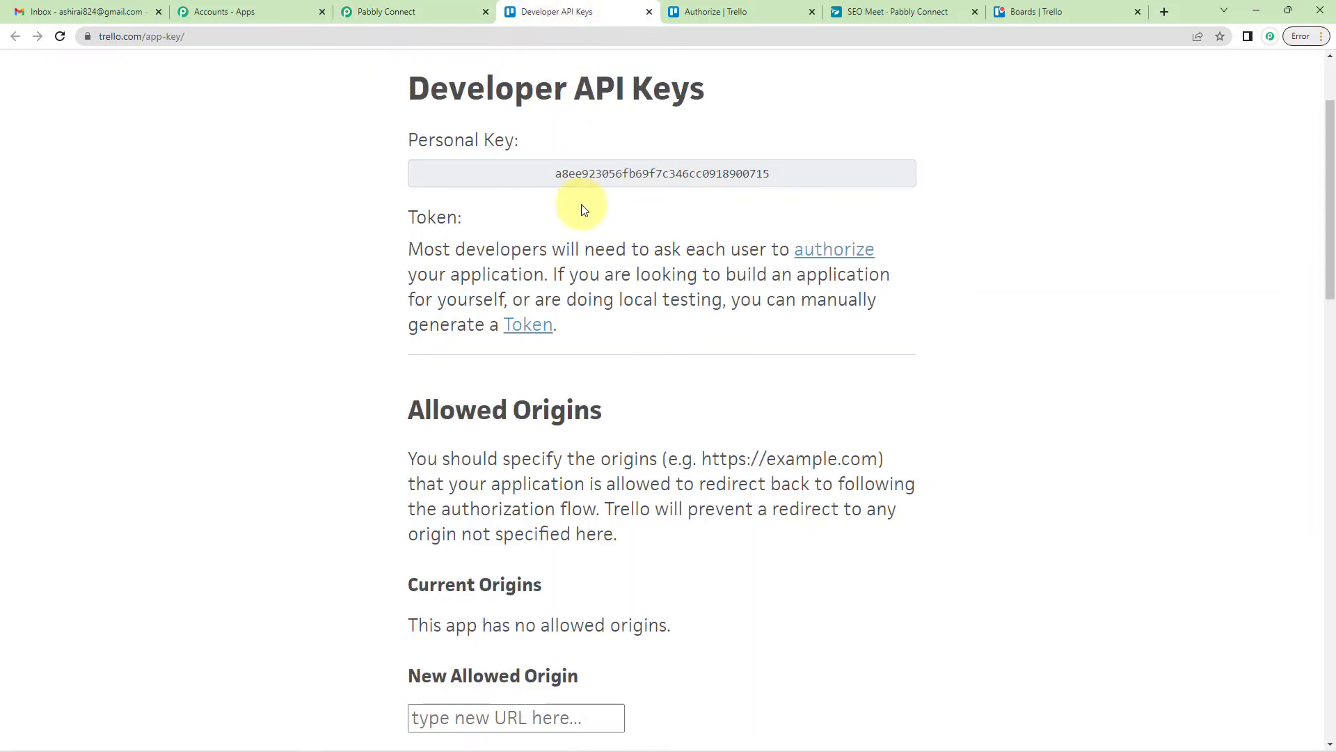
{"action": "scroll", "coordinate": [716, 268], "scroll_direction": "down", "scroll_amount": 2}
{"action": "left_click", "coordinate": [705, 9]}
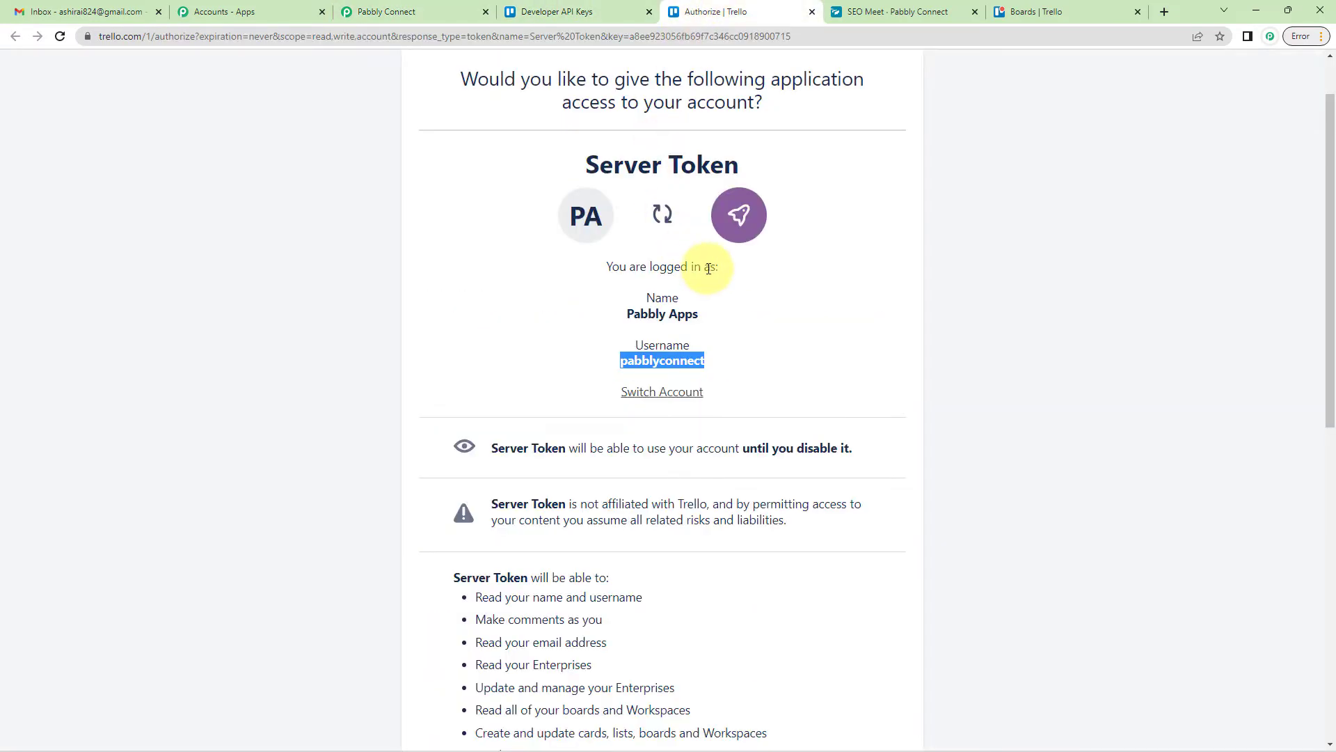
{"action": "scroll", "coordinate": [706, 264], "scroll_direction": "down", "scroll_amount": 9}
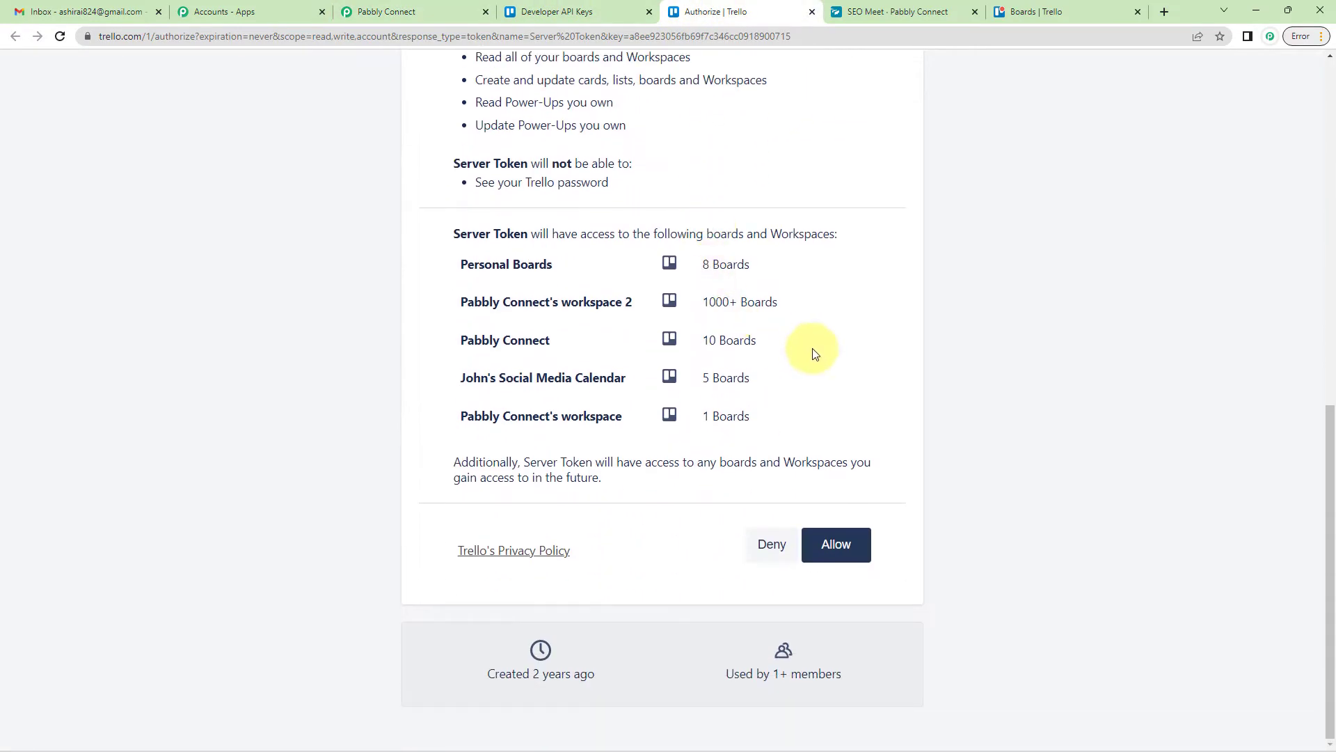
{"action": "left_click", "coordinate": [839, 544]}
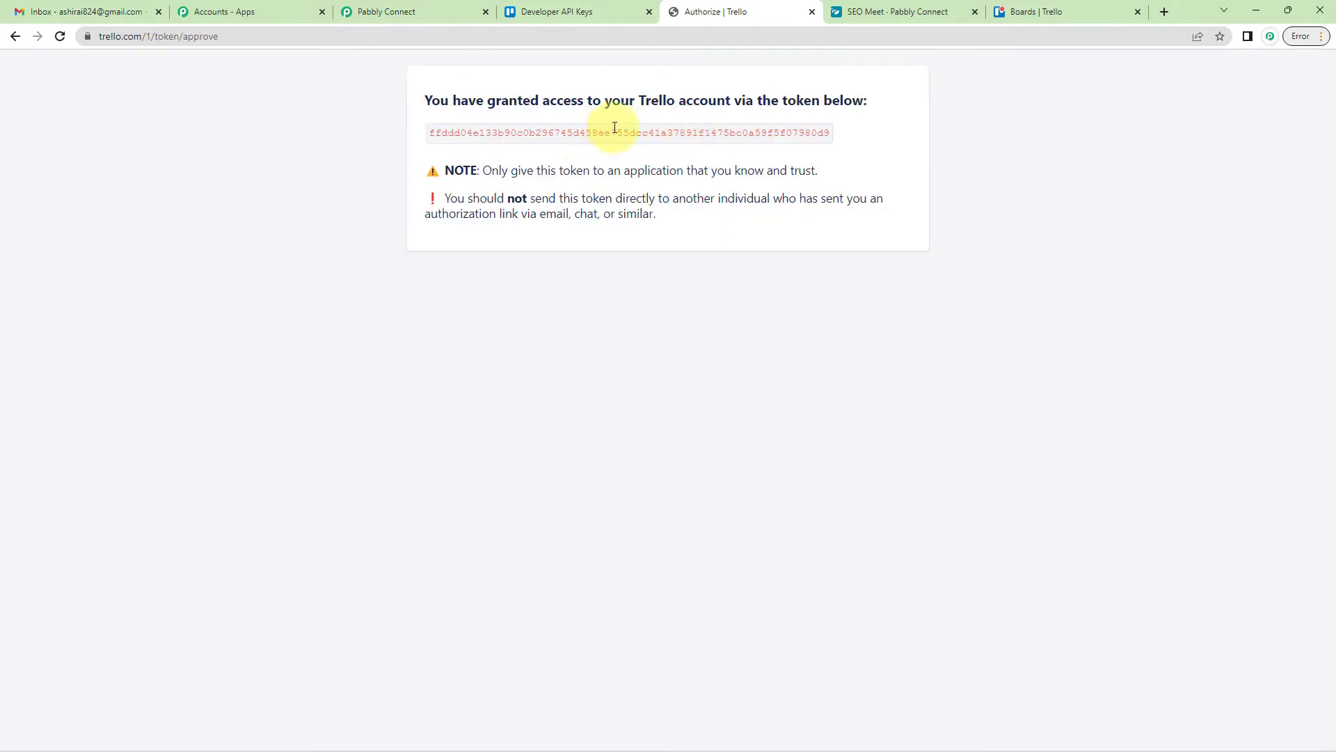
Step: Copy the generated Trello token into the connection's Token field in Pabbly Connect and save the connection
{"action": "double_click", "coordinate": [614, 128]}
{"action": "right_click", "coordinate": [612, 126]}
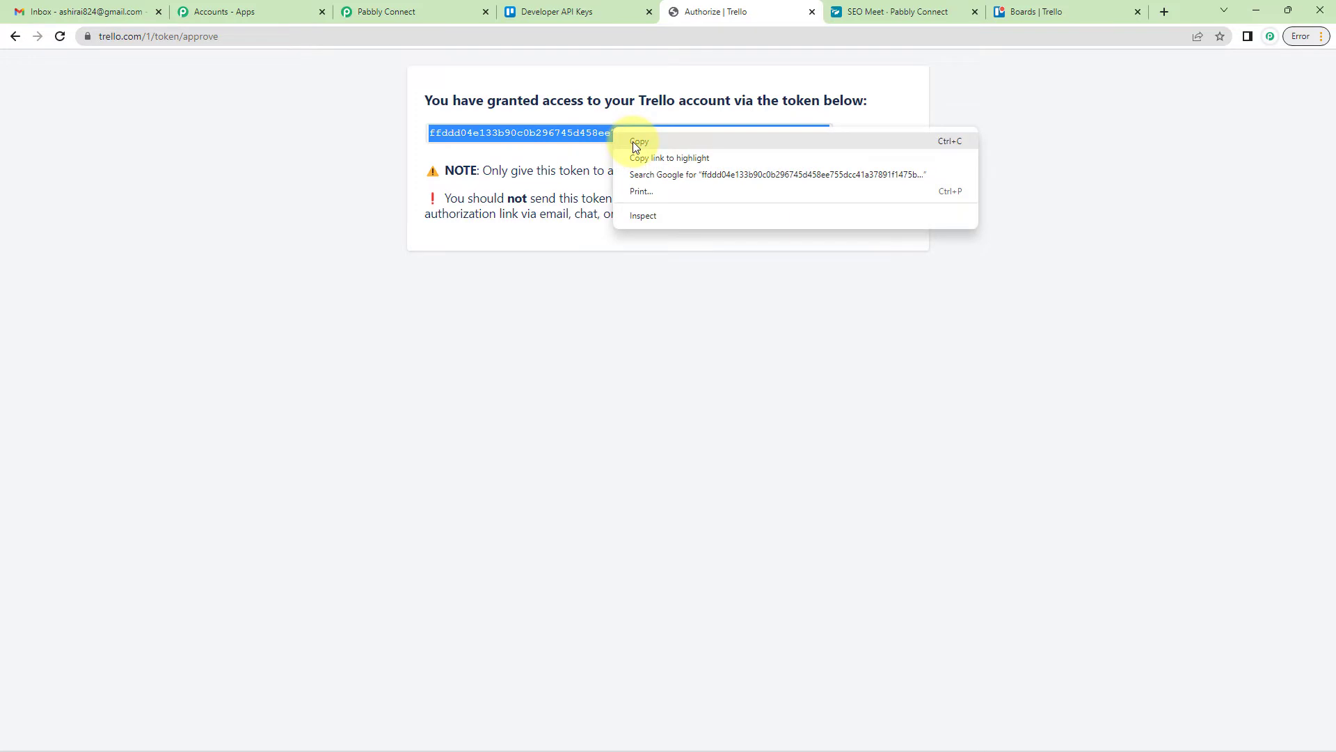
{"action": "left_click", "coordinate": [632, 141]}
{"action": "left_click", "coordinate": [409, 10]}
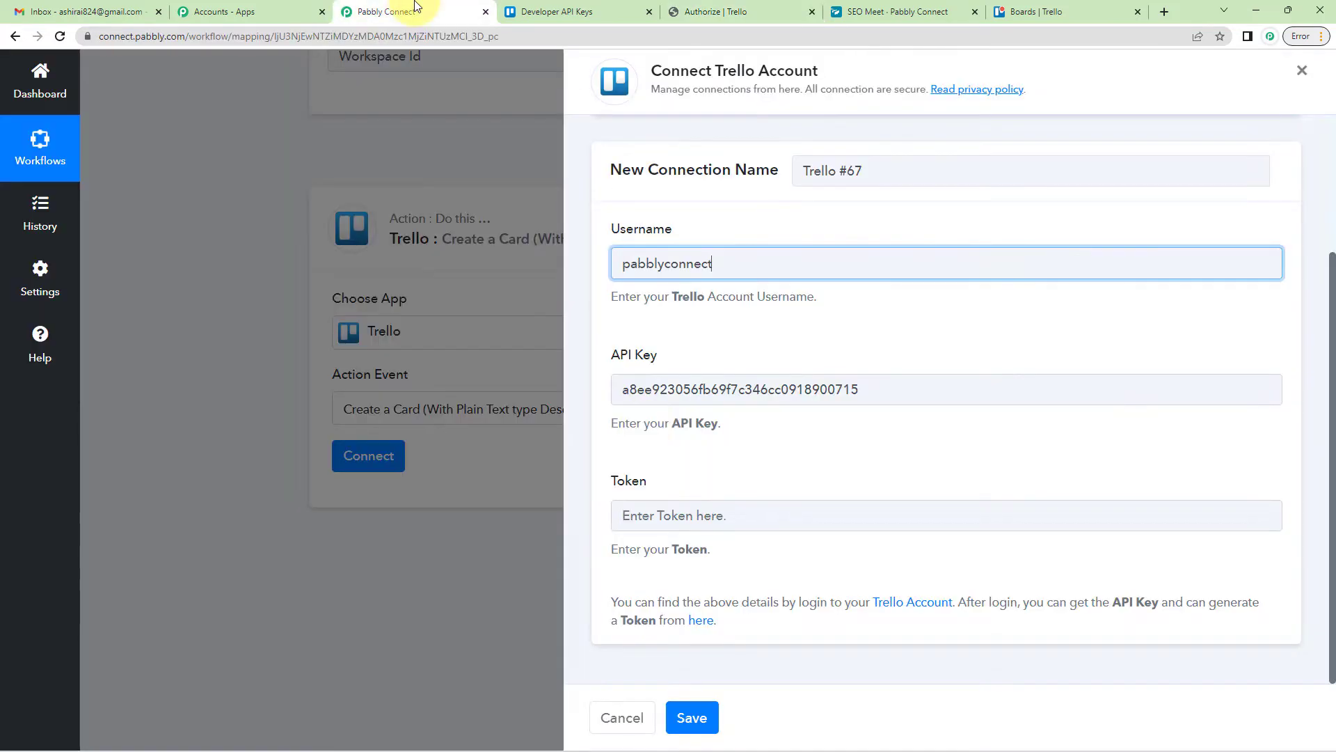
{"action": "left_click", "coordinate": [674, 515]}
{"action": "key", "text": "ctrl+v"}
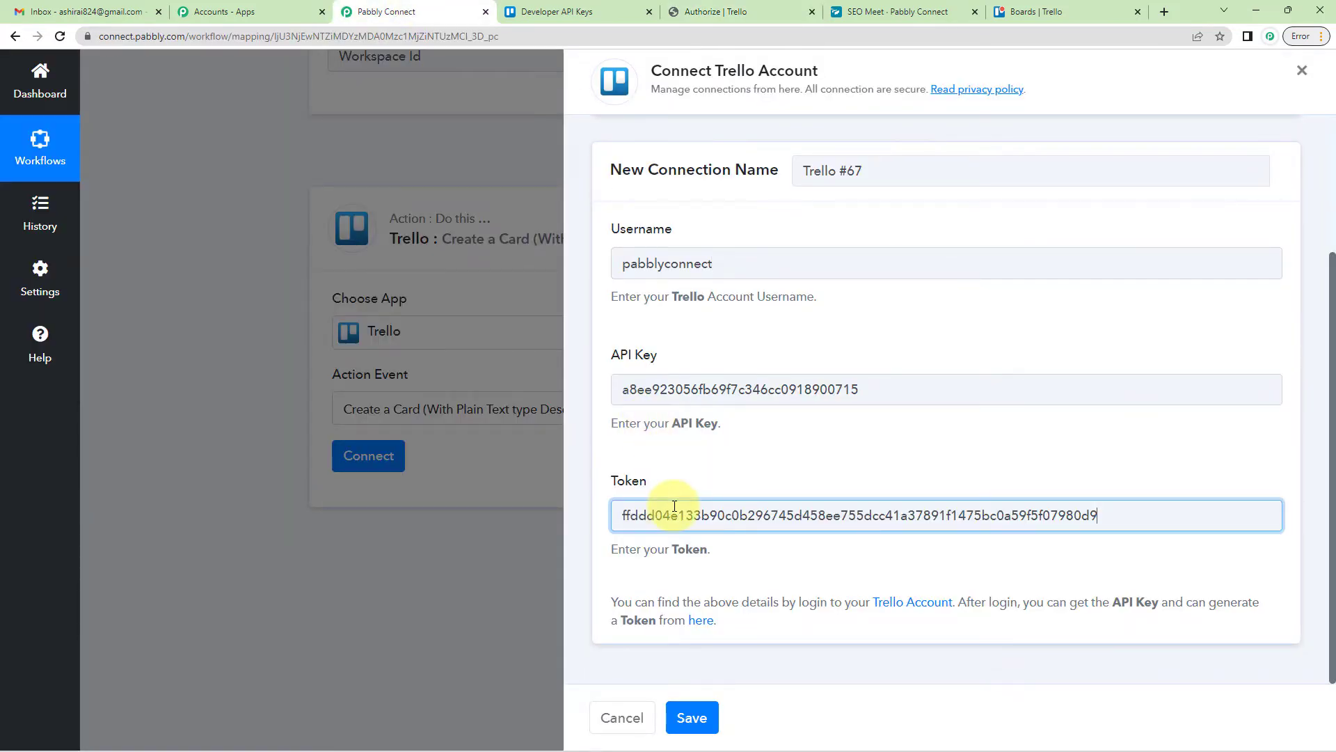
{"action": "left_click", "coordinate": [694, 717]}
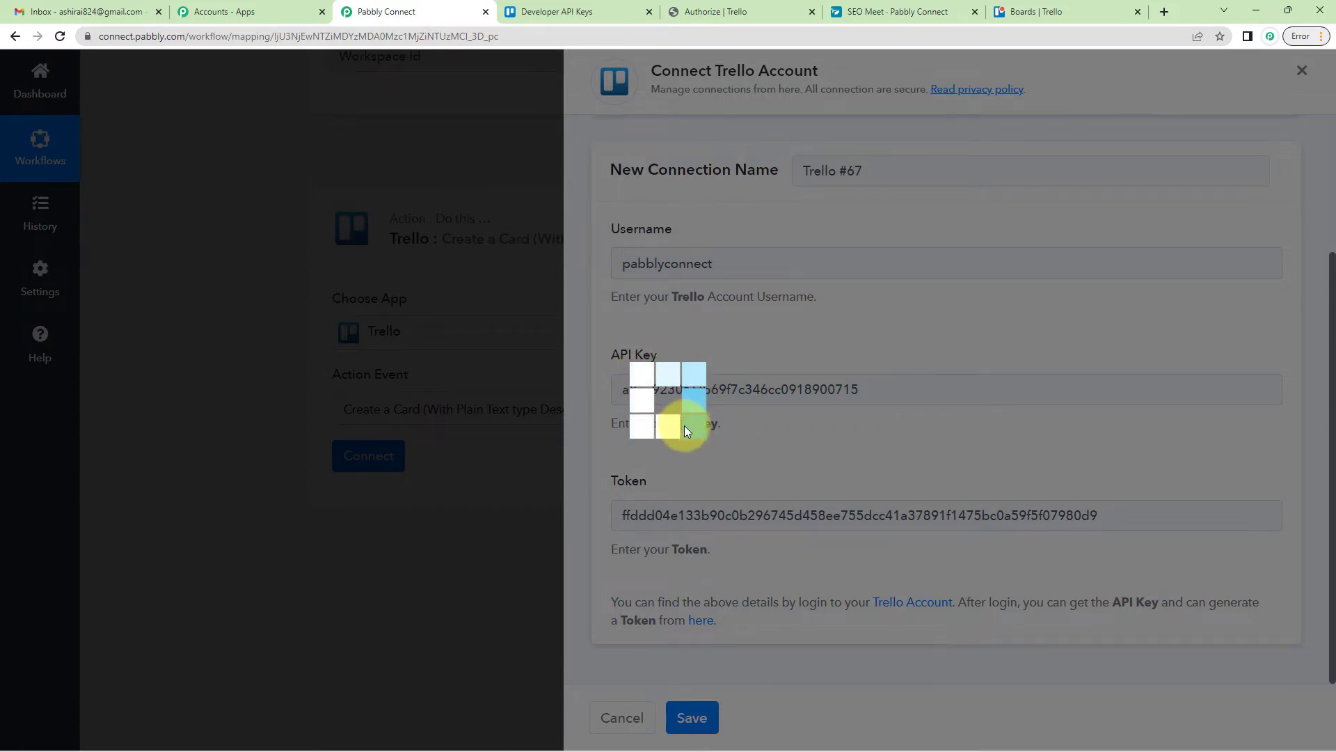
Step: Switch to Trello's boards page and close the developer API key and authorization pages
{"action": "scroll", "coordinate": [344, 310], "scroll_direction": "down", "scroll_amount": 2}
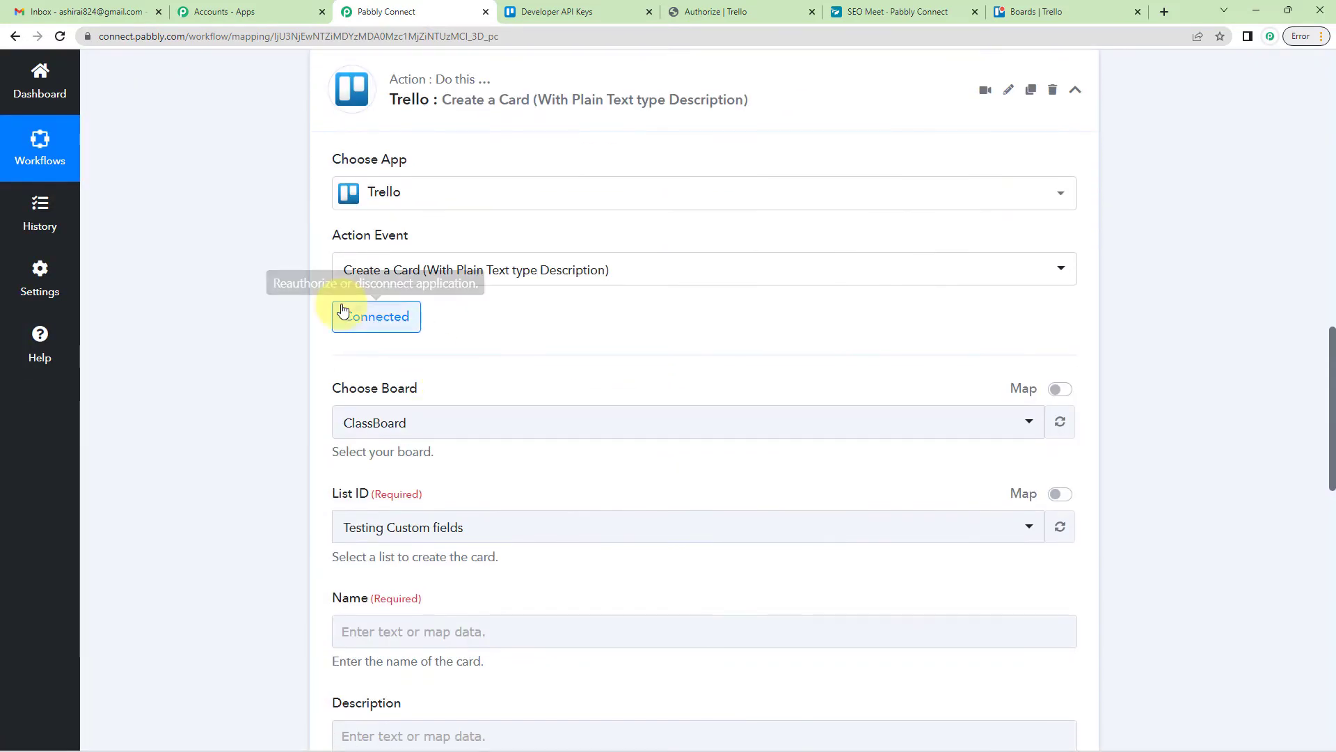
{"action": "scroll", "coordinate": [447, 355], "scroll_direction": "down", "scroll_amount": 1}
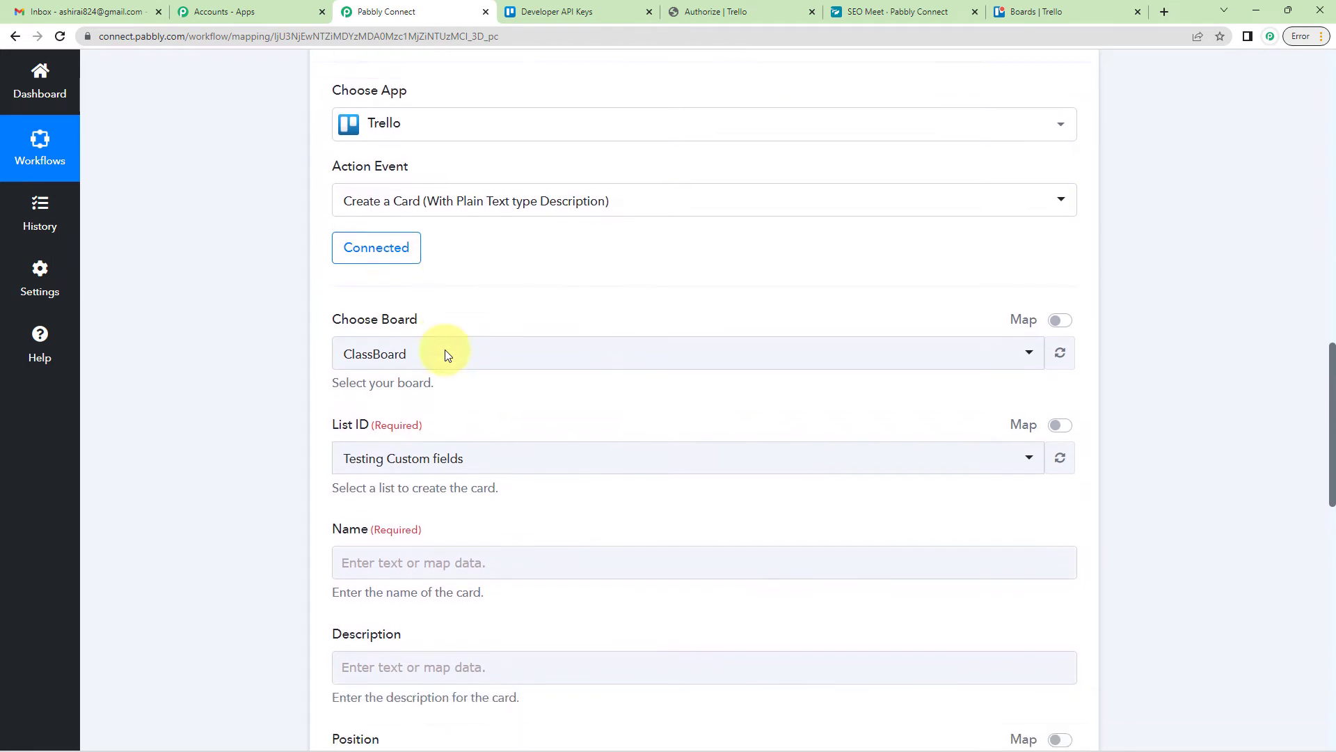
{"action": "left_click", "coordinate": [409, 356]}
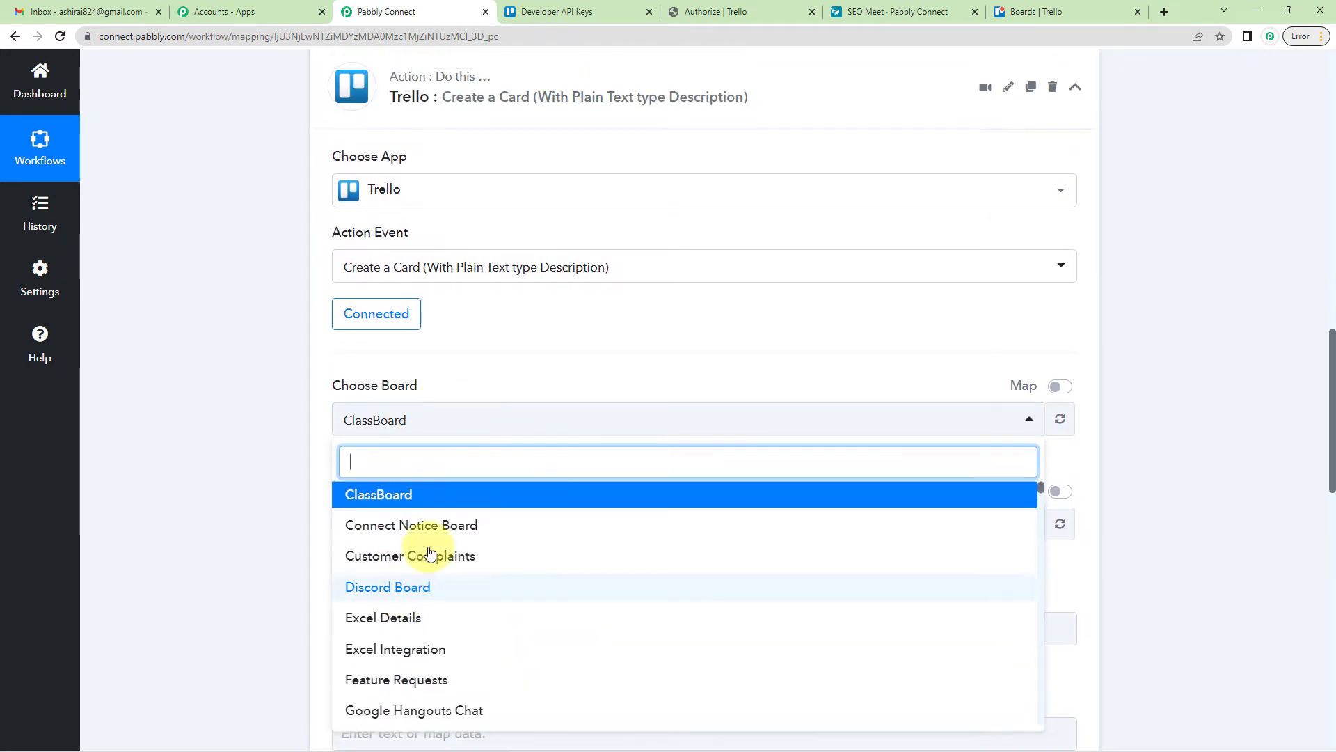
{"action": "scroll", "coordinate": [431, 552], "scroll_direction": "up", "scroll_amount": 1}
{"action": "scroll", "coordinate": [478, 355], "scroll_direction": "down", "scroll_amount": 2}
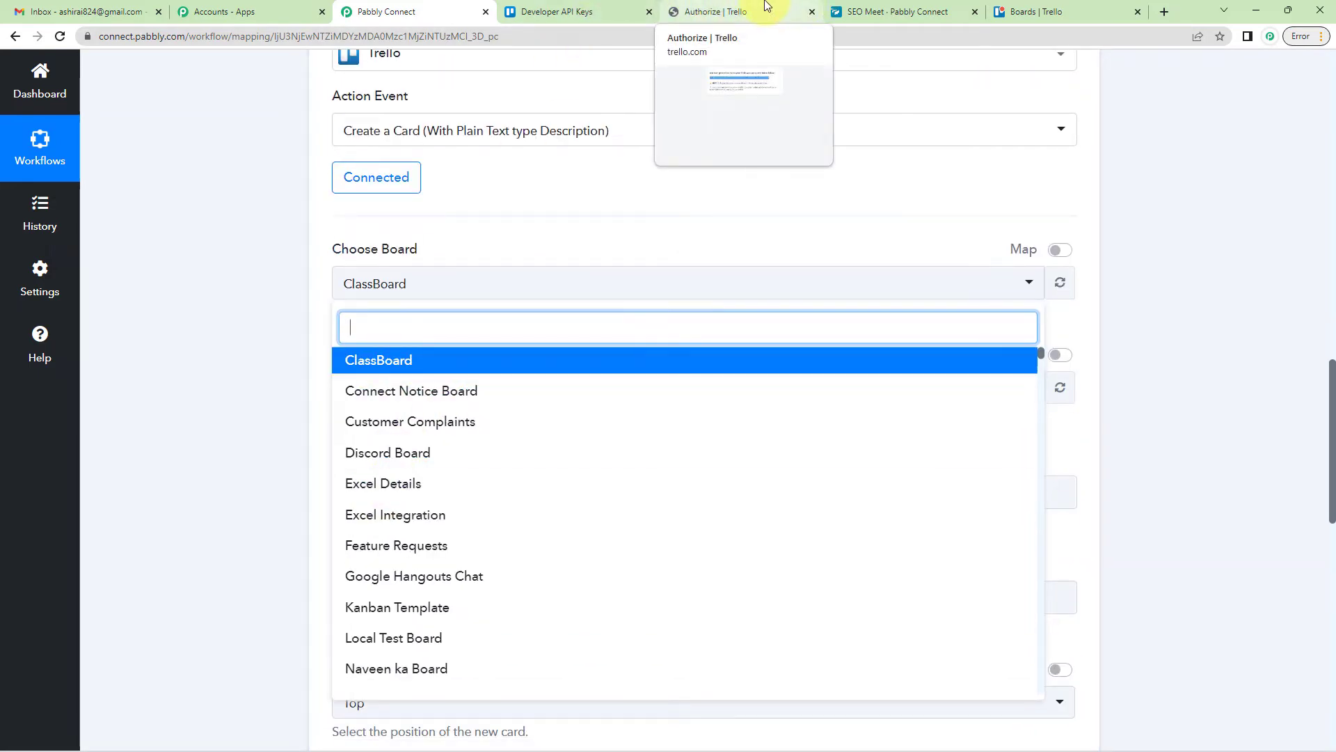
{"action": "left_click", "coordinate": [1030, 11]}
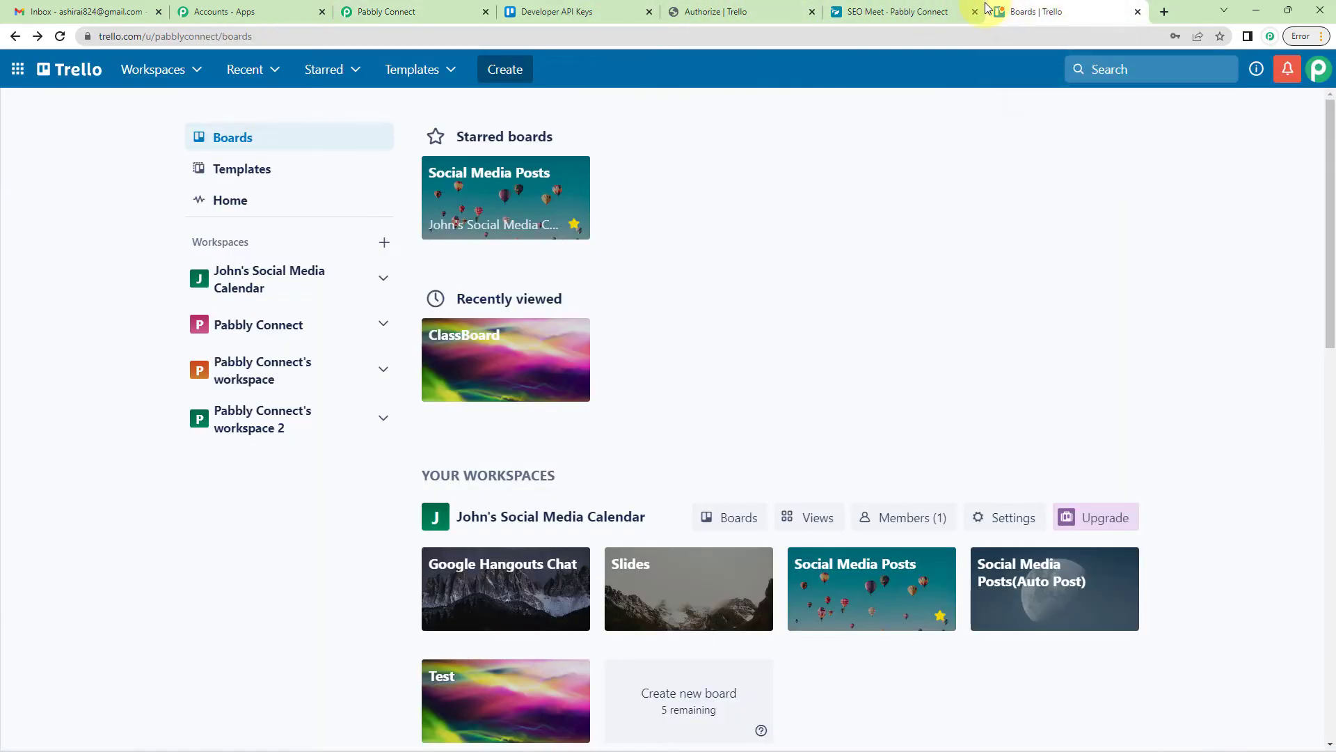
{"action": "left_click", "coordinate": [650, 12]}
{"action": "left_click", "coordinate": [649, 11]}
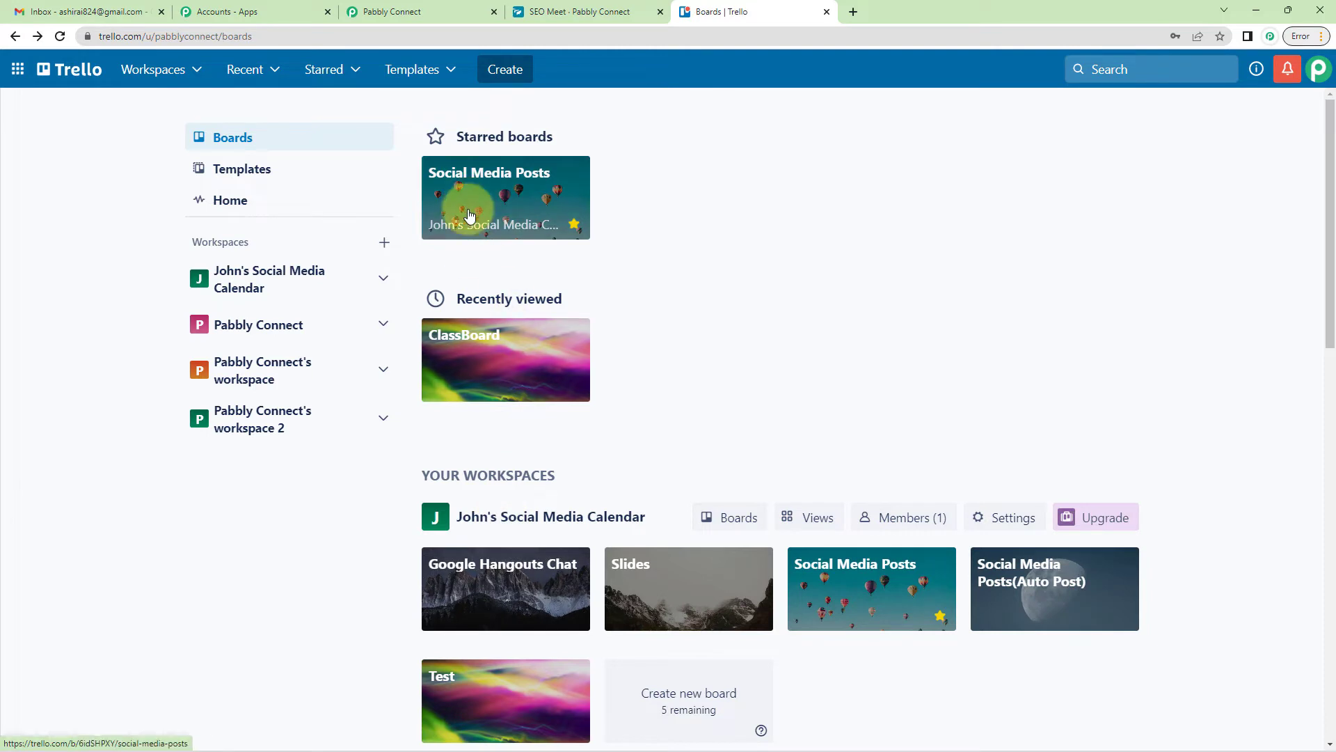
Step: Open ClassBoard in Trello, and choose ClassBoard as the card action's board in Pabbly Connect
{"action": "scroll", "coordinate": [567, 482], "scroll_direction": "down", "scroll_amount": 2}
{"action": "scroll", "coordinate": [567, 358], "scroll_direction": "up", "scroll_amount": 2}
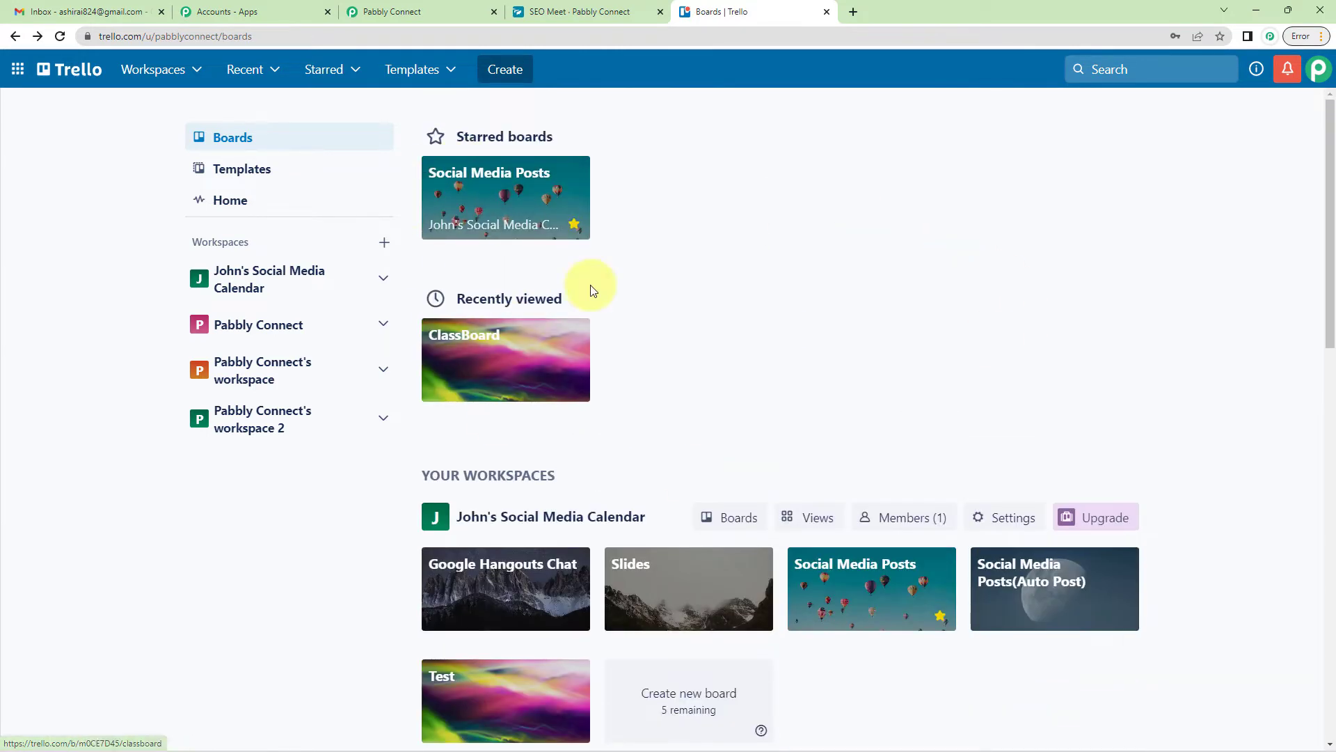
{"action": "left_click", "coordinate": [467, 345]}
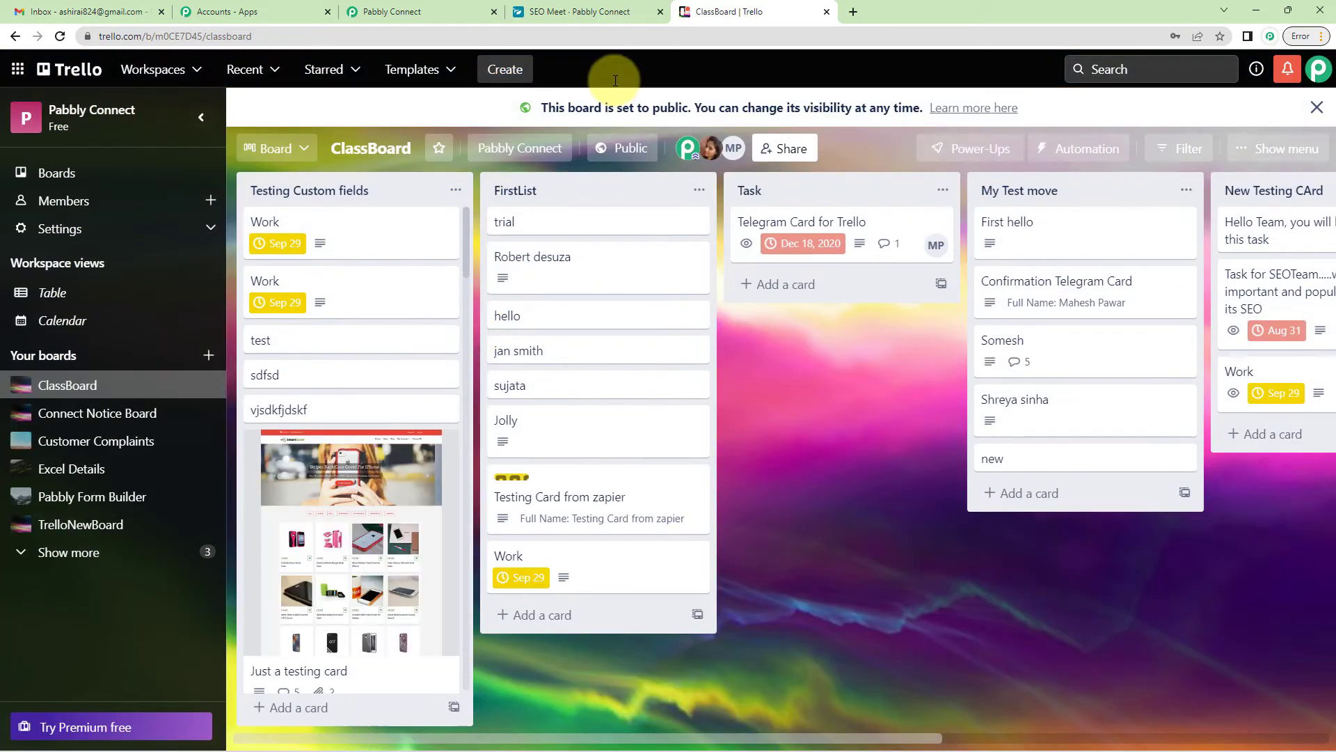
{"action": "left_click", "coordinate": [445, 12]}
{"action": "left_click", "coordinate": [363, 358]}
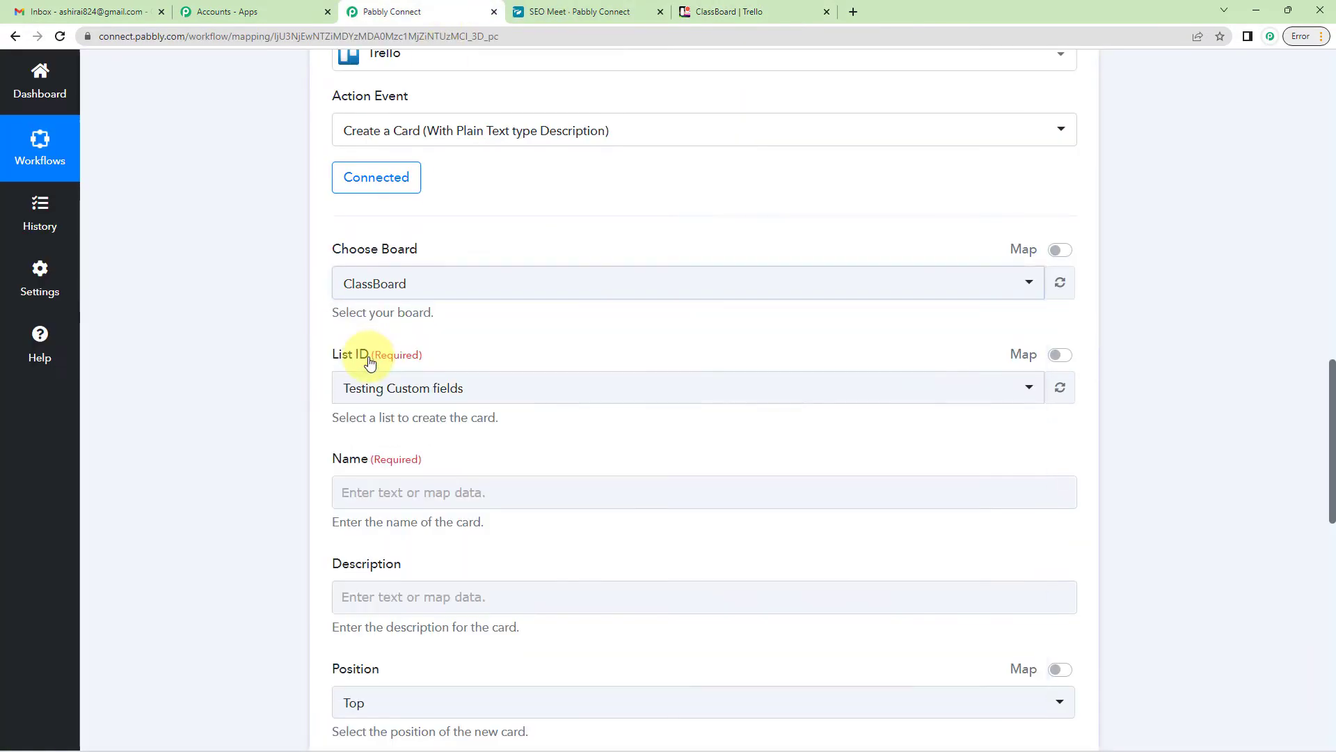
Step: Compare the available lists with those on ClassBoard in Trello and set the card action's List ID to Task in Pabbly Connect
{"action": "scroll", "coordinate": [388, 316], "scroll_direction": "down", "scroll_amount": 1}
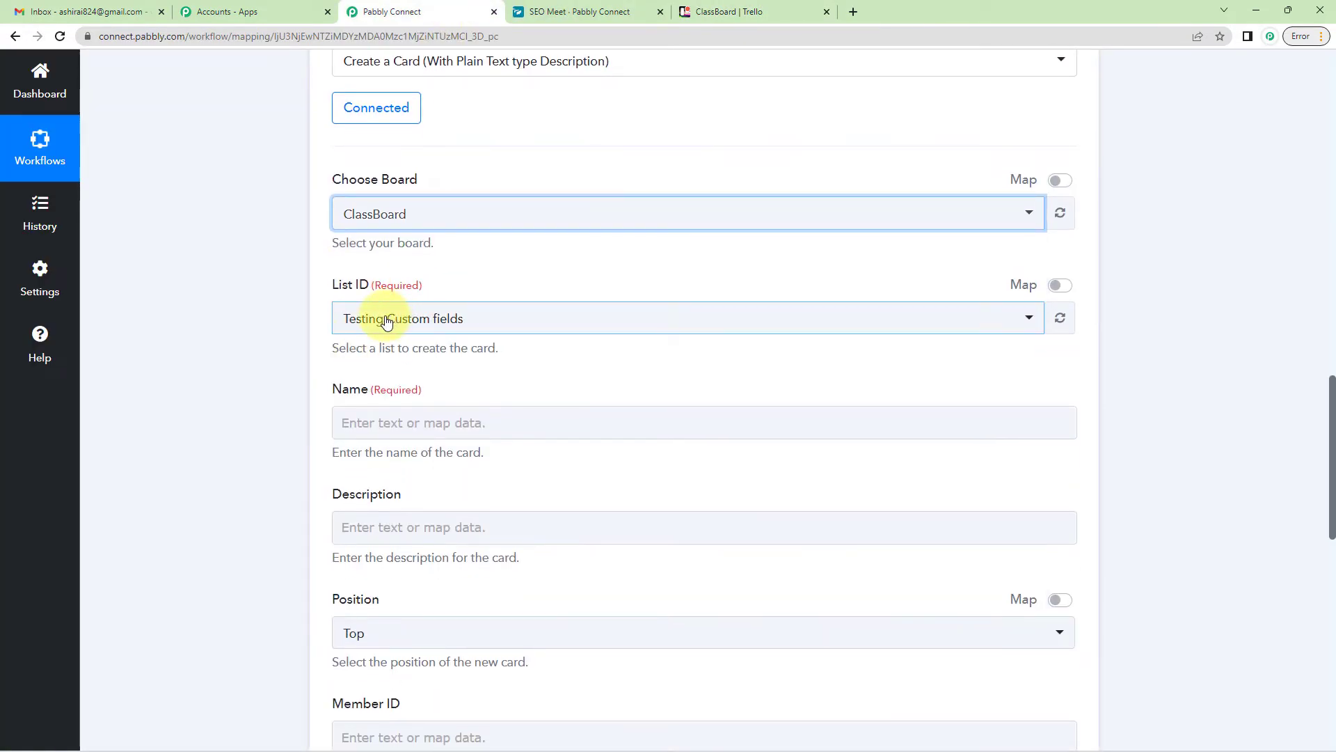
{"action": "left_click", "coordinate": [417, 325]}
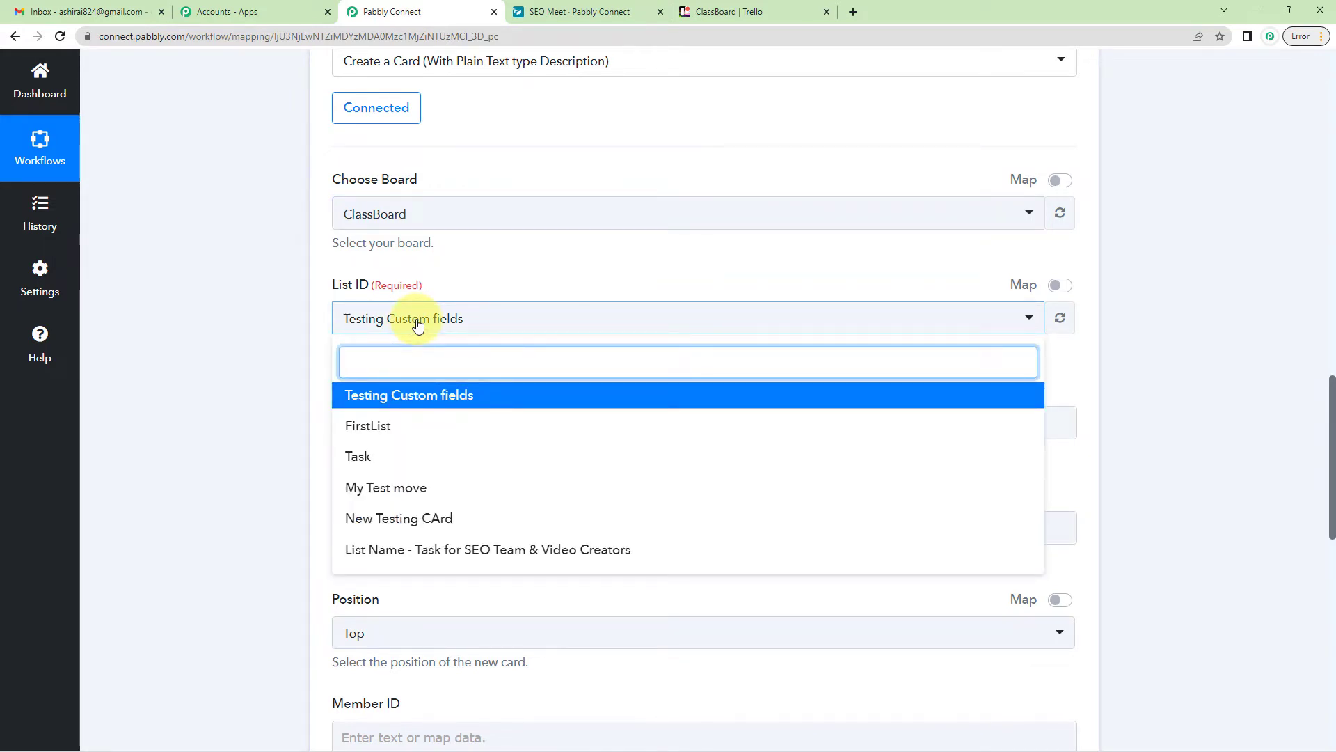
{"action": "scroll", "coordinate": [415, 441], "scroll_direction": "down", "scroll_amount": 1}
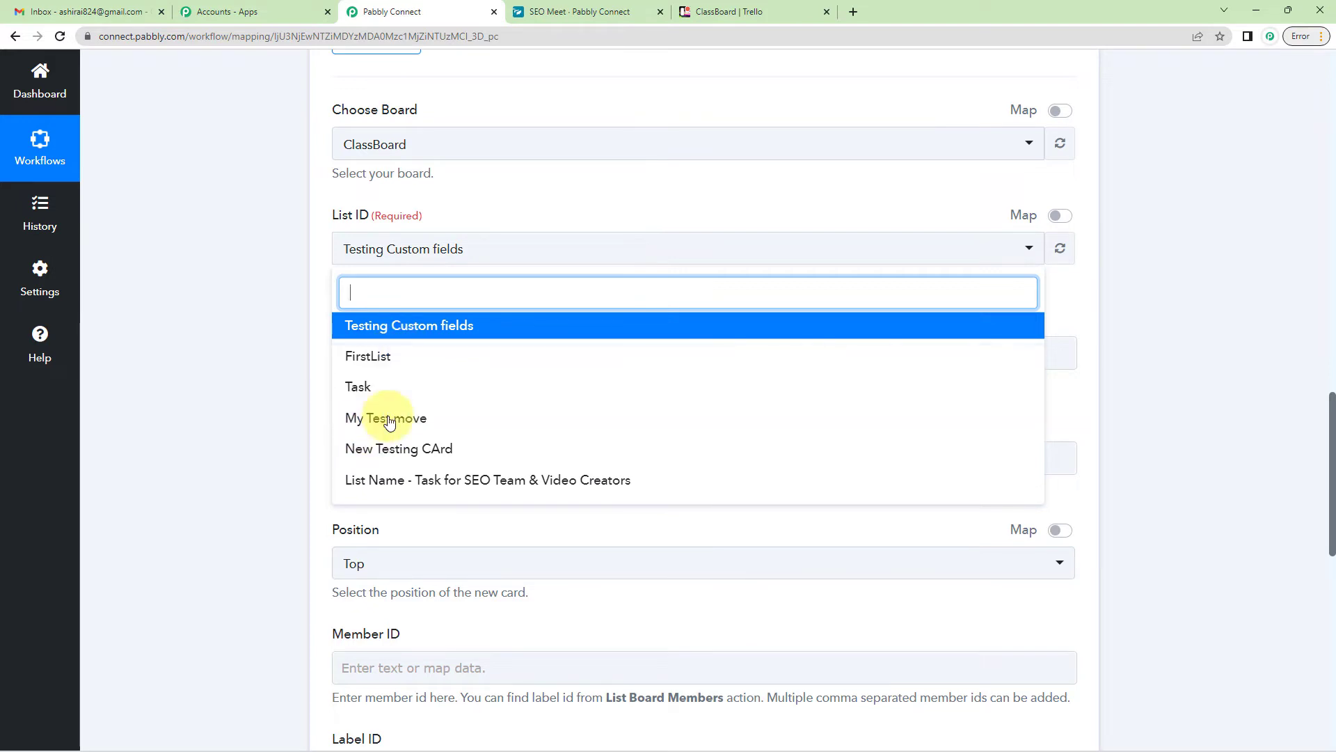
{"action": "left_click", "coordinate": [504, 209]}
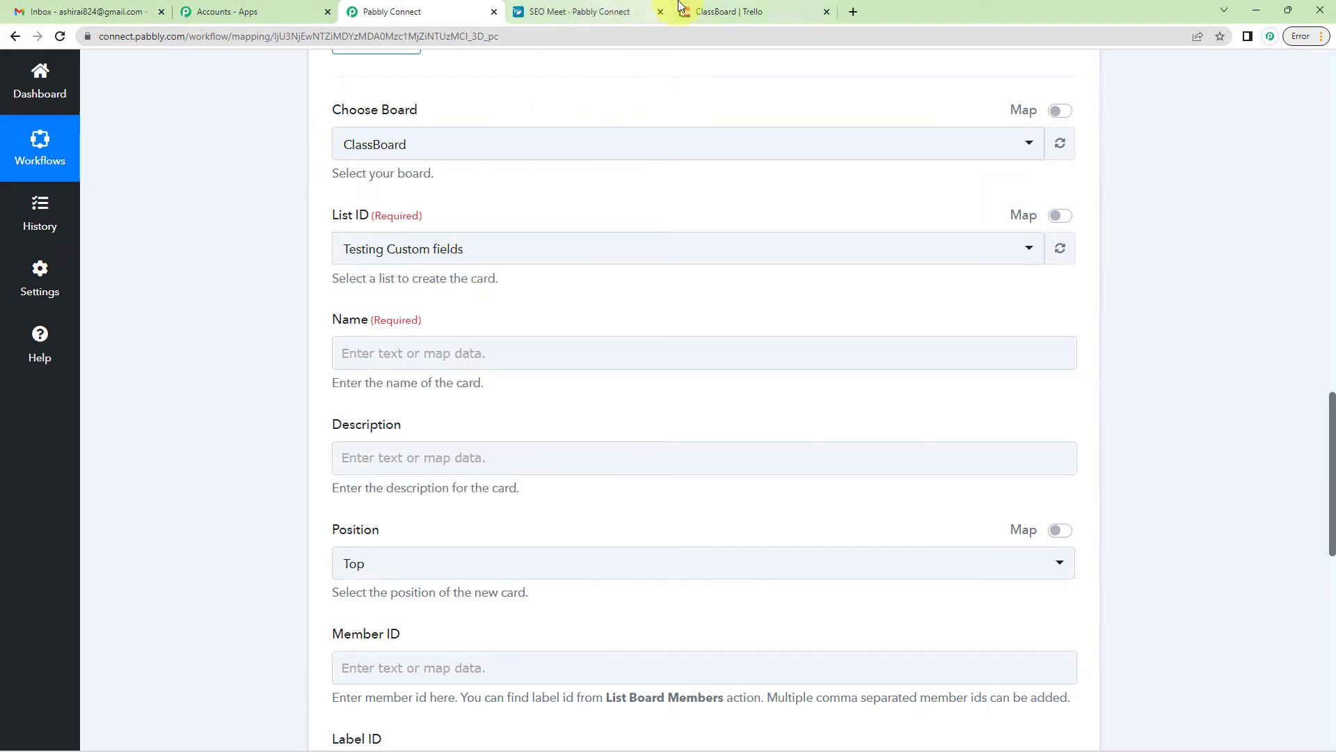
{"action": "left_click", "coordinate": [704, 10]}
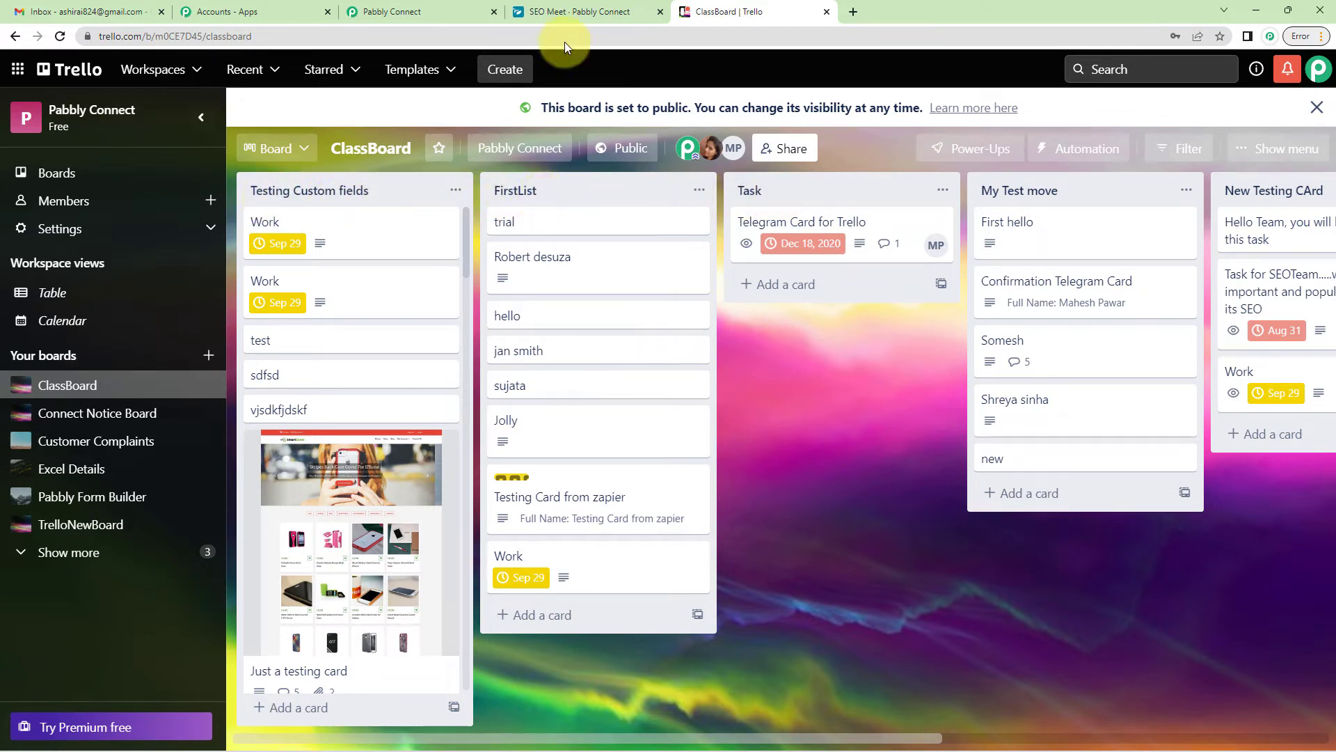
{"action": "left_click", "coordinate": [418, 11]}
{"action": "left_click", "coordinate": [383, 259]}
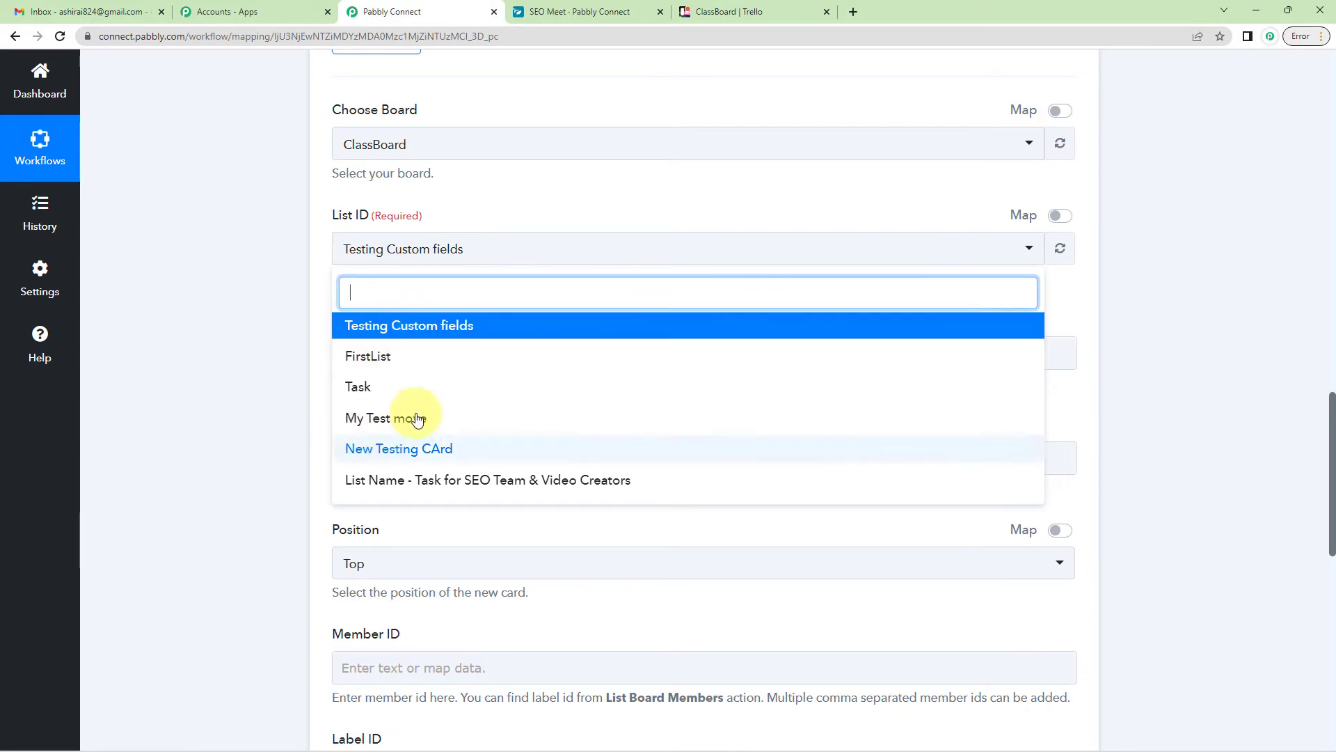
{"action": "left_click", "coordinate": [507, 208]}
{"action": "left_click", "coordinate": [731, 11]}
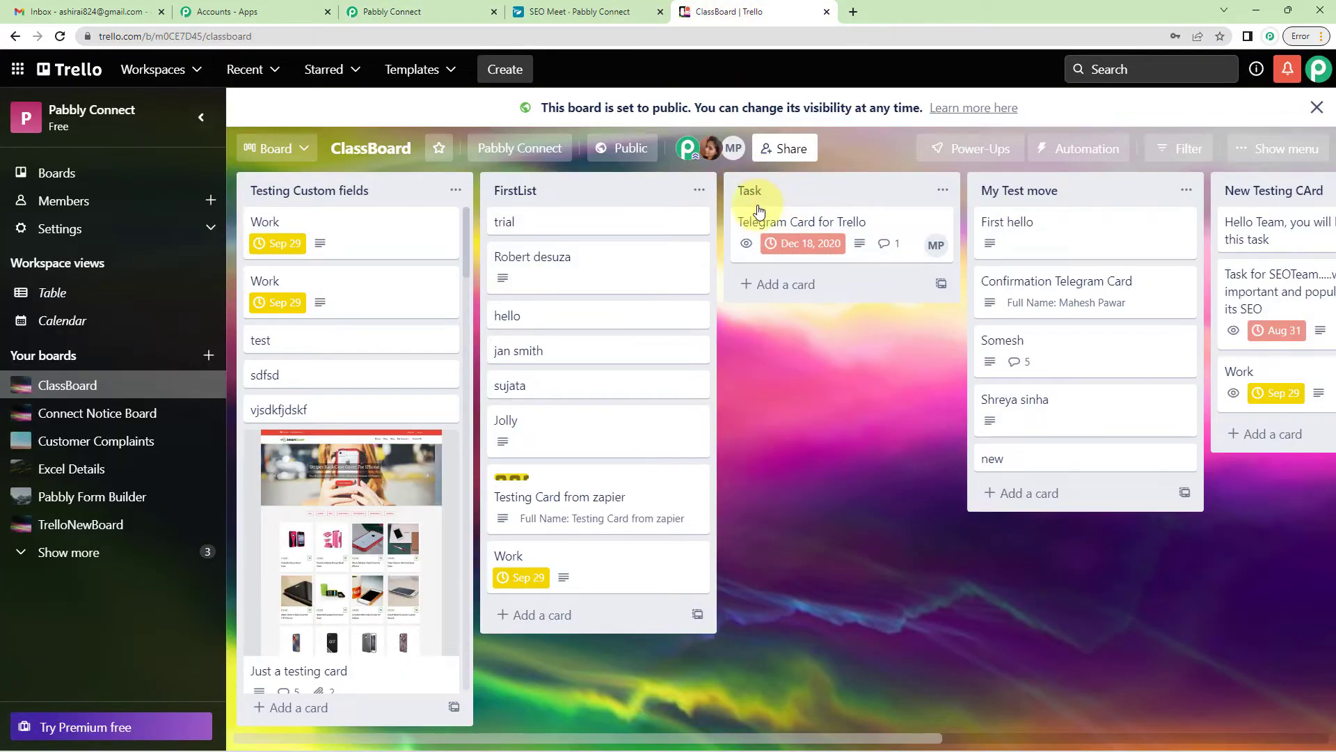
{"action": "left_click", "coordinate": [418, 11]}
{"action": "left_click", "coordinate": [450, 252]}
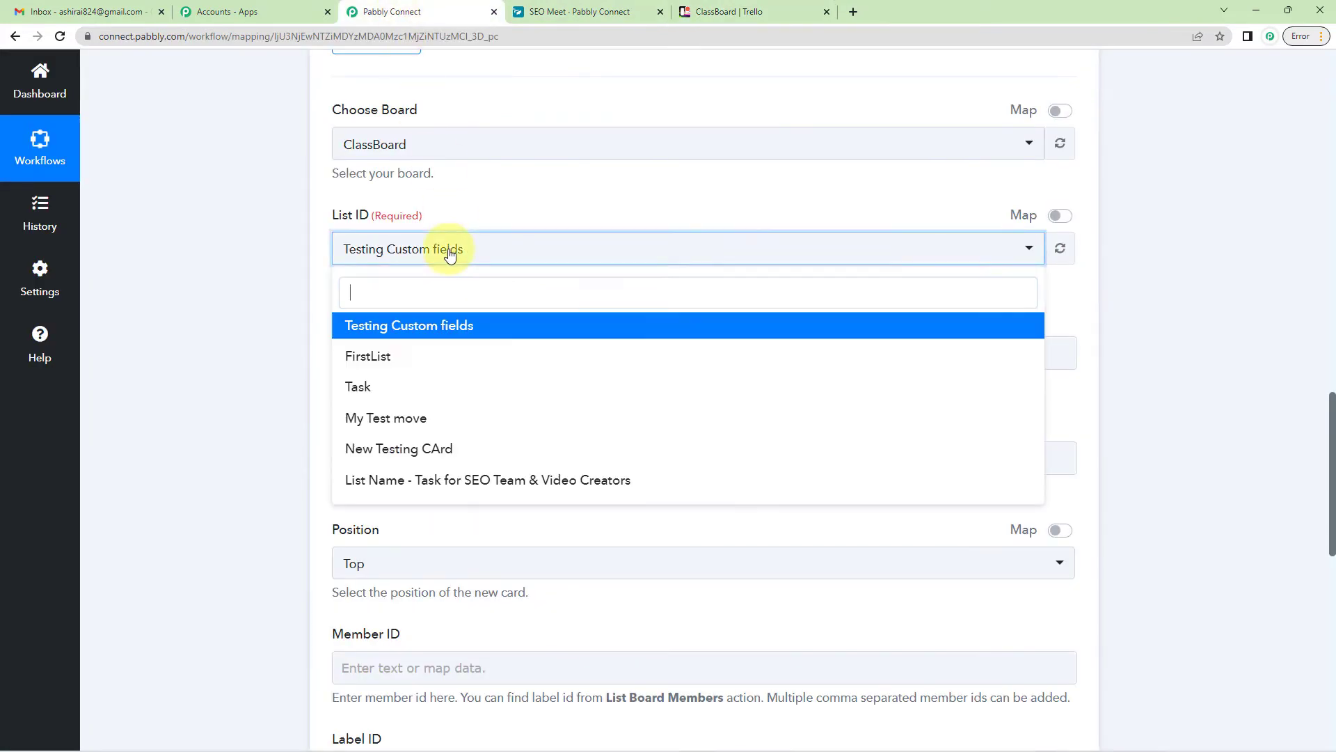
{"action": "left_click", "coordinate": [357, 384]}
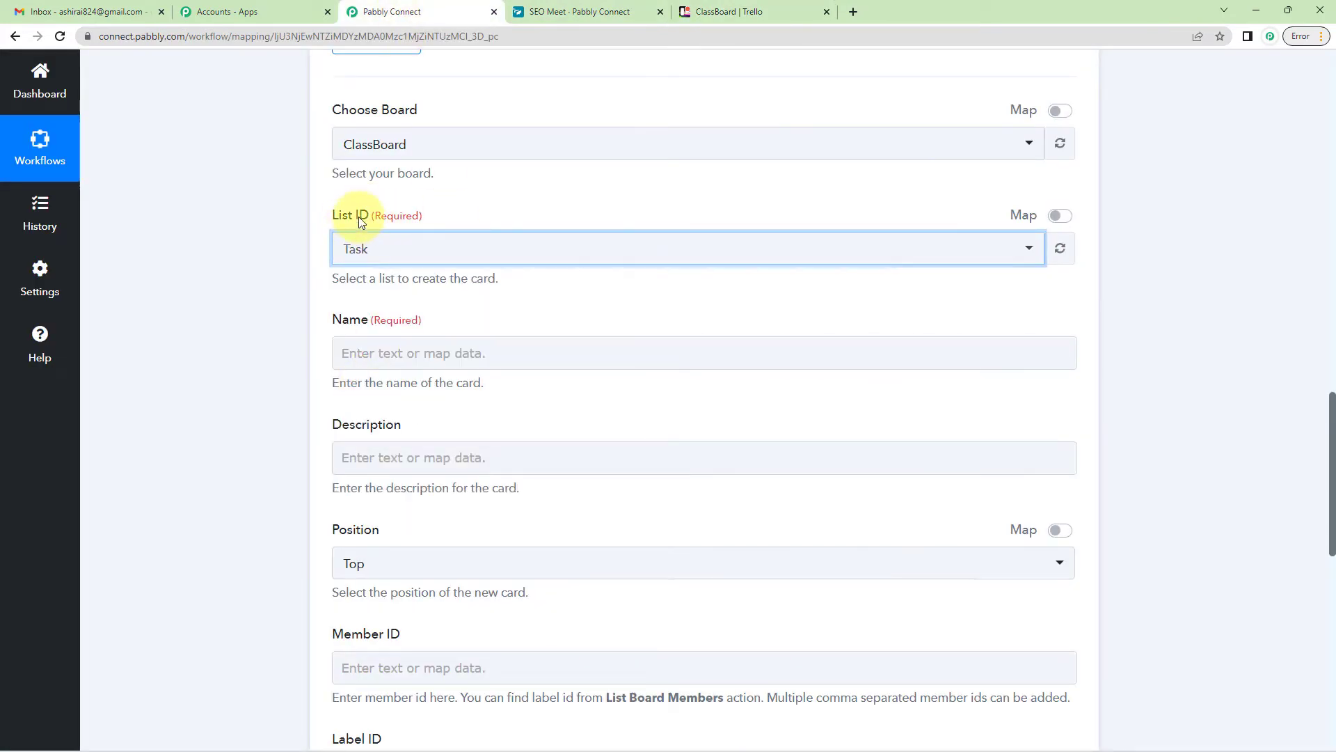
Step: Examine the Twist New Thread response data available for mapping into the card's Name field
{"action": "scroll", "coordinate": [415, 265], "scroll_direction": "down", "scroll_amount": 1}
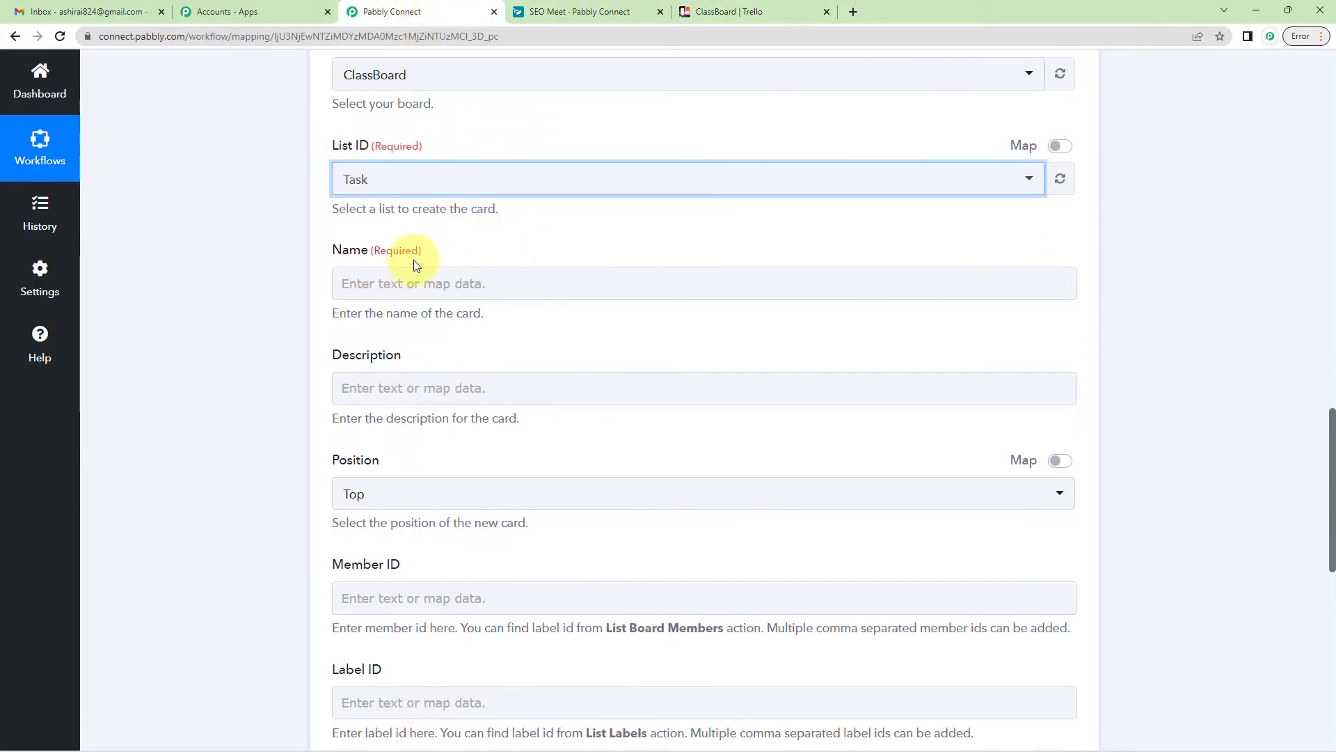
{"action": "scroll", "coordinate": [409, 270], "scroll_direction": "down", "scroll_amount": 1}
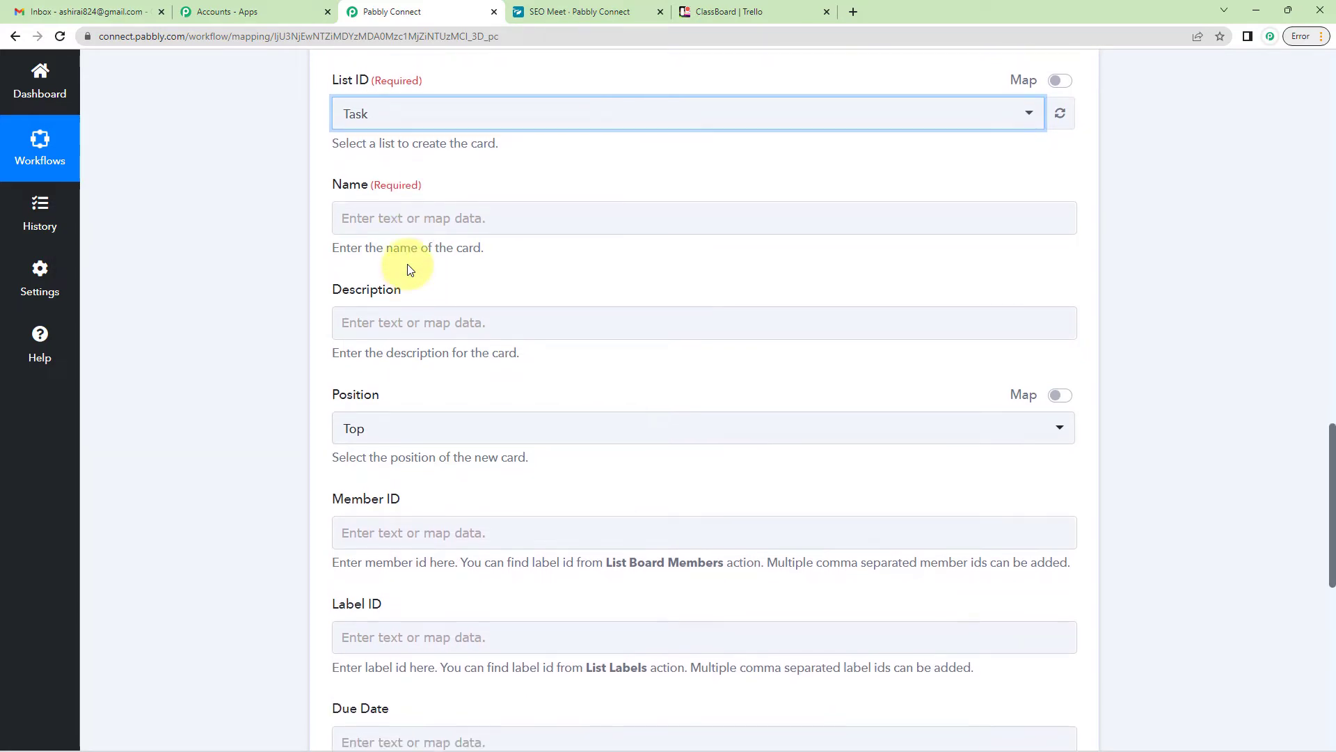
{"action": "scroll", "coordinate": [390, 278], "scroll_direction": "up", "scroll_amount": 1}
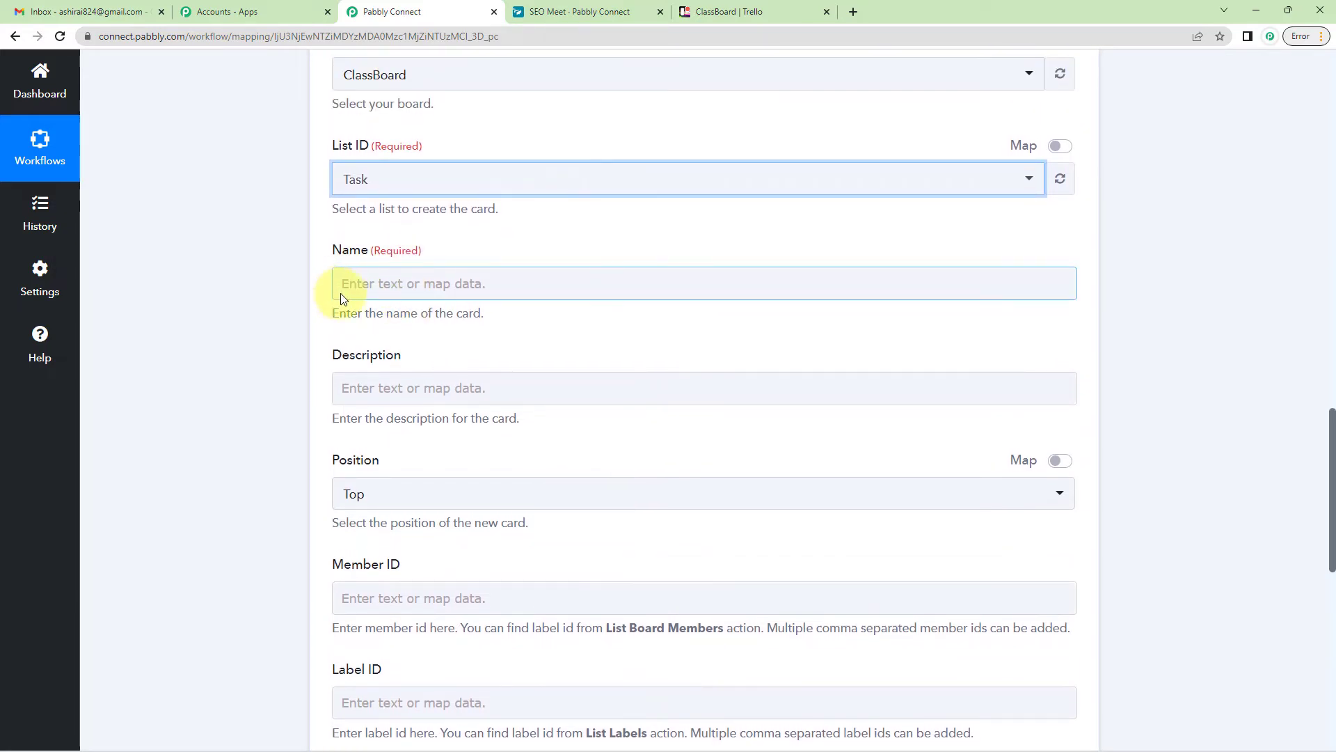
{"action": "left_click", "coordinate": [406, 287]}
{"action": "scroll", "coordinate": [392, 285], "scroll_direction": "down", "scroll_amount": 1}
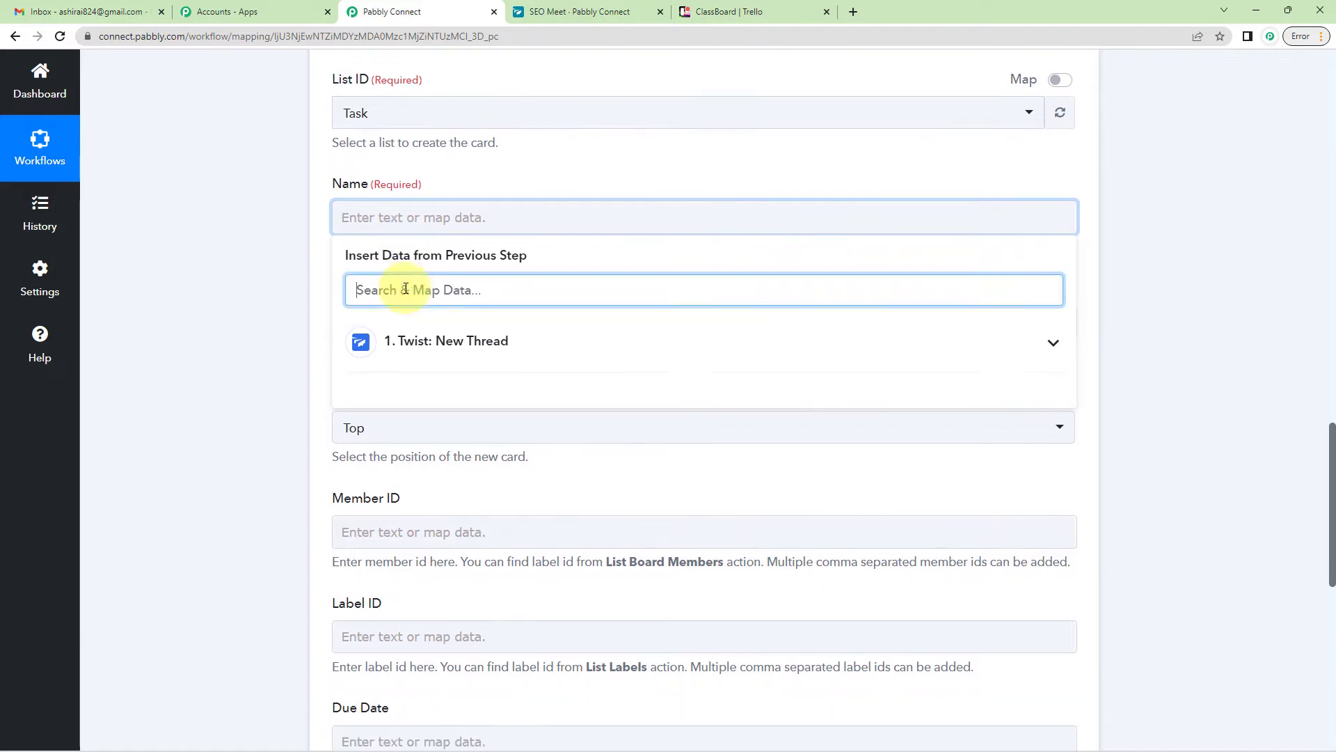
{"action": "left_click", "coordinate": [442, 340]}
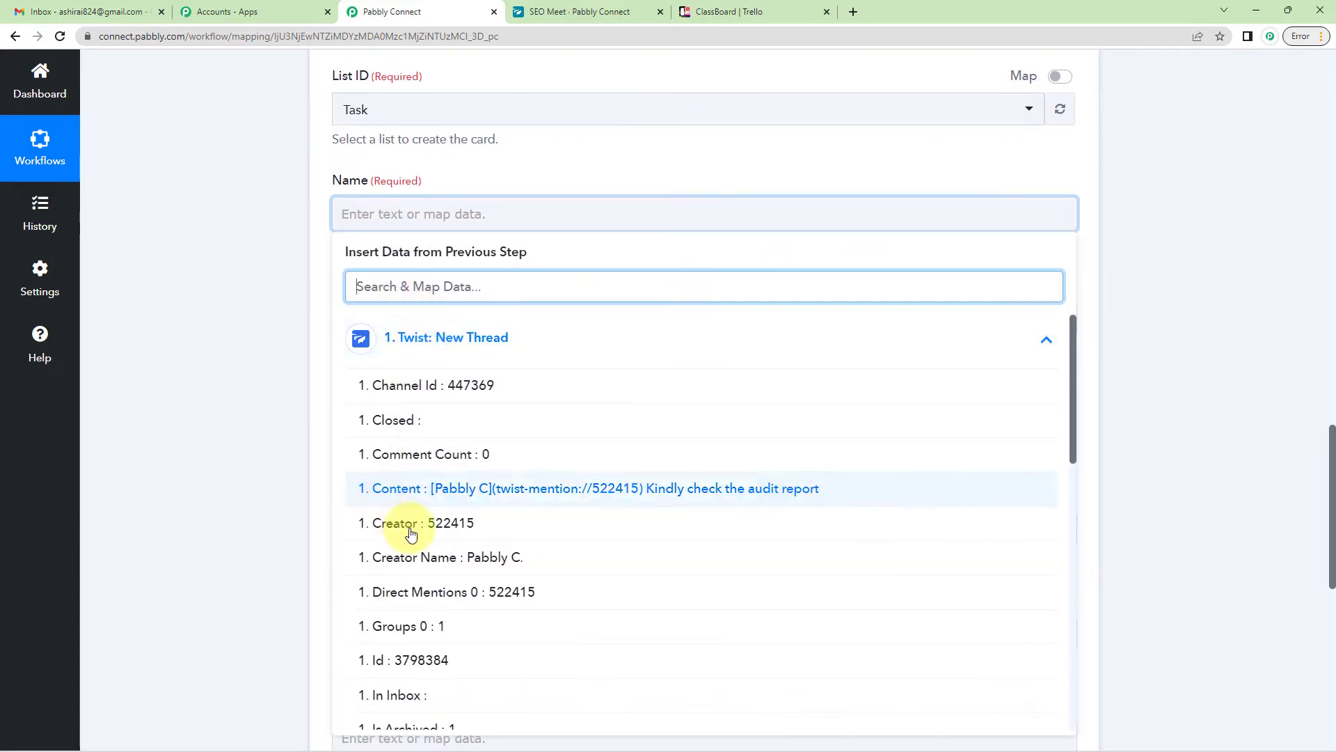
{"action": "scroll", "coordinate": [443, 544], "scroll_direction": "down", "scroll_amount": 1}
{"action": "scroll", "coordinate": [443, 544], "scroll_direction": "down", "scroll_amount": 5}
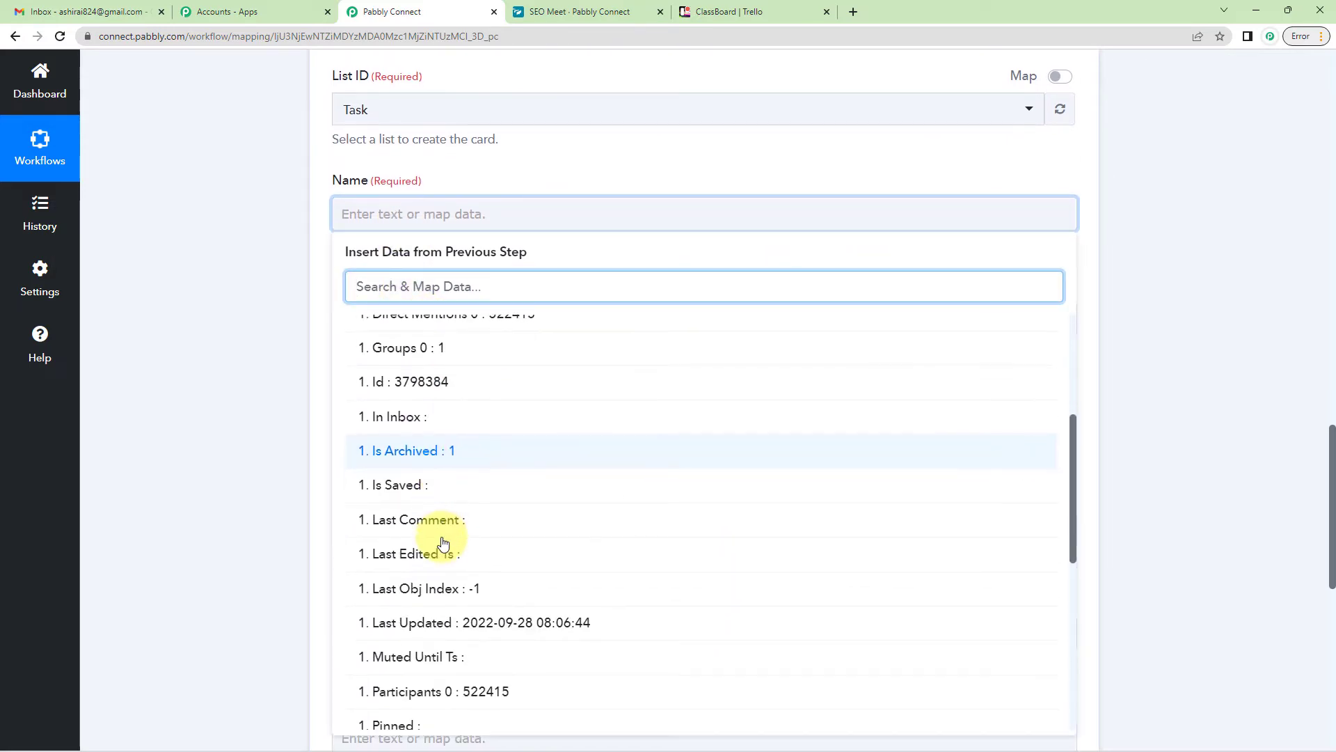
{"action": "scroll", "coordinate": [443, 543], "scroll_direction": "down", "scroll_amount": 5}
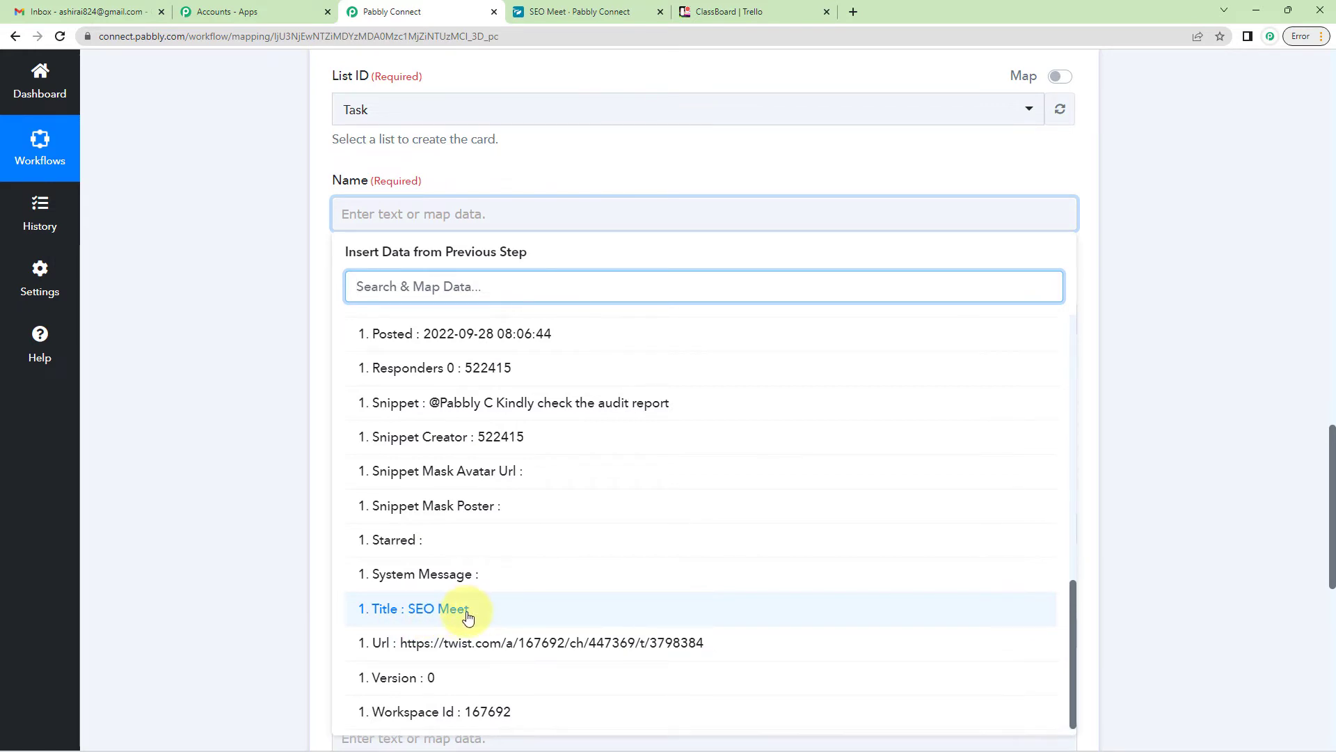
{"action": "scroll", "coordinate": [445, 608], "scroll_direction": "up", "scroll_amount": 10}
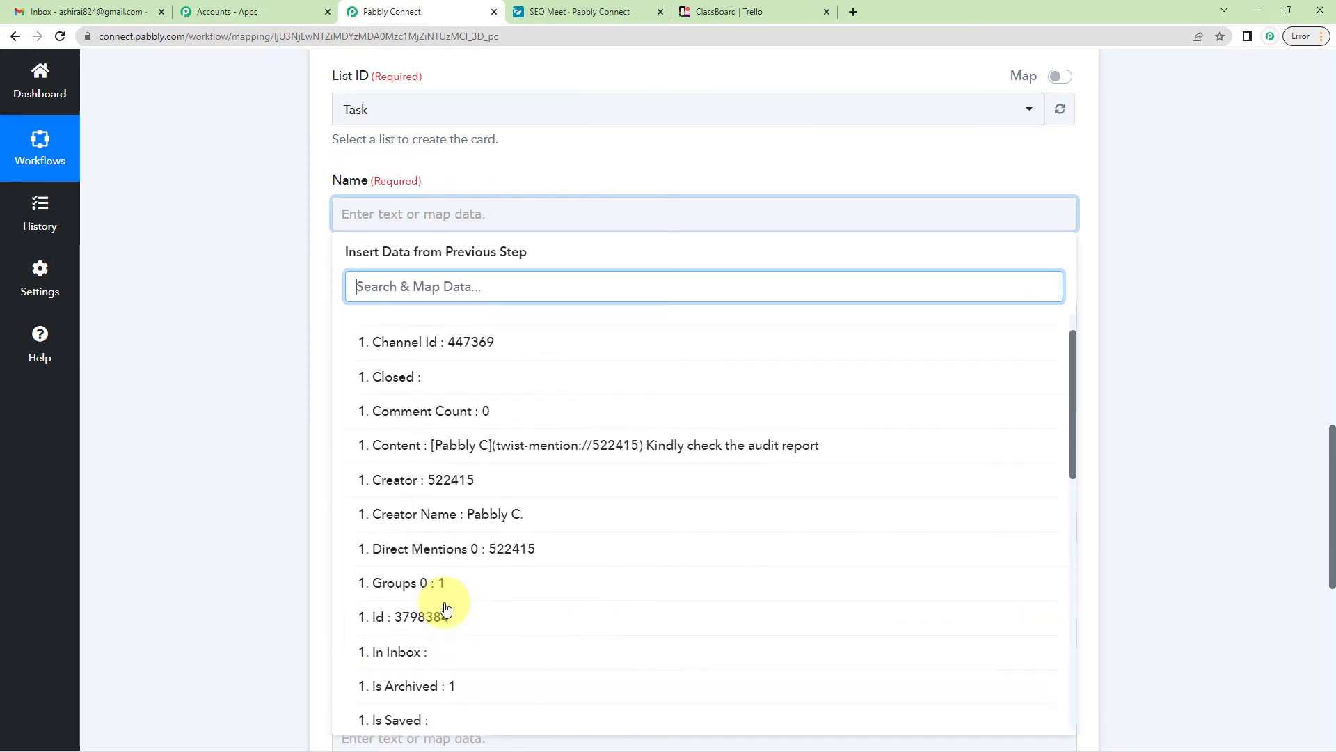
{"action": "left_click", "coordinate": [431, 342]}
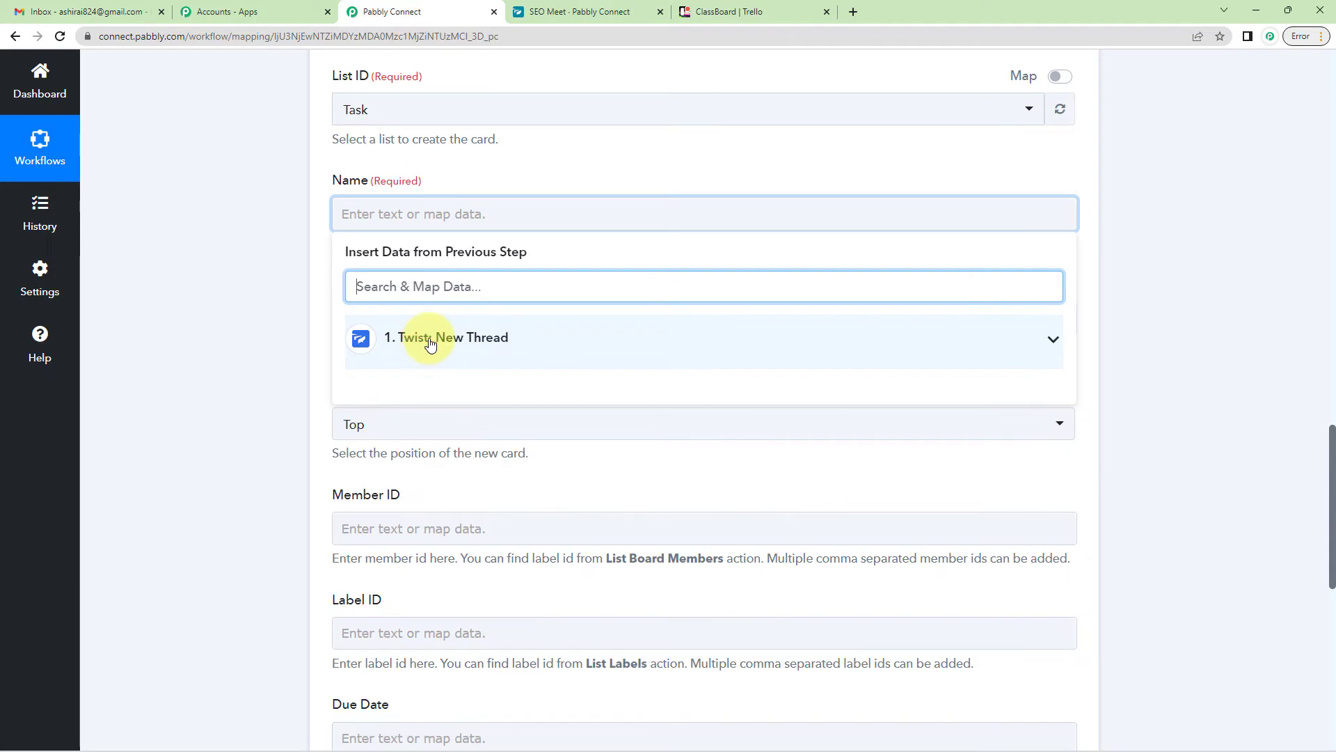
{"action": "left_click", "coordinate": [421, 360]}
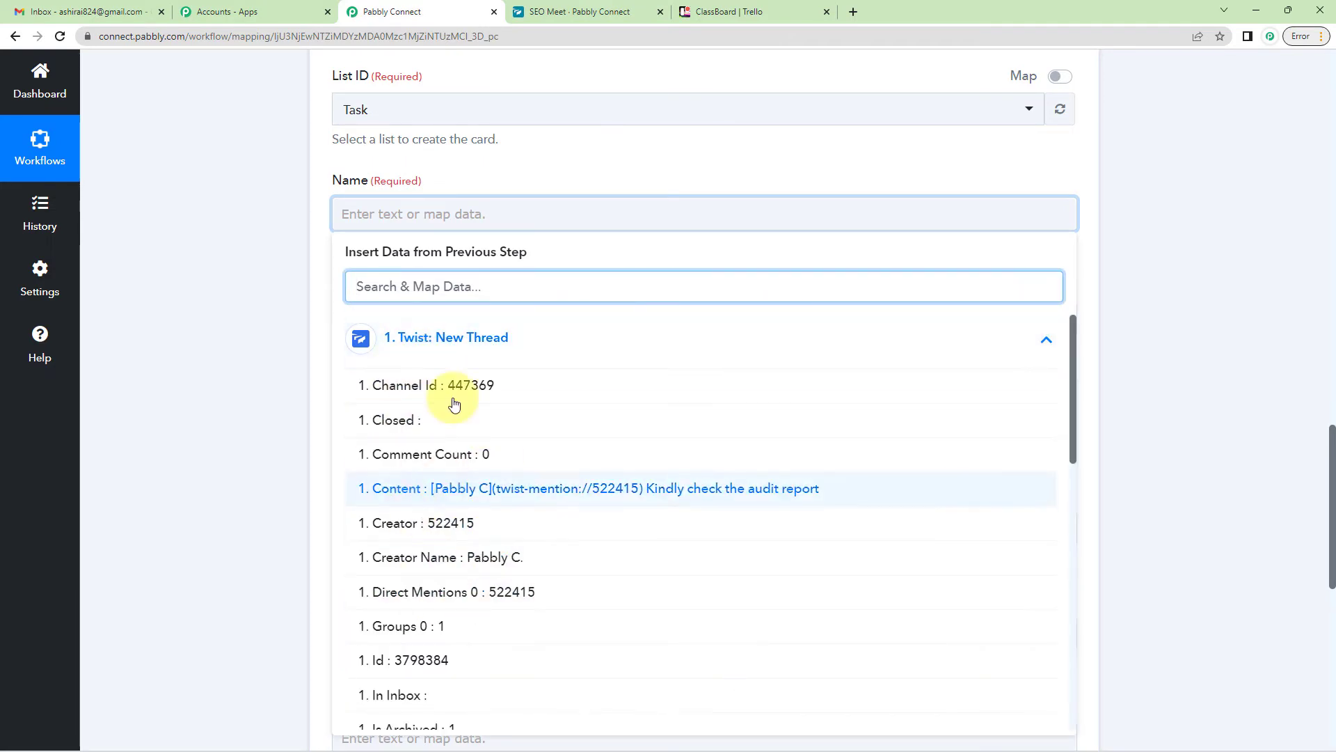
{"action": "left_click", "coordinate": [441, 337]}
{"action": "left_click", "coordinate": [224, 512]}
Step: Review the Twist New Thread trigger's setup and its received response fields
{"action": "scroll", "coordinate": [225, 512], "scroll_direction": "up", "scroll_amount": 20}
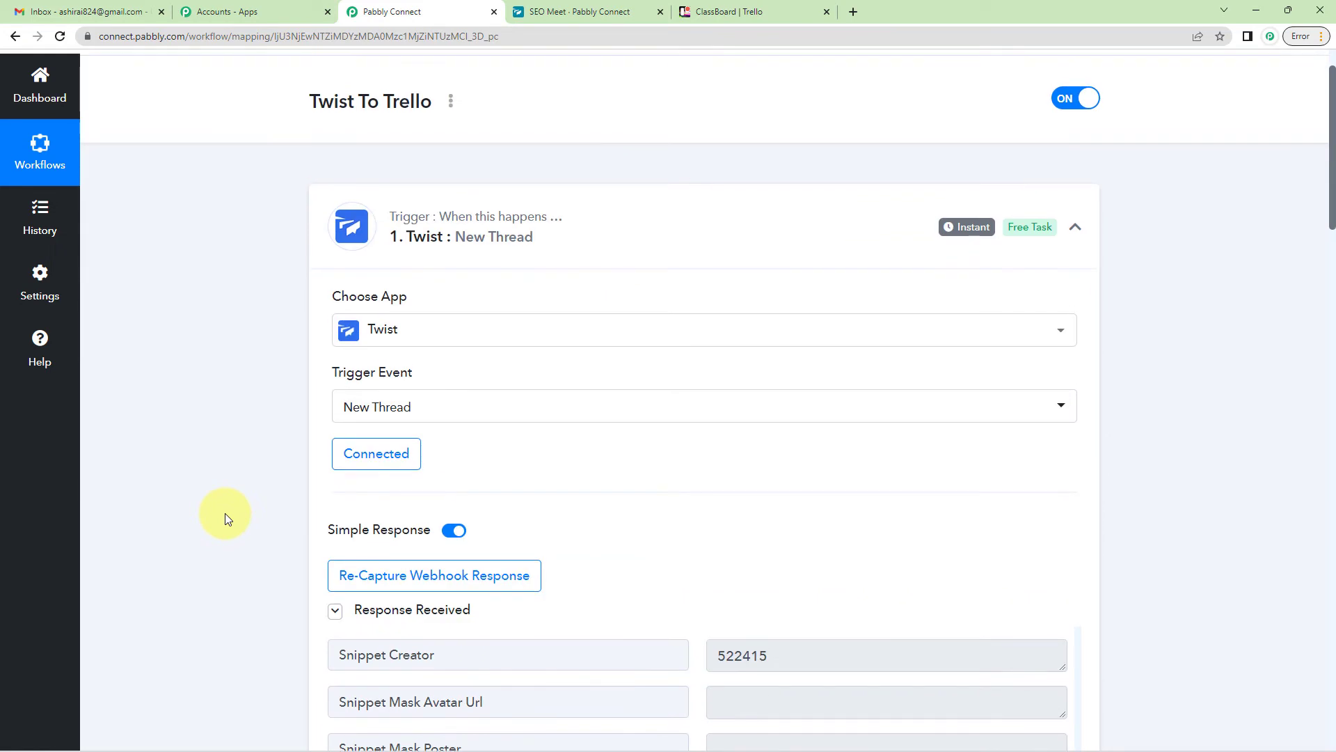
{"action": "scroll", "coordinate": [224, 435], "scroll_direction": "down", "scroll_amount": 1}
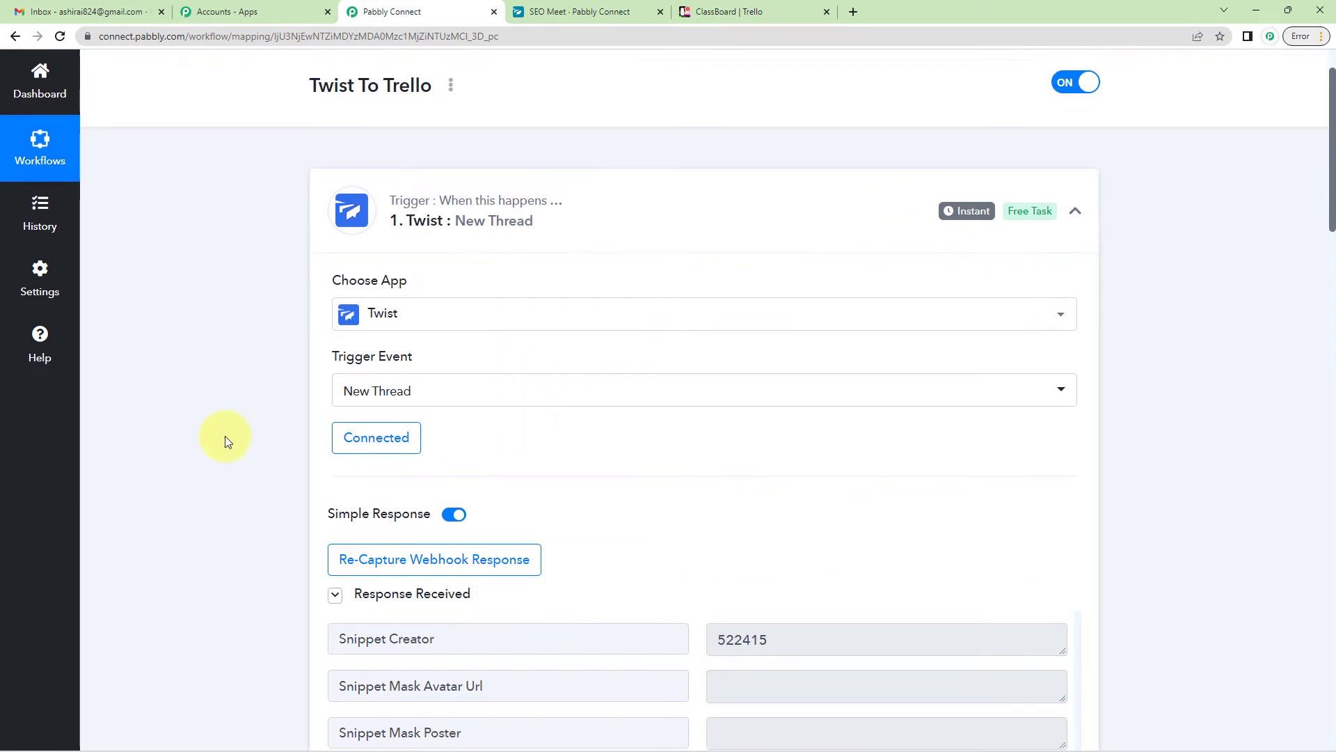
{"action": "scroll", "coordinate": [224, 441], "scroll_direction": "down", "scroll_amount": 3}
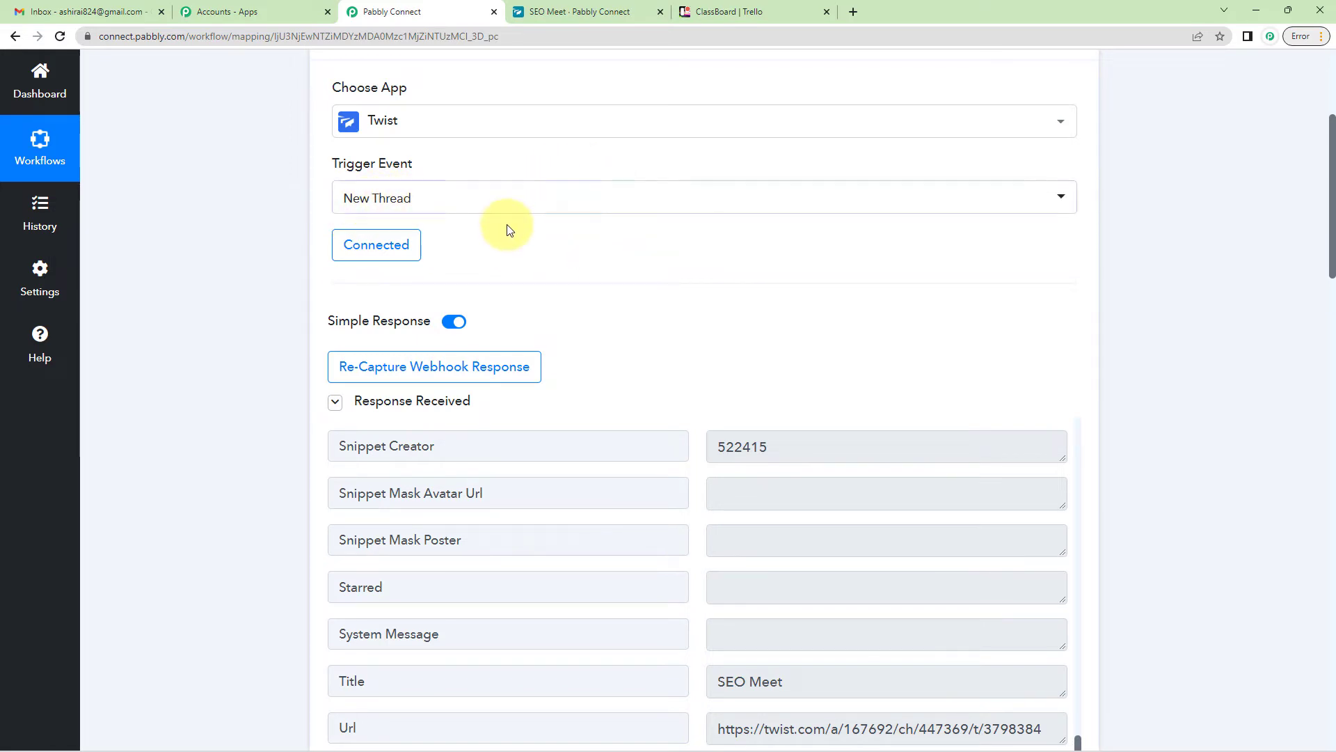
{"action": "scroll", "coordinate": [649, 302], "scroll_direction": "down", "scroll_amount": 2}
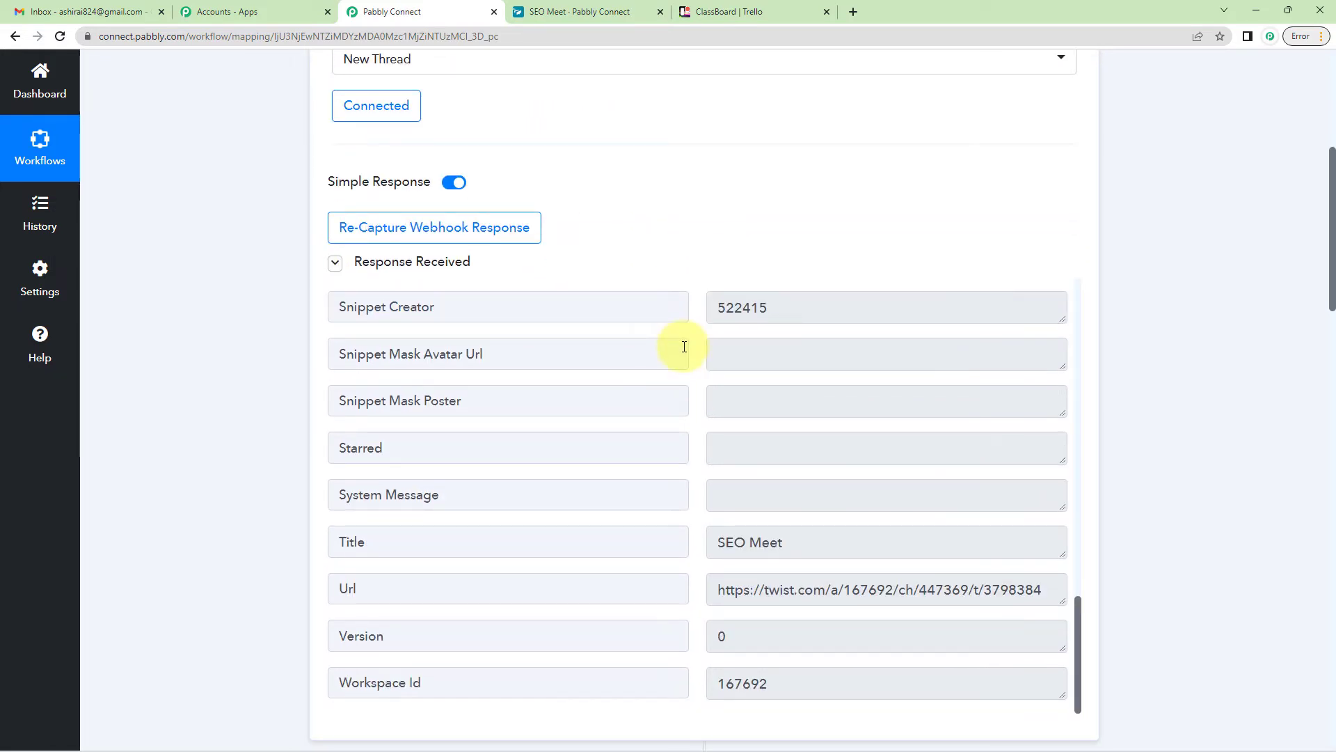
{"action": "scroll", "coordinate": [710, 278], "scroll_direction": "down", "scroll_amount": 2}
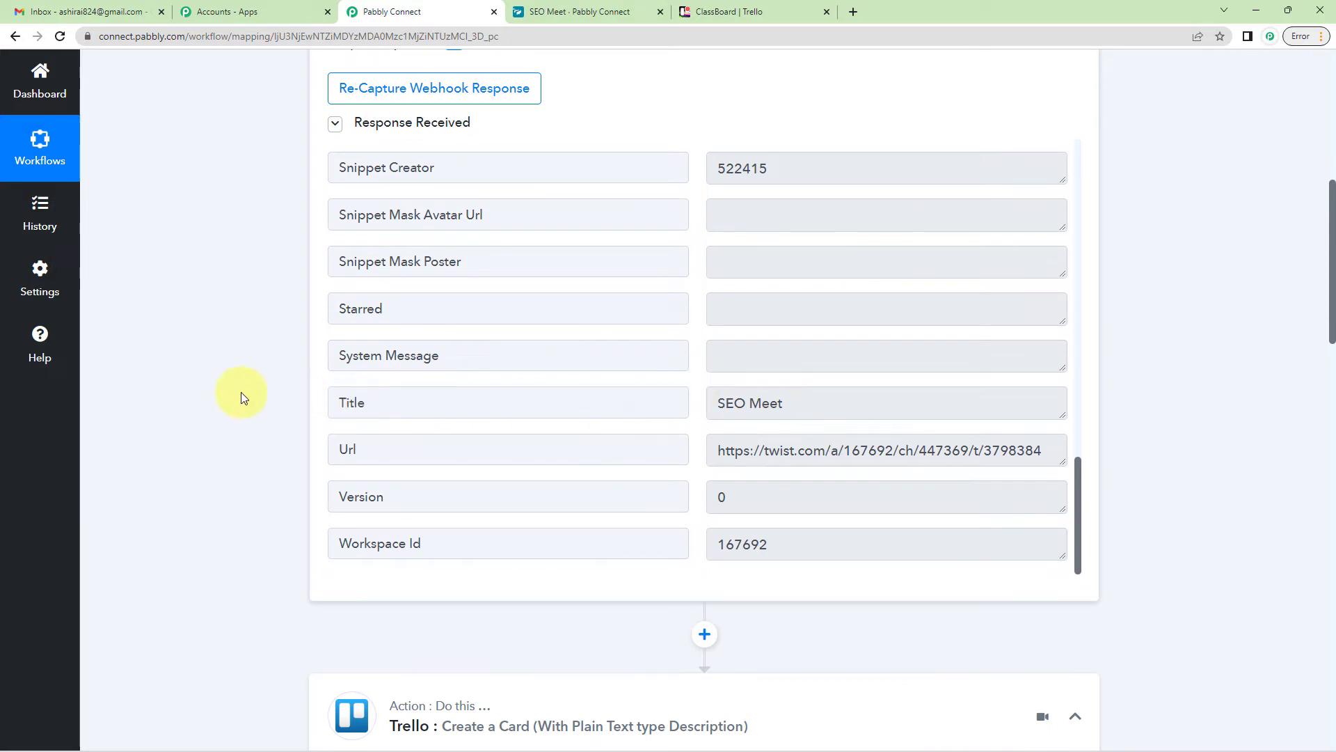
Step: Map the Title value from the Twist New Thread response into the Trello card's Name field
{"action": "scroll", "coordinate": [249, 425], "scroll_direction": "down", "scroll_amount": 12}
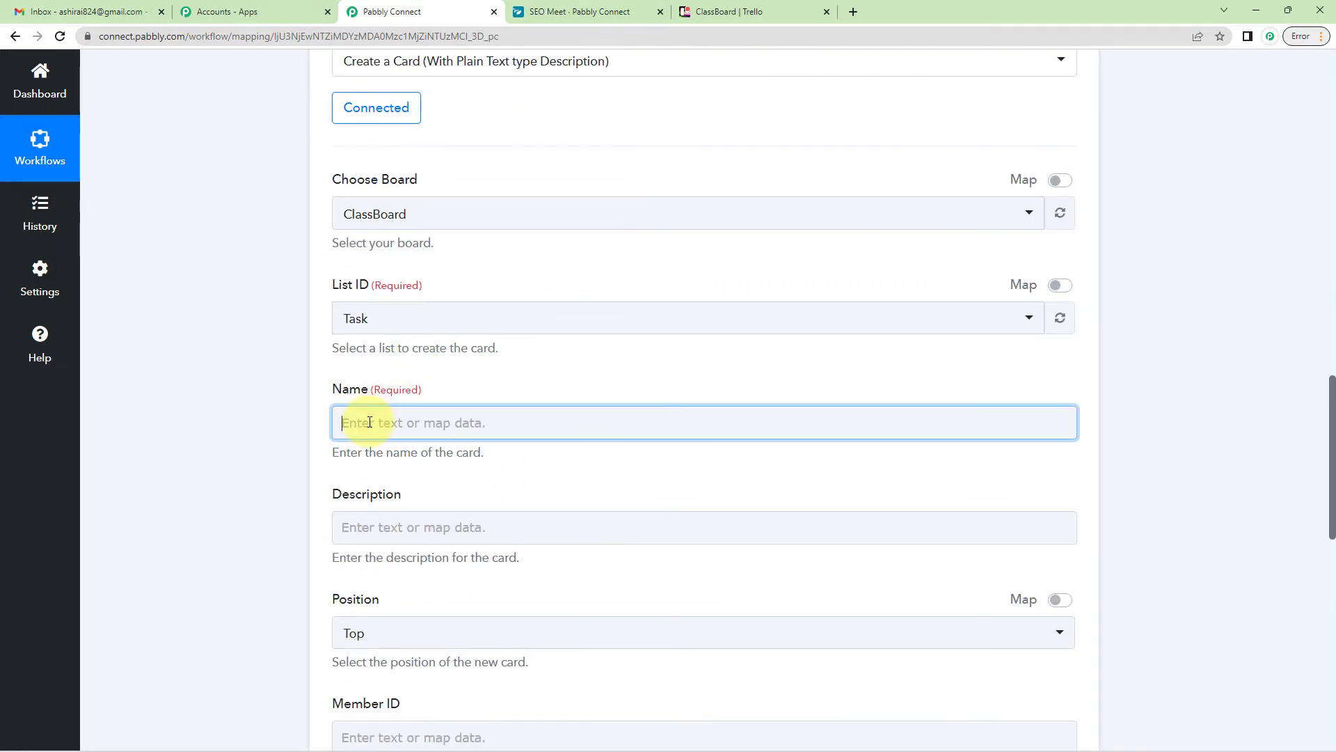
{"action": "left_click", "coordinate": [339, 422]}
{"action": "scroll", "coordinate": [362, 425], "scroll_direction": "down", "scroll_amount": 3}
{"action": "left_click", "coordinate": [447, 348]}
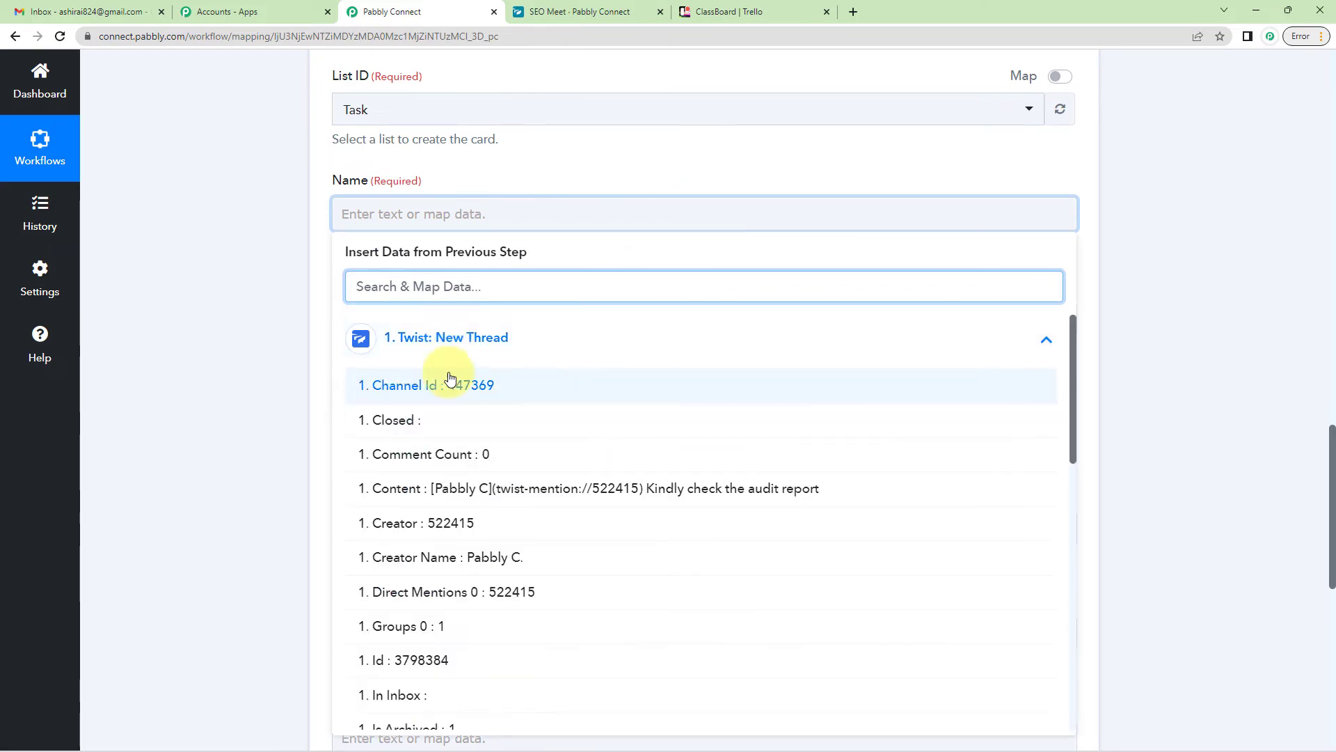
{"action": "type", "text": "se"}
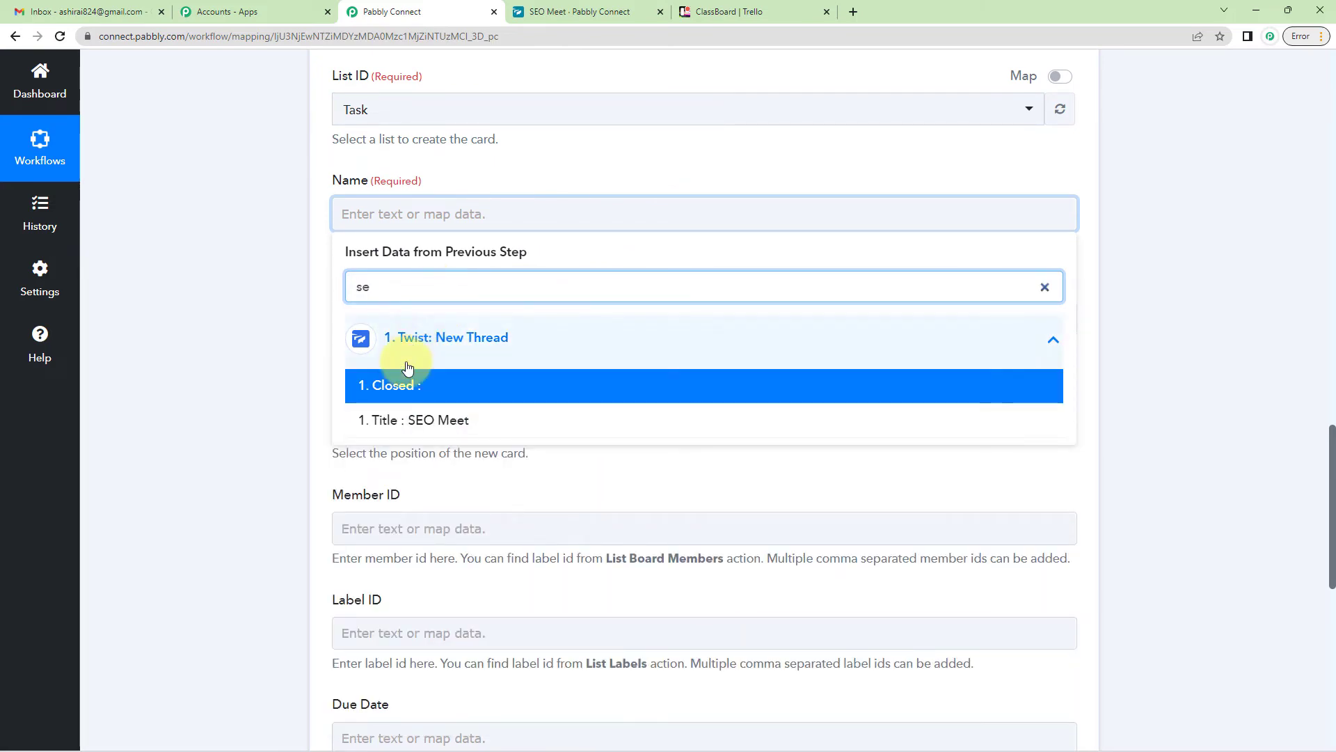
{"action": "left_click", "coordinate": [453, 426]}
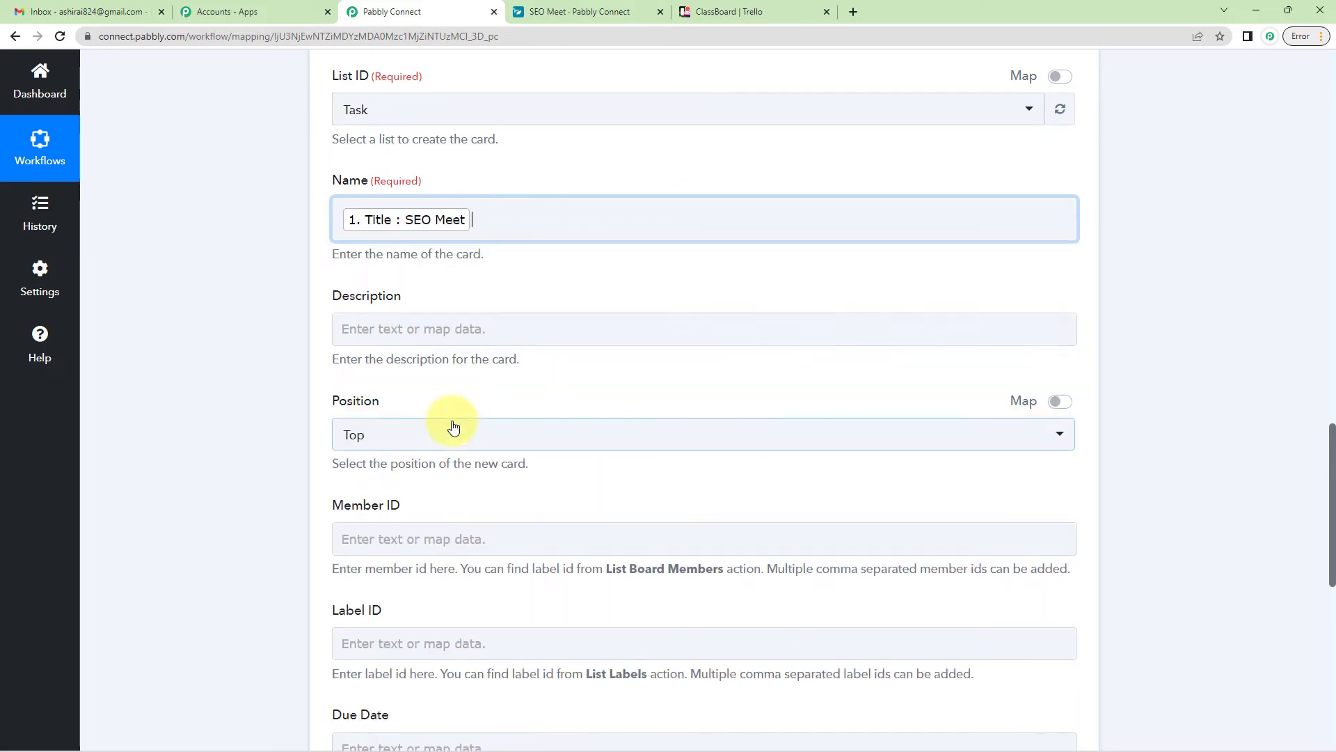
{"action": "left_click", "coordinate": [477, 218]}
{"action": "left_click", "coordinate": [477, 170]}
Step: Map the Snippet value from the Twist New Thread response into the card's Description field
{"action": "scroll", "coordinate": [393, 223], "scroll_direction": "down", "scroll_amount": 1}
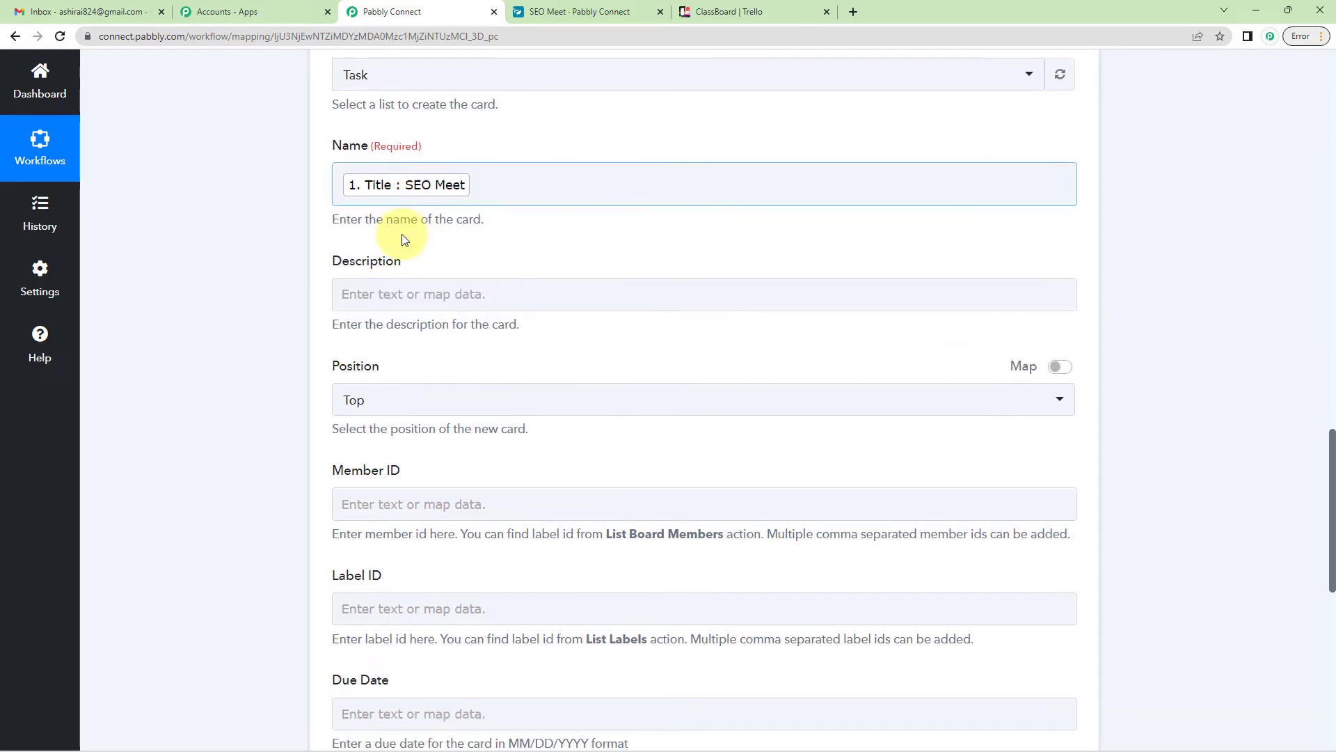
{"action": "left_click", "coordinate": [389, 260]}
{"action": "left_click", "coordinate": [421, 381]}
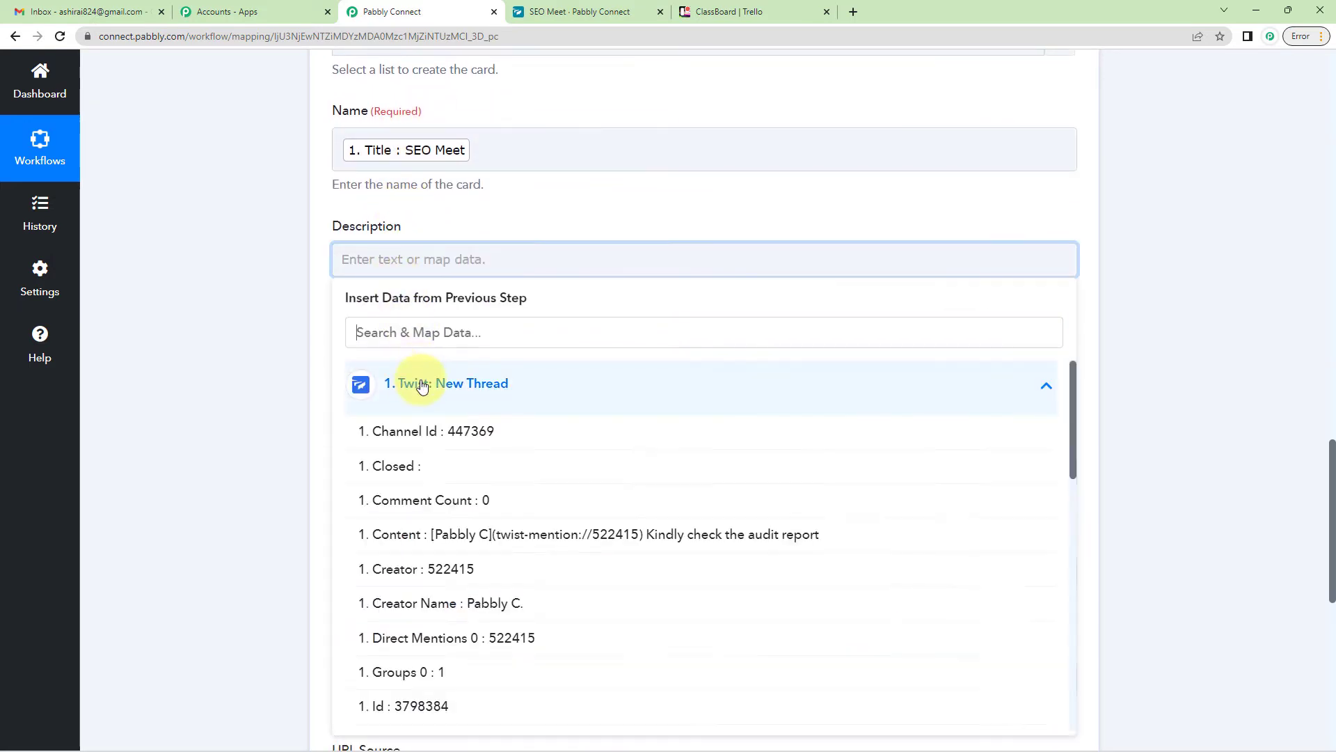
{"action": "left_click", "coordinate": [426, 341]}
{"action": "scroll", "coordinate": [379, 435], "scroll_direction": "down", "scroll_amount": 7}
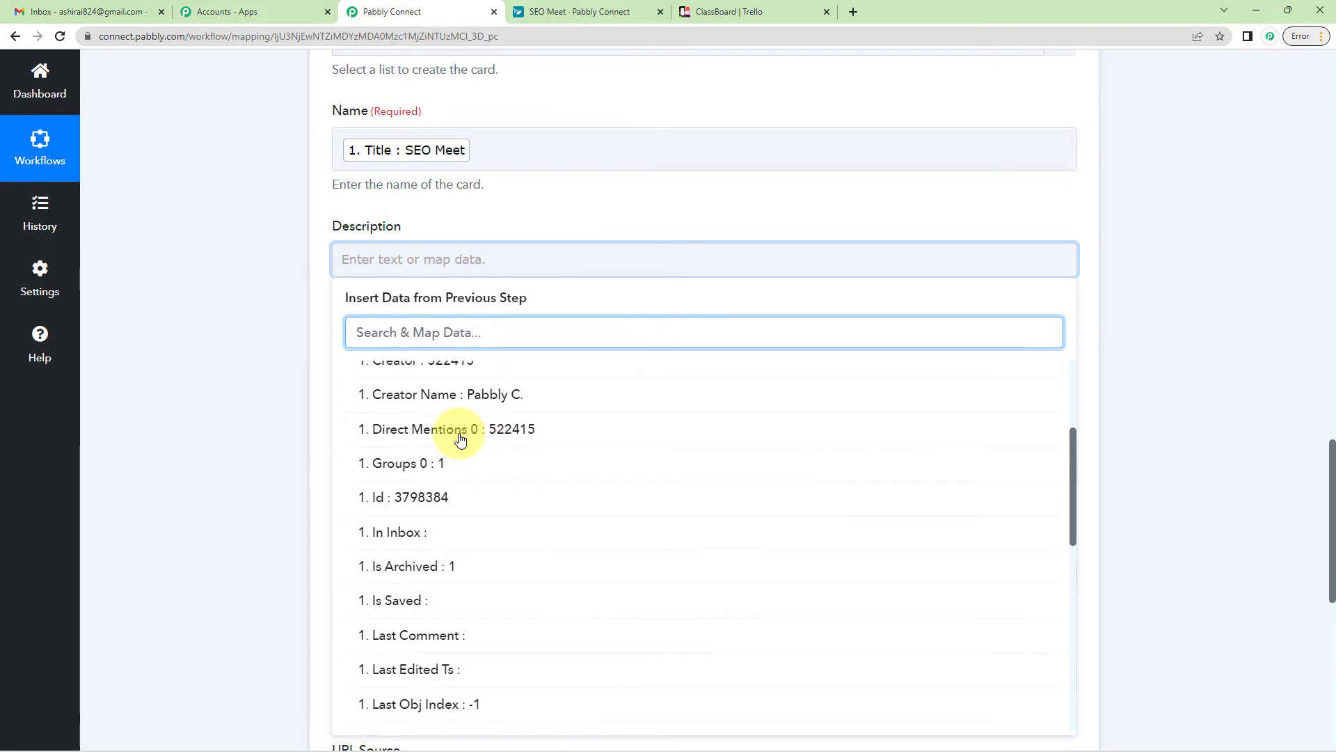
{"action": "scroll", "coordinate": [460, 438], "scroll_direction": "down", "scroll_amount": 3}
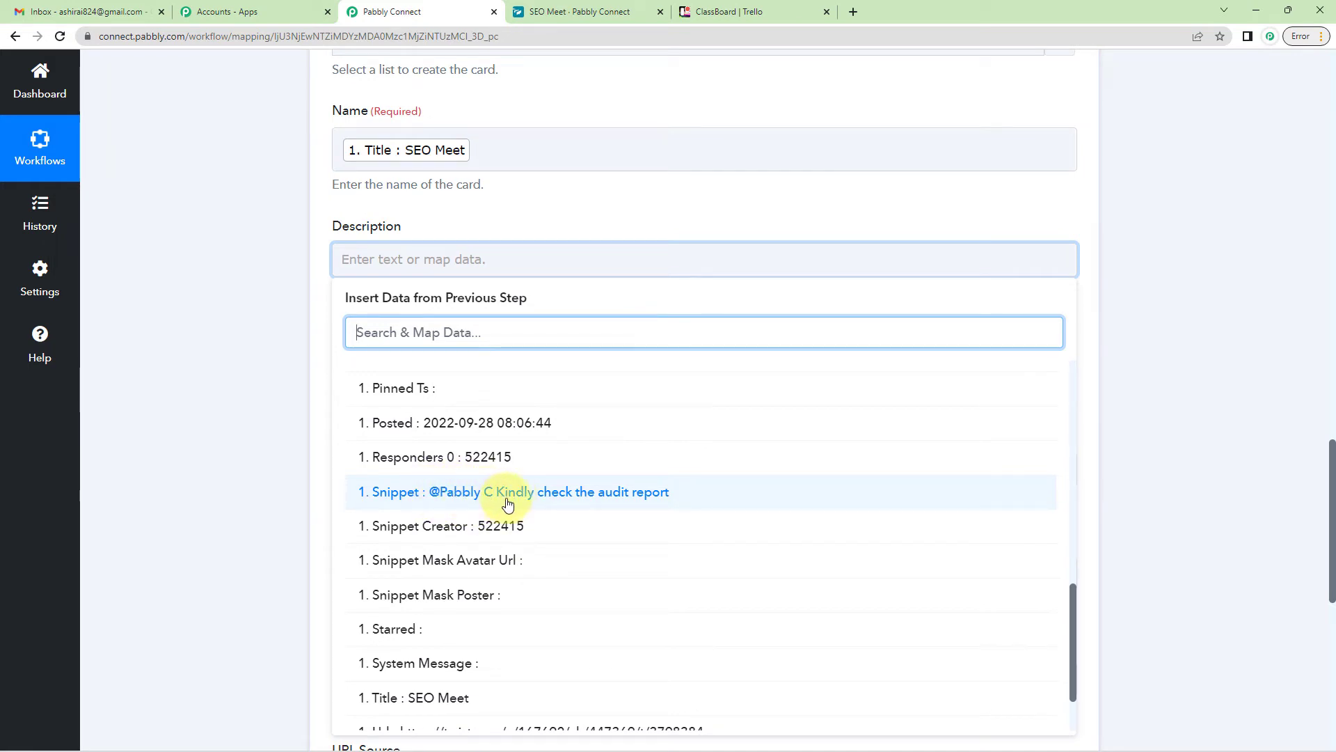
{"action": "left_click", "coordinate": [632, 494]}
{"action": "left_click", "coordinate": [320, 289]}
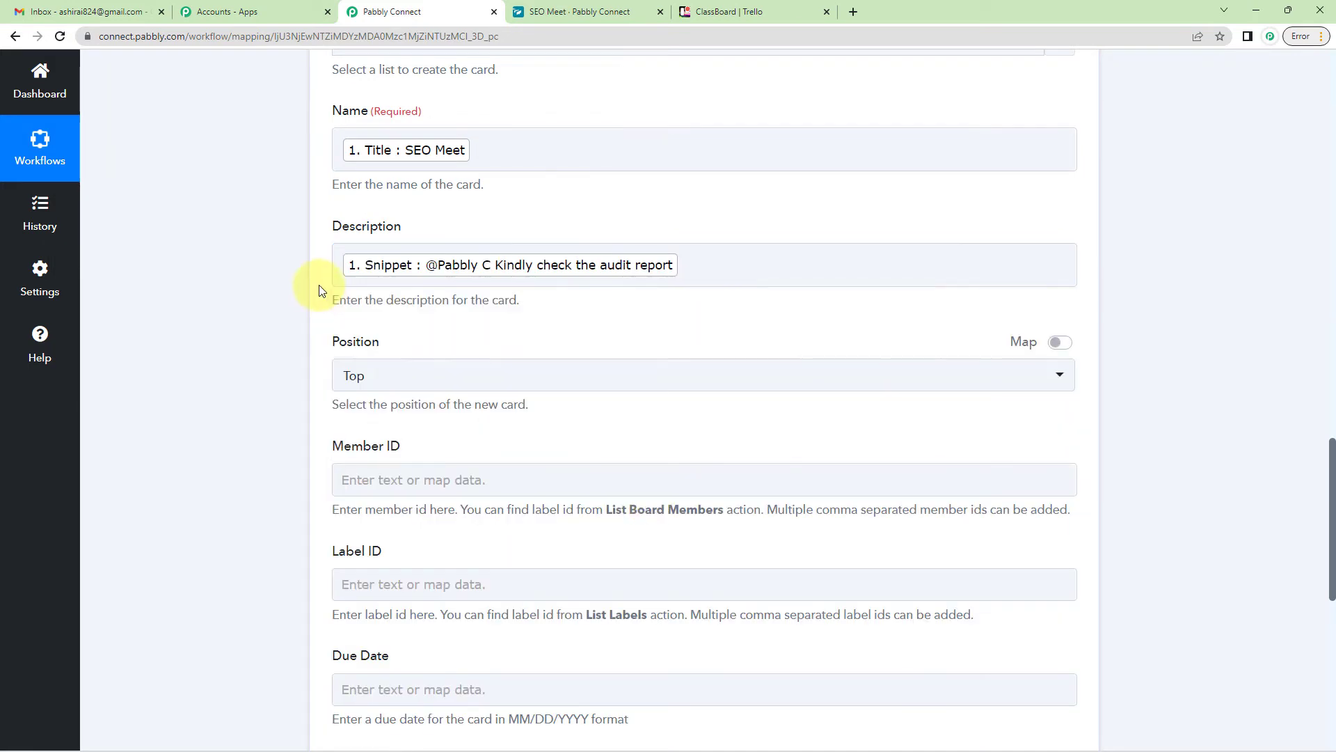
Step: Check the Task list on ClassBoard in Trello and set the new card's Position to Top in Pabbly Connect
{"action": "scroll", "coordinate": [581, 230], "scroll_direction": "down", "scroll_amount": 3}
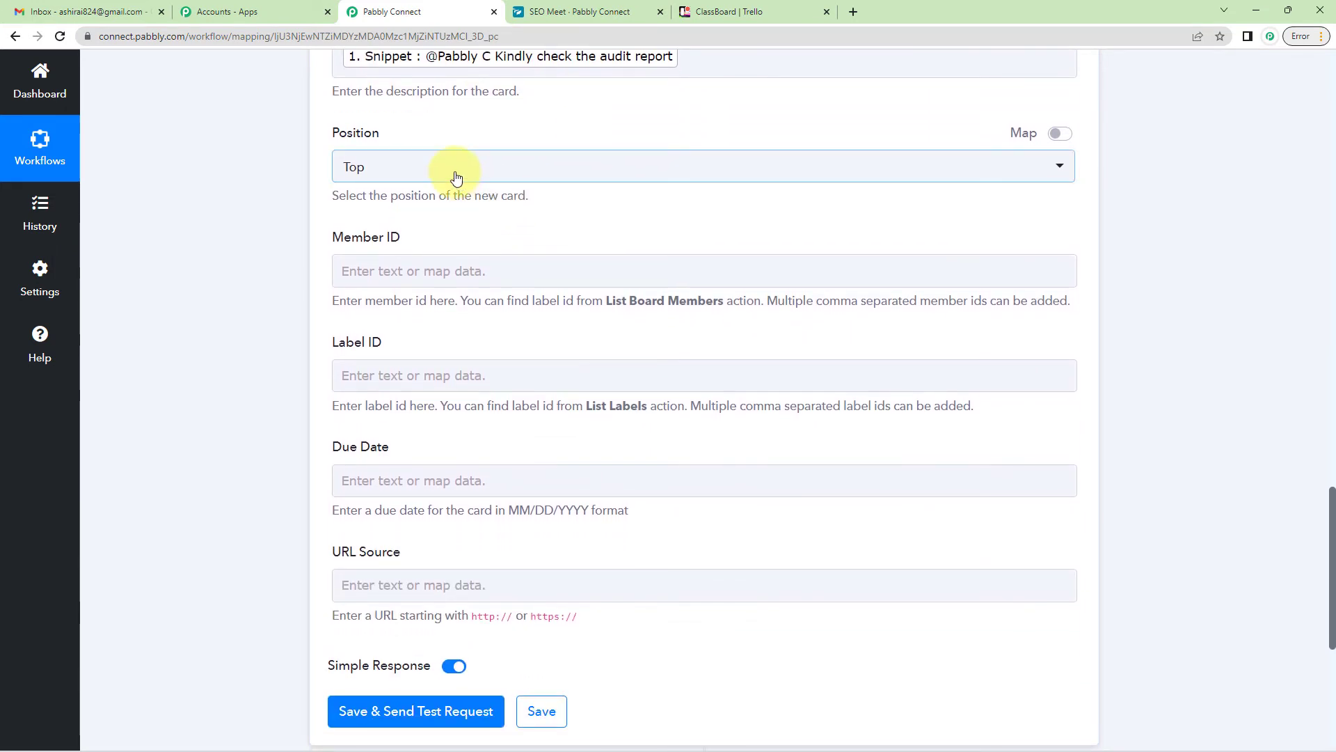
{"action": "left_click", "coordinate": [454, 173]}
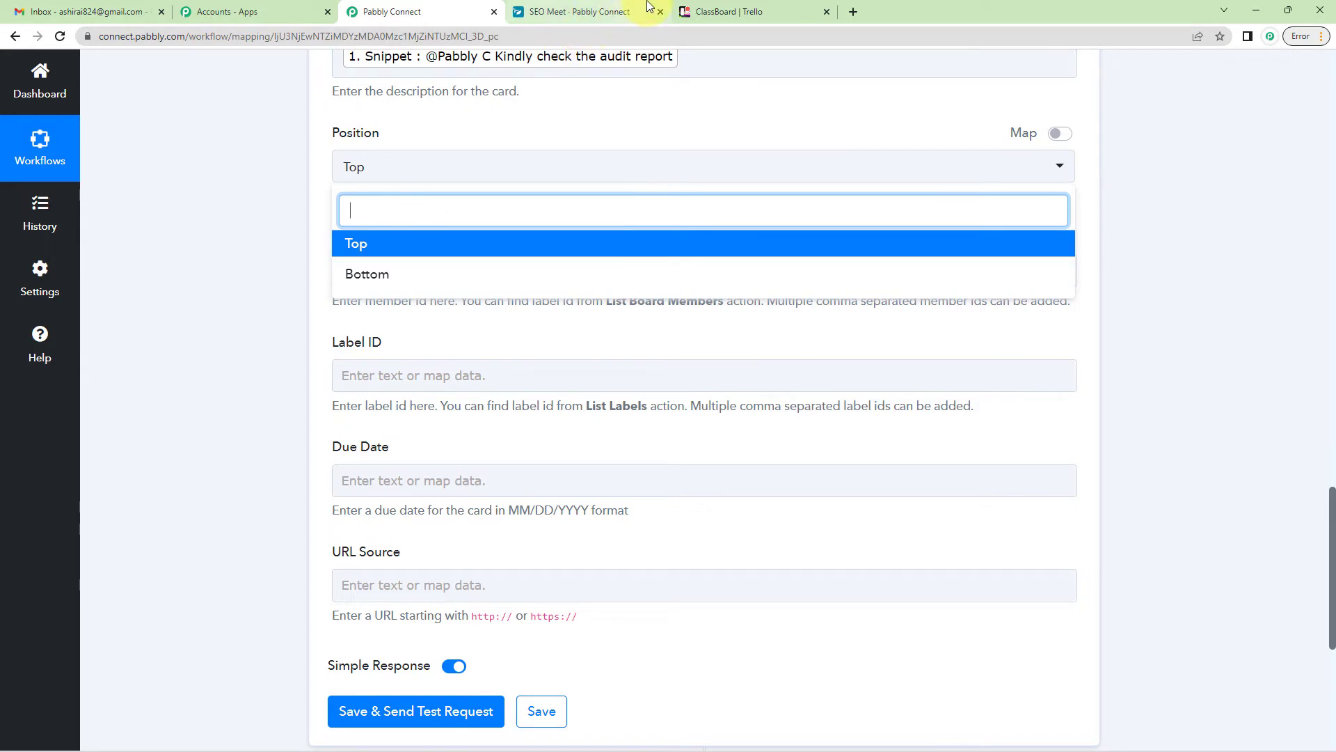
{"action": "left_click", "coordinate": [740, 10]}
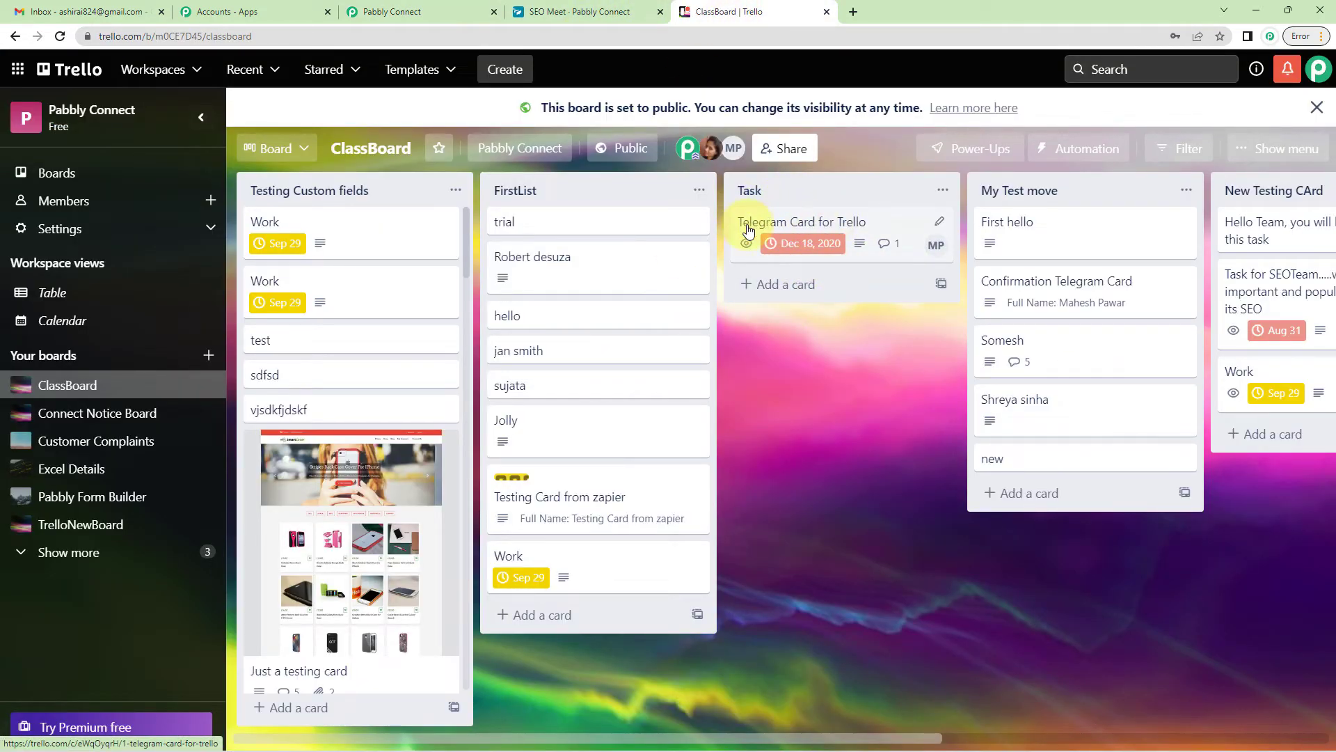
{"action": "left_click", "coordinate": [376, 12]}
{"action": "left_click", "coordinate": [361, 244]}
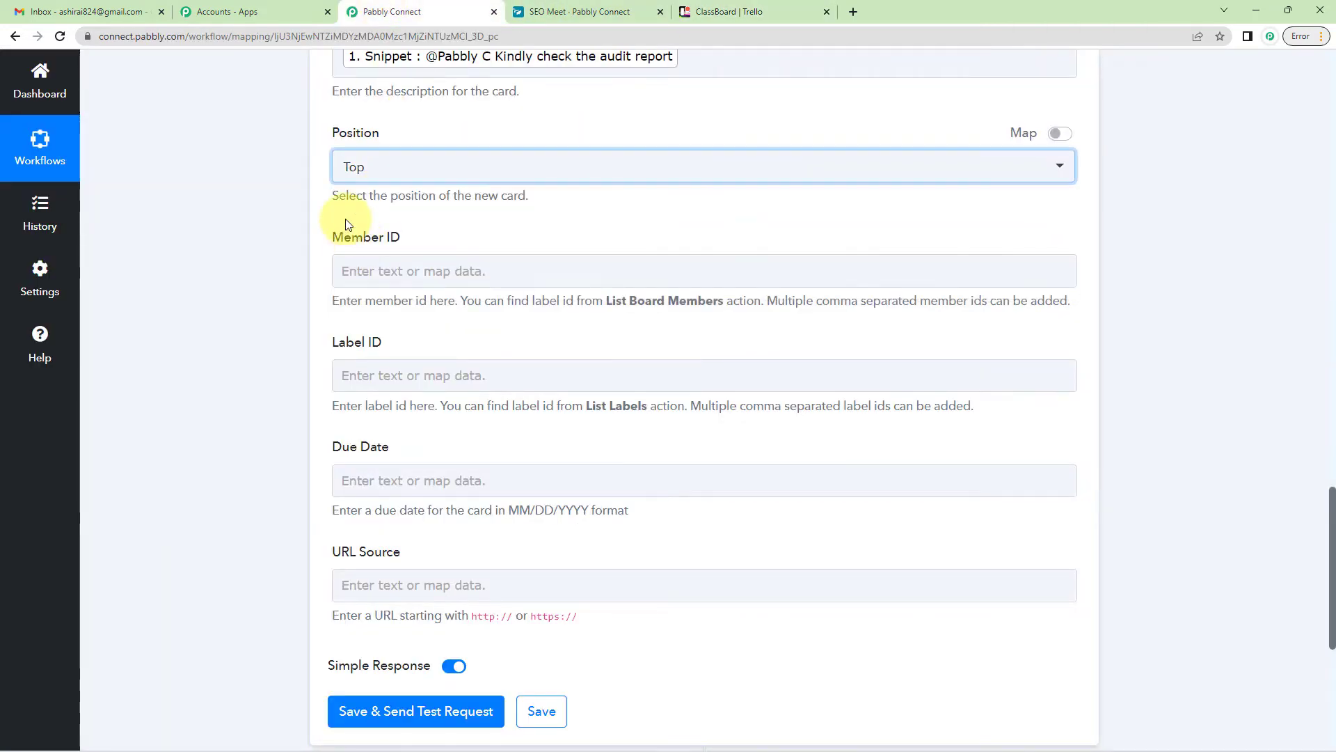
Step: Read the Member ID field's guidance on which Trello action supplies the member IDs
{"action": "scroll", "coordinate": [390, 191], "scroll_direction": "down", "scroll_amount": 1}
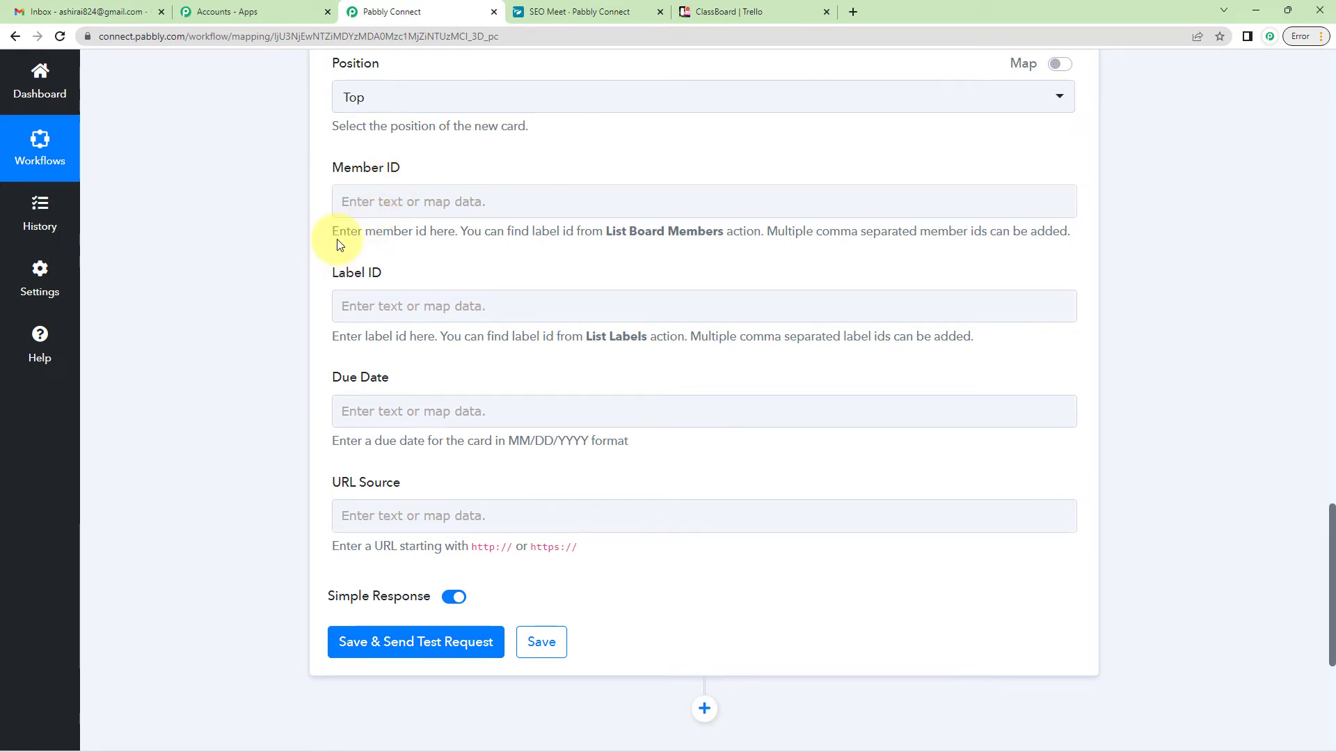
{"action": "scroll", "coordinate": [375, 182], "scroll_direction": "up", "scroll_amount": 1}
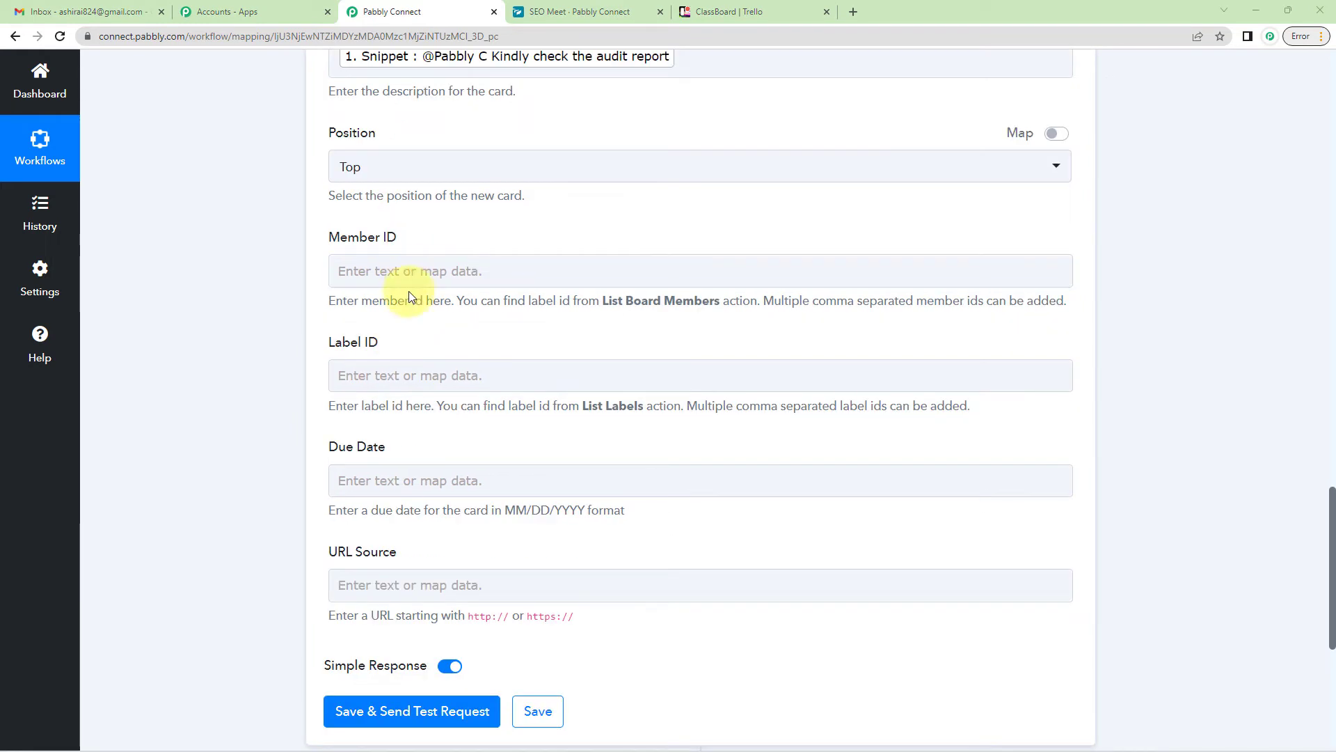
{"action": "left_click", "coordinate": [394, 270]}
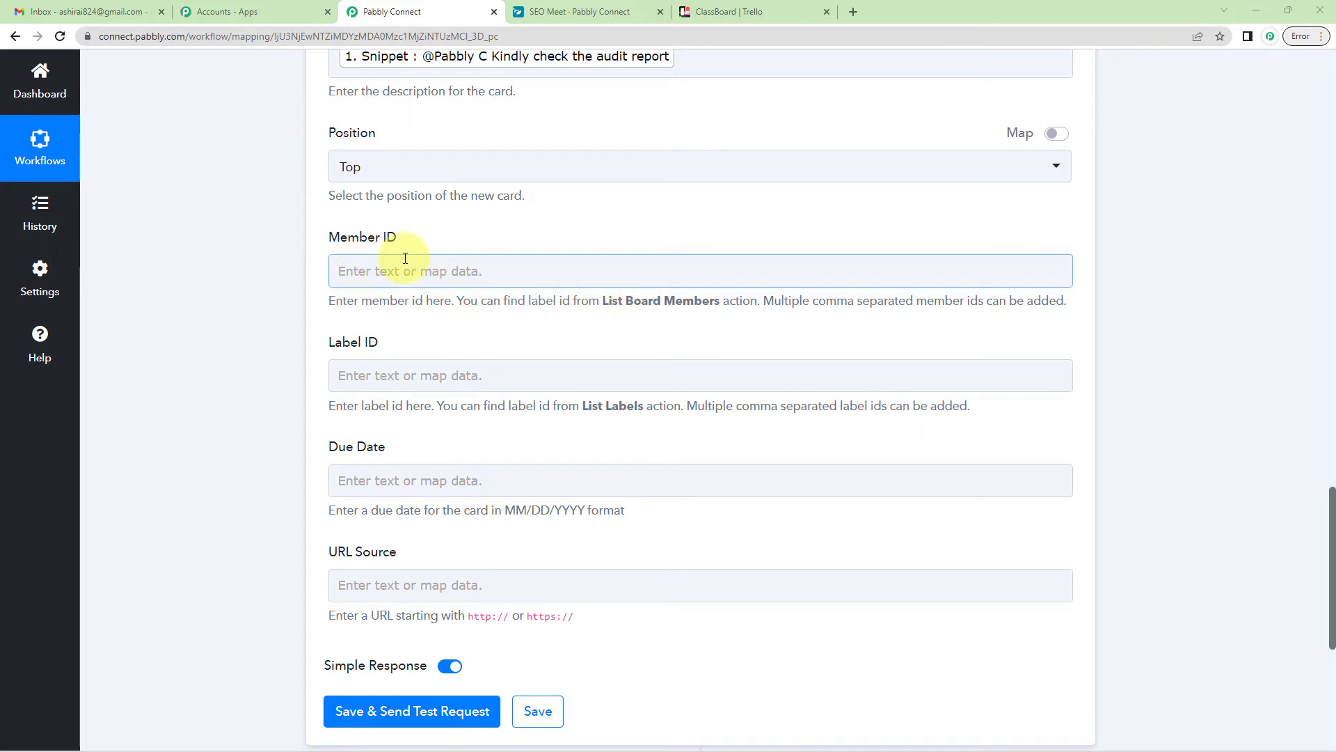
{"action": "left_click_drag", "start_coordinate": [604, 300], "coordinate": [697, 298]}
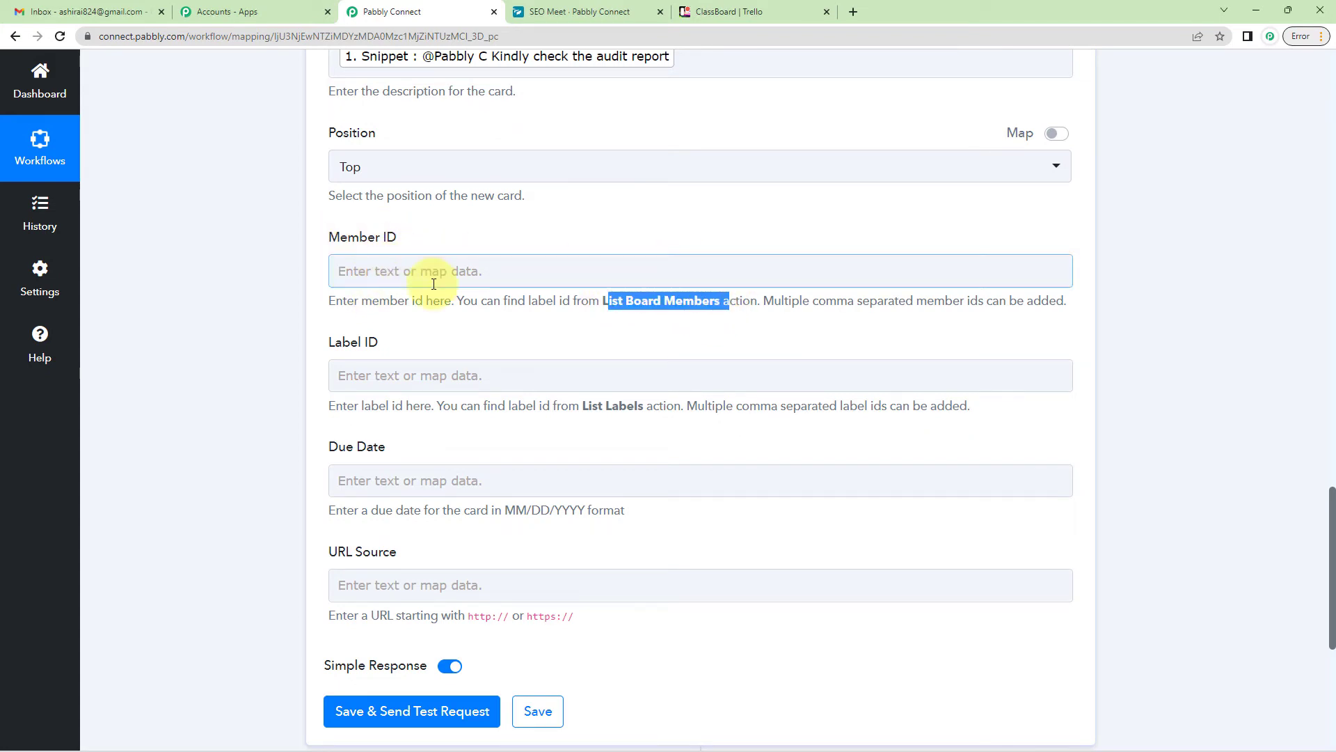
{"action": "left_click", "coordinate": [551, 316]}
{"action": "left_click_drag", "start_coordinate": [520, 301], "coordinate": [746, 302]}
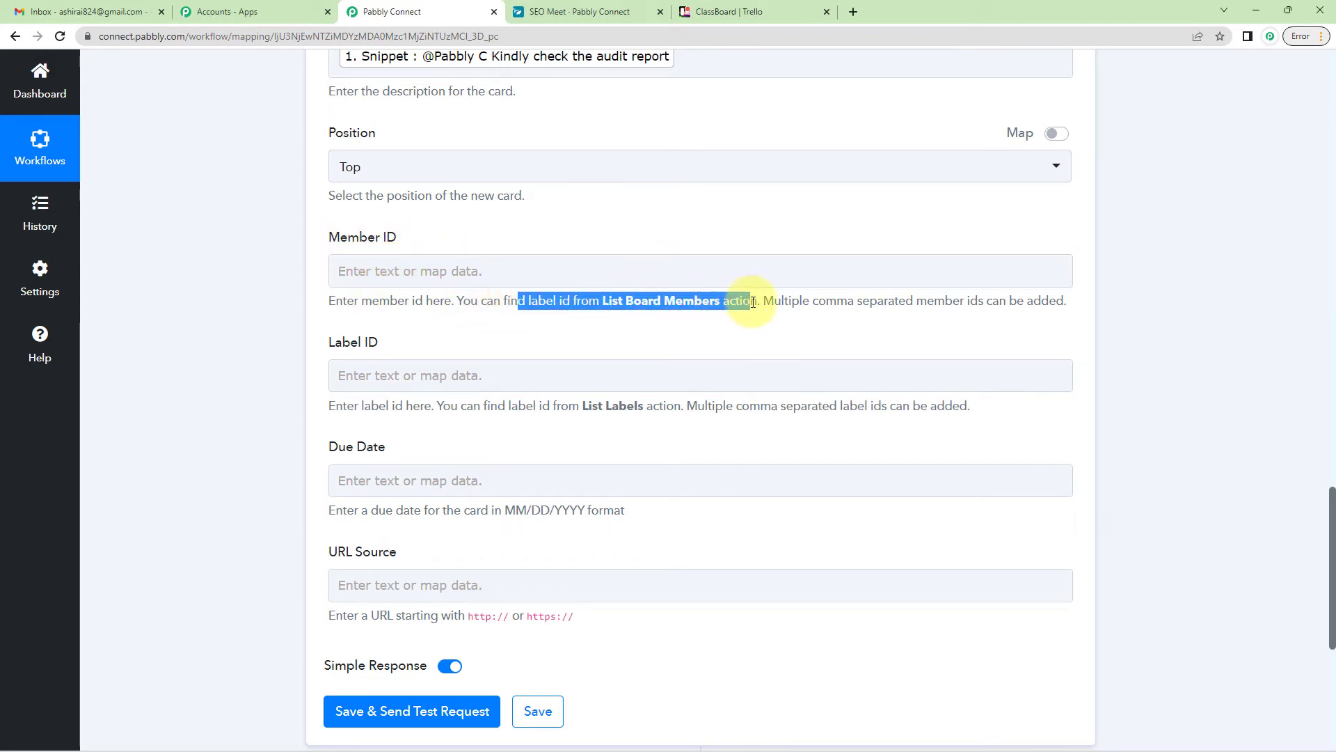
Step: Insert a new action step between the Twist trigger and the card action, with Trello as its app
{"action": "scroll", "coordinate": [731, 319], "scroll_direction": "up", "scroll_amount": 15}
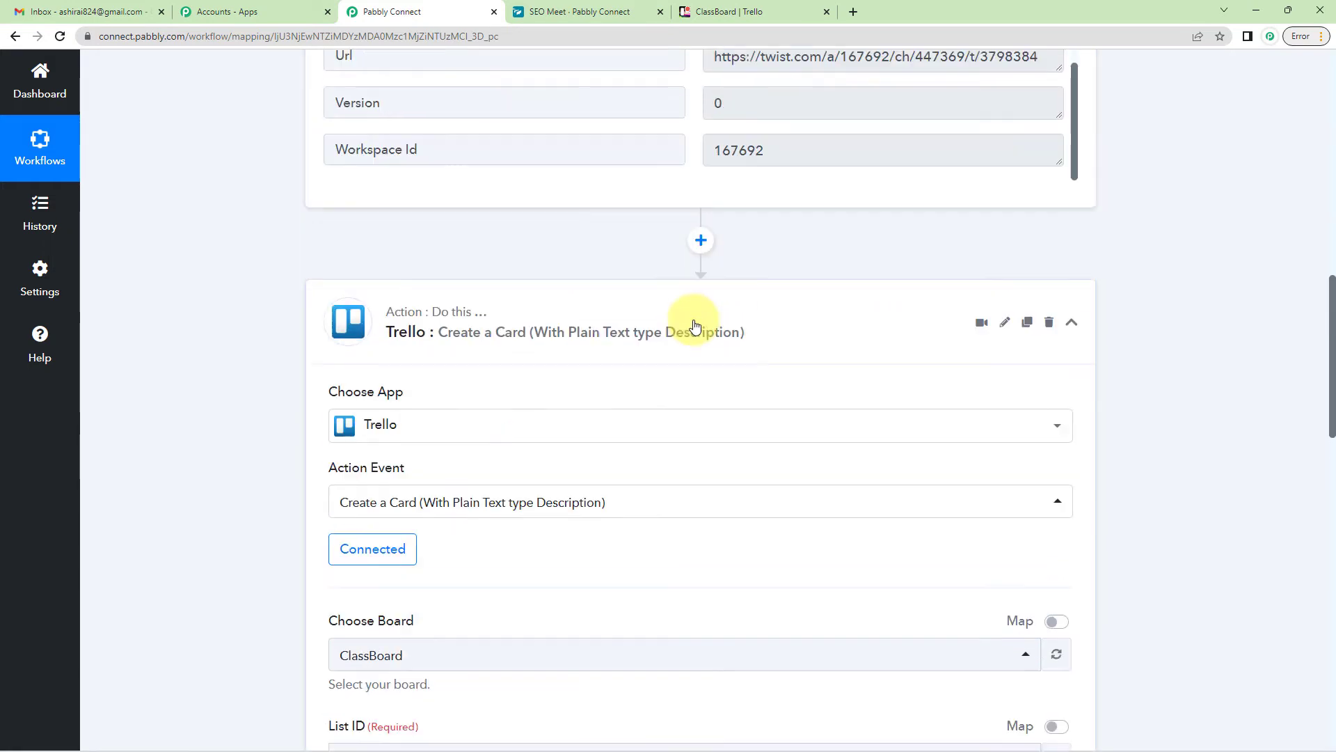
{"action": "left_click", "coordinate": [701, 287]}
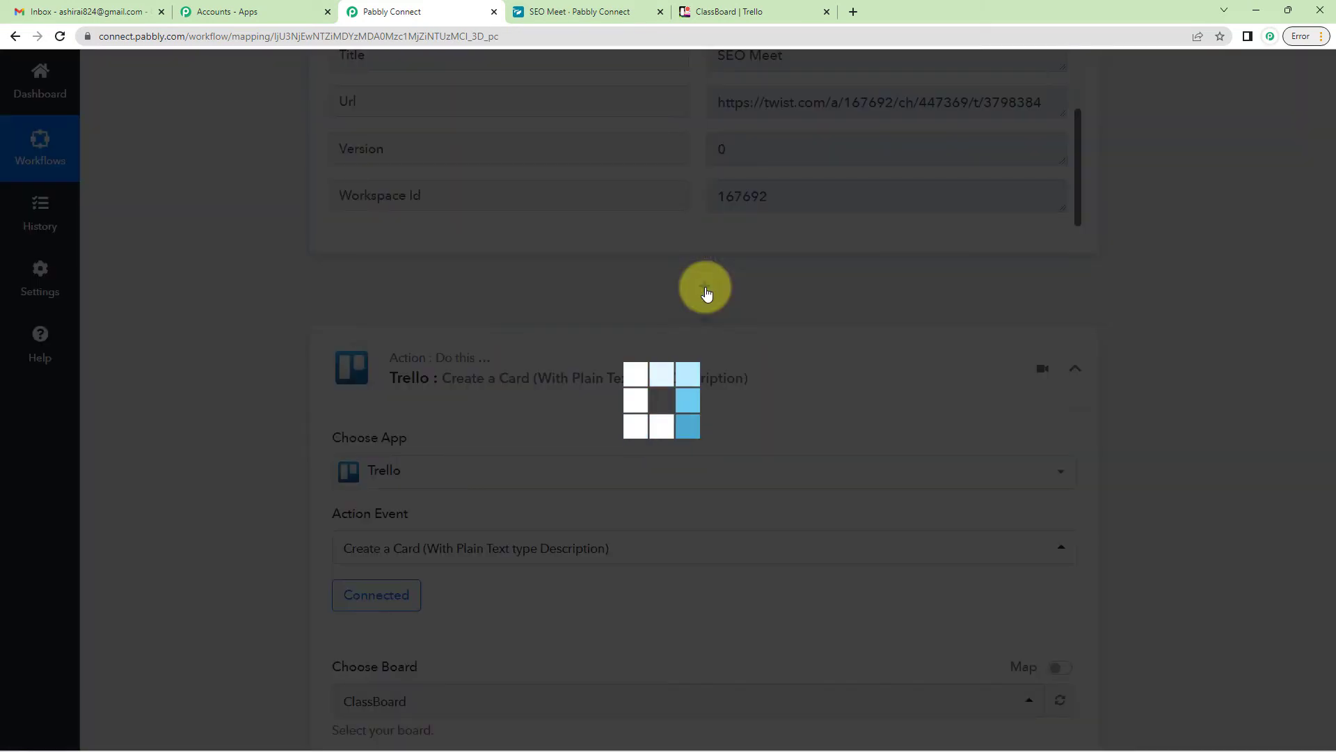
{"action": "left_click", "coordinate": [419, 471]}
{"action": "type", "text": "tre"}
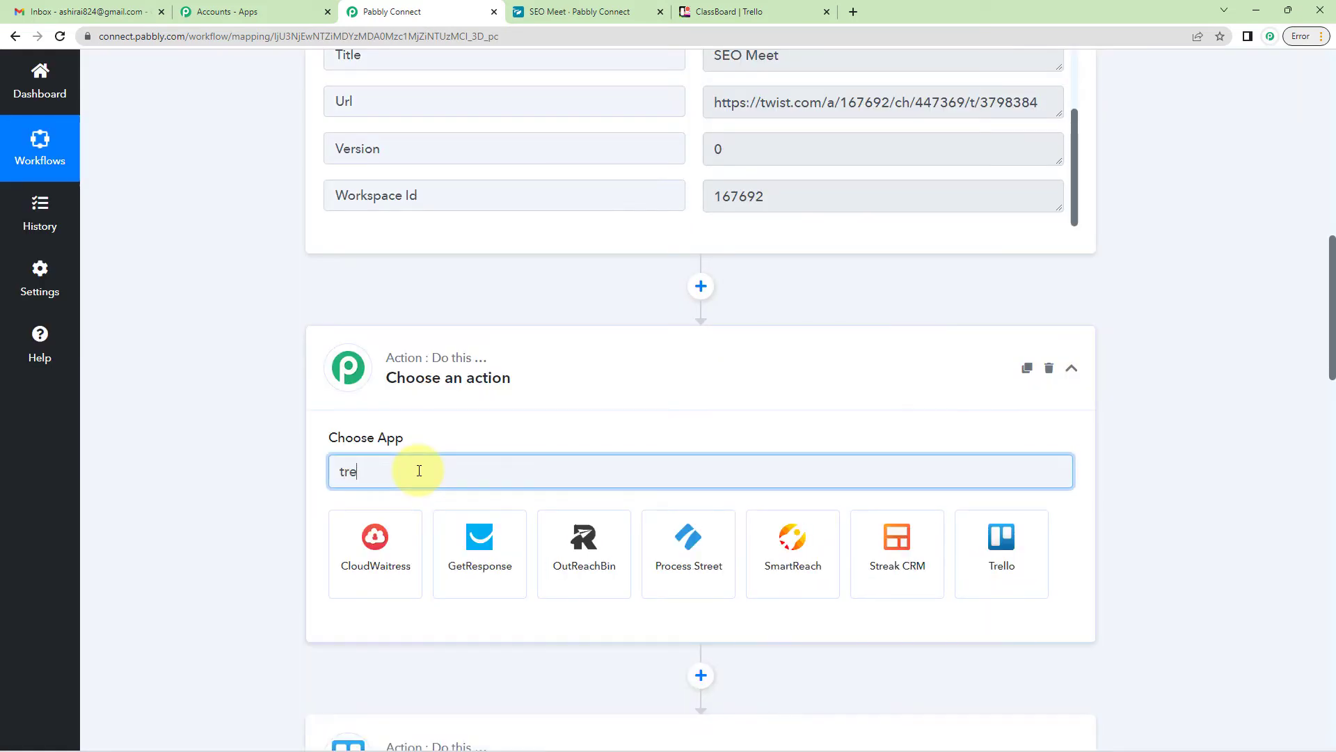
{"action": "type", "text": "l"}
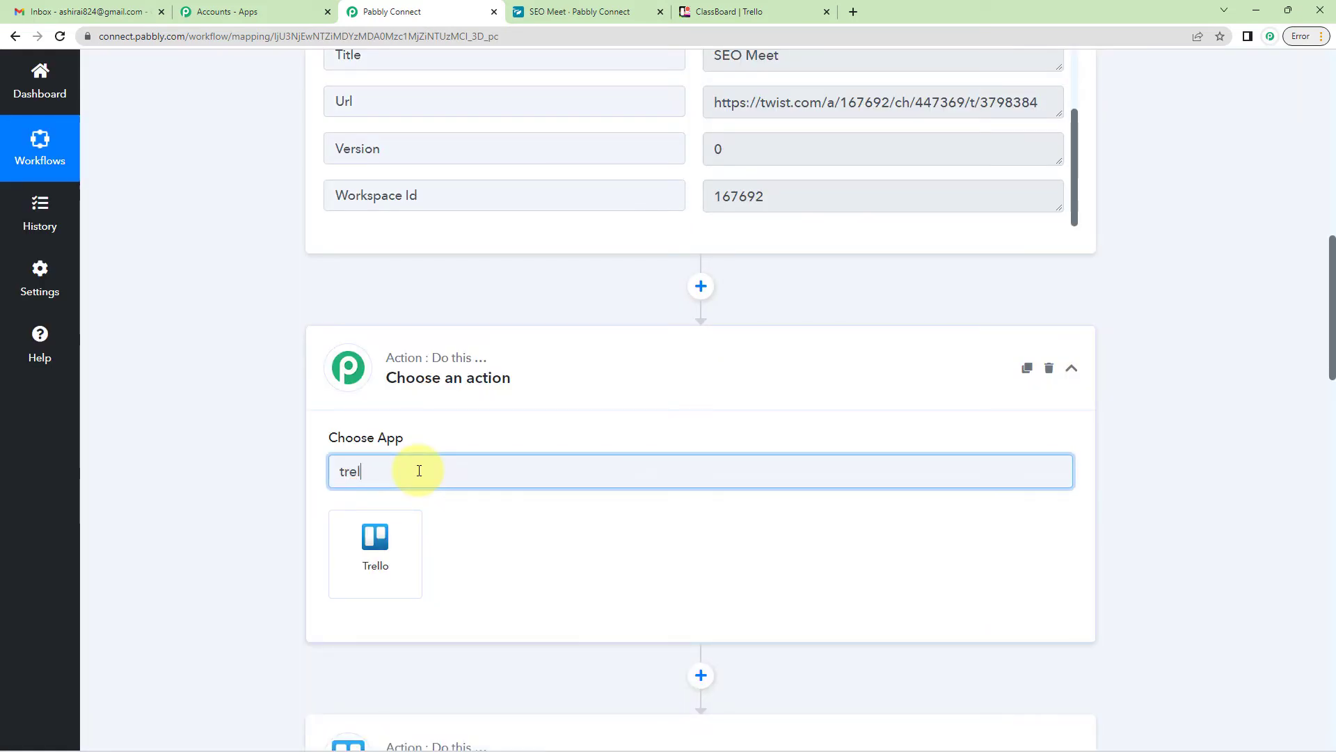
{"action": "left_click", "coordinate": [390, 536]}
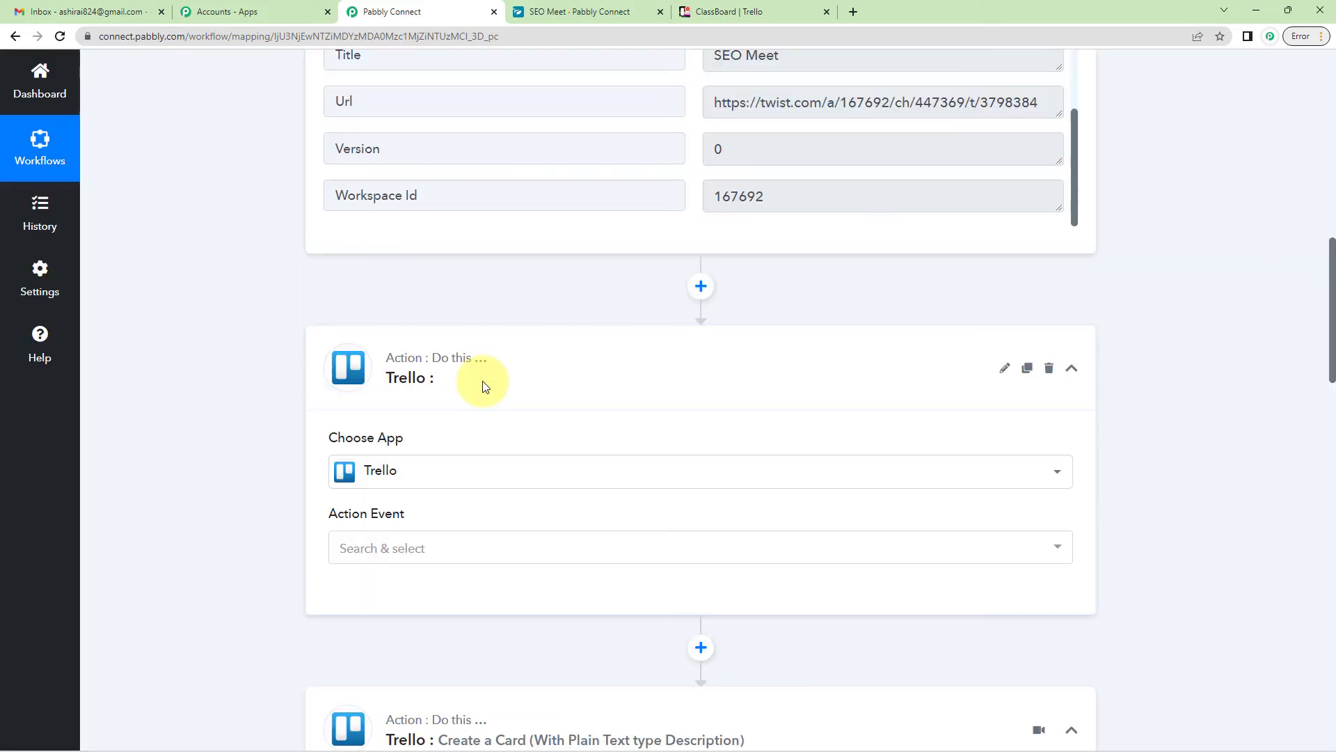
Step: Copy the action name List Board Members from the Member ID guidance and set it as the new Trello step's action event
{"action": "scroll", "coordinate": [482, 382], "scroll_direction": "down", "scroll_amount": 3}
{"action": "left_click", "coordinate": [431, 353]}
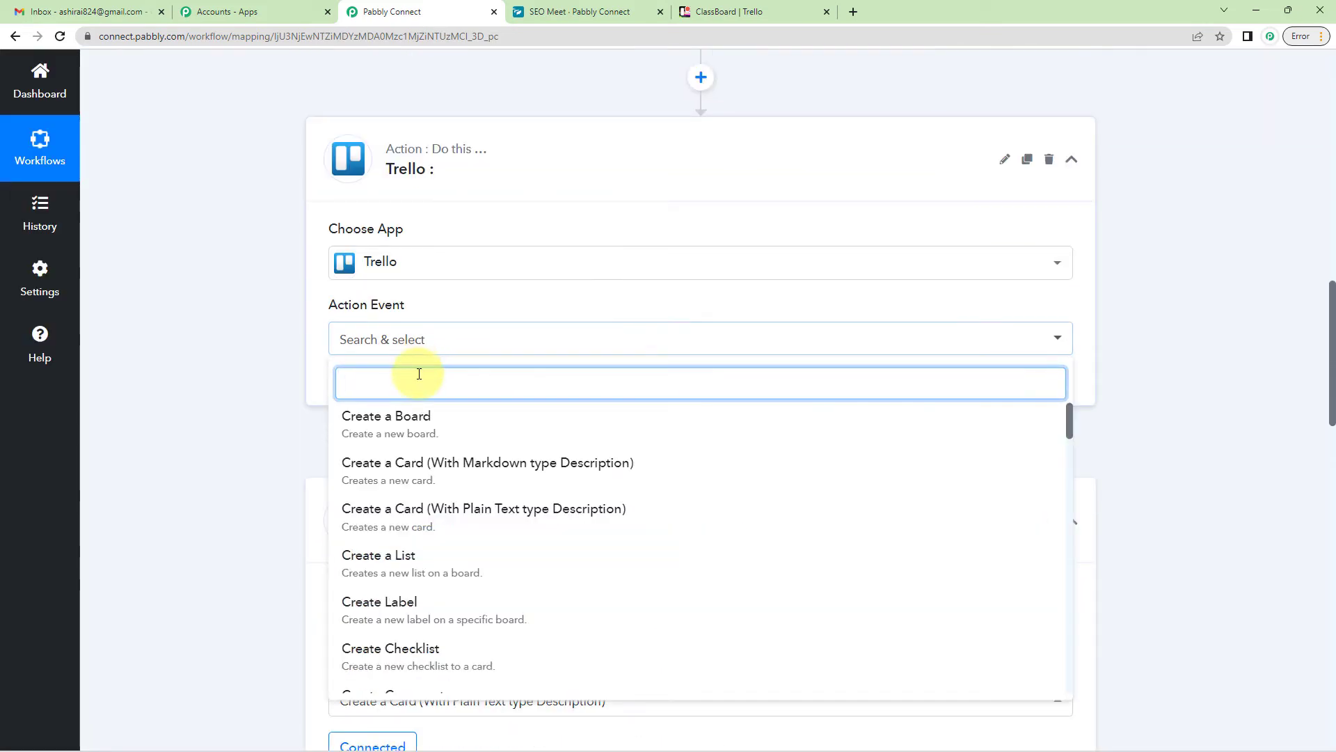
{"action": "scroll", "coordinate": [254, 424], "scroll_direction": "down", "scroll_amount": 10}
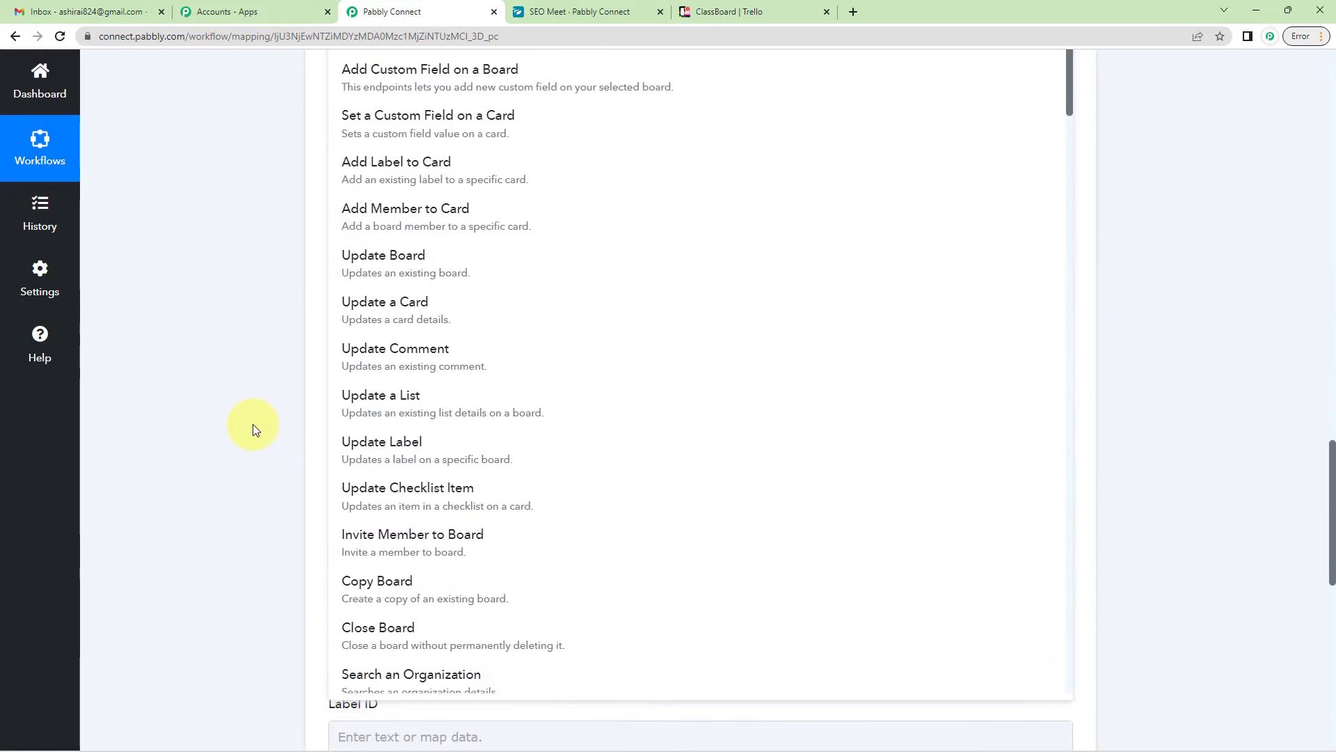
{"action": "left_click", "coordinate": [252, 424]}
{"action": "scroll", "coordinate": [253, 424], "scroll_direction": "down", "scroll_amount": 5}
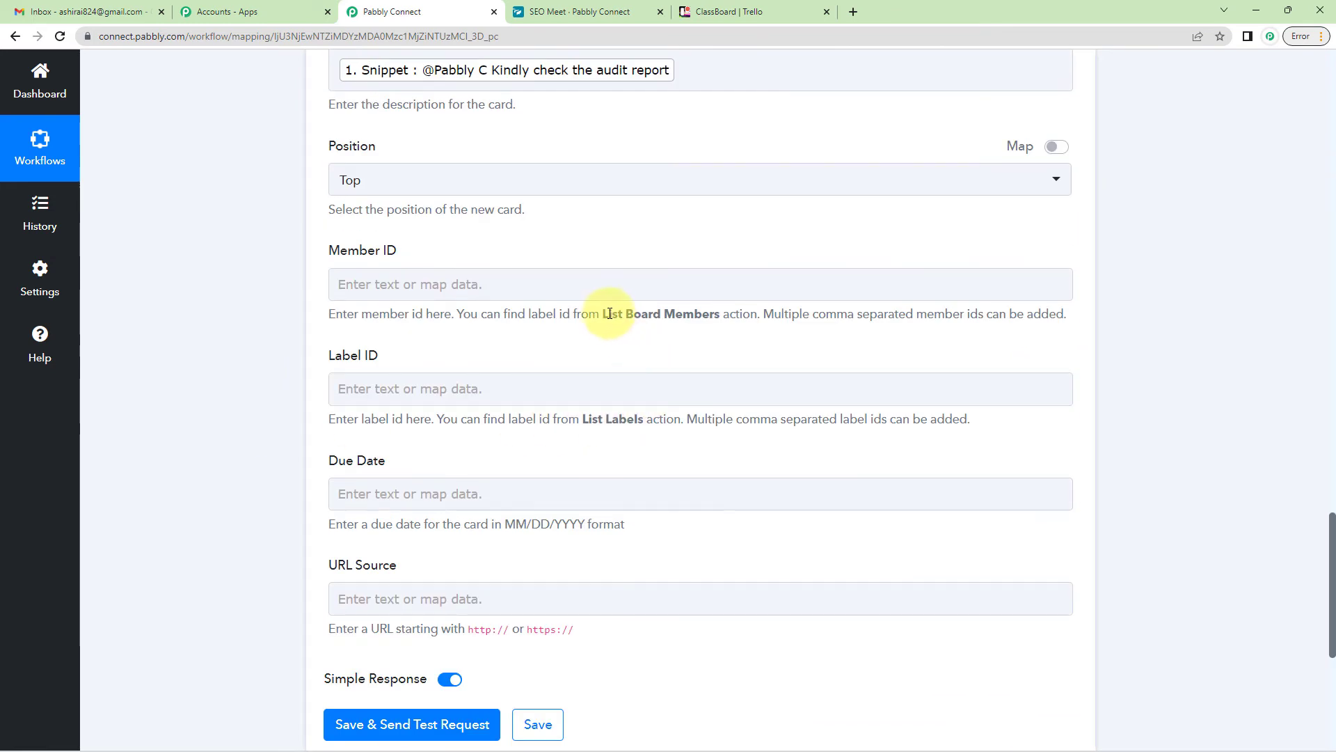
{"action": "left_click_drag", "start_coordinate": [603, 314], "coordinate": [703, 313]}
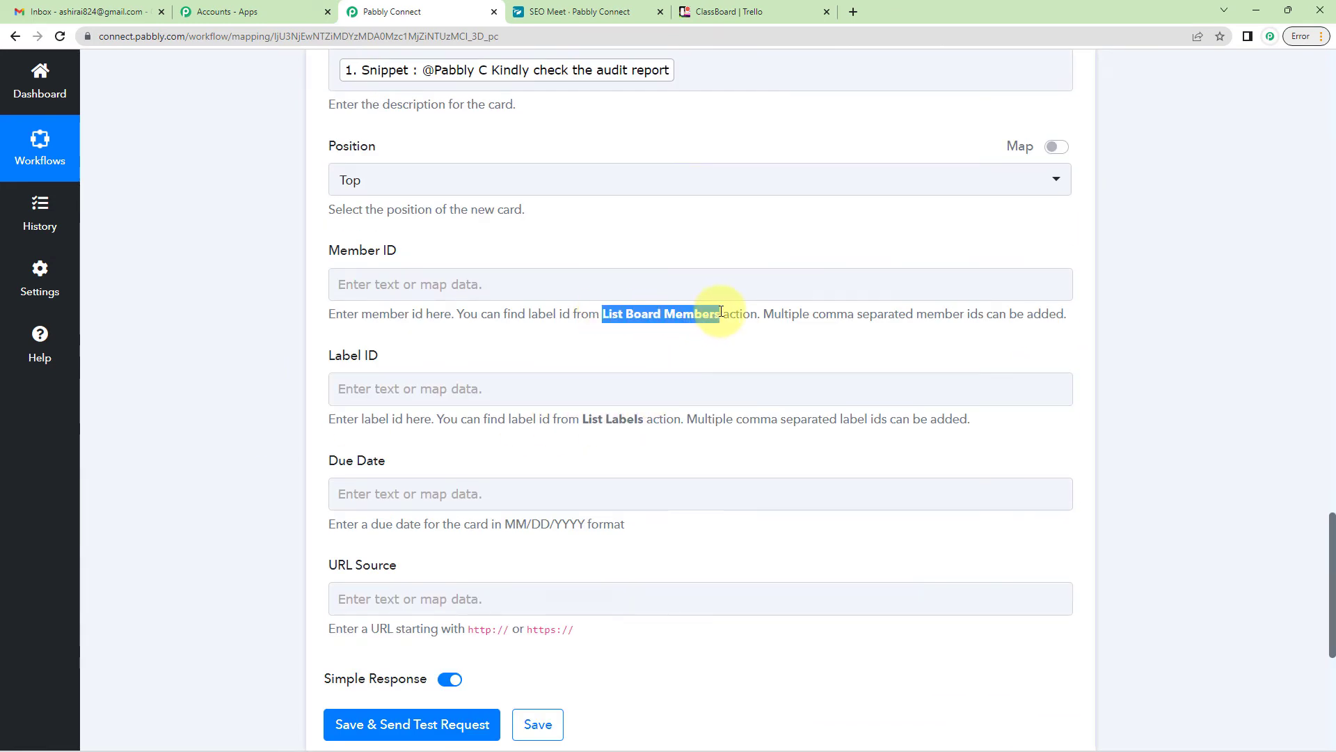
{"action": "scroll", "coordinate": [261, 341], "scroll_direction": "up", "scroll_amount": 13}
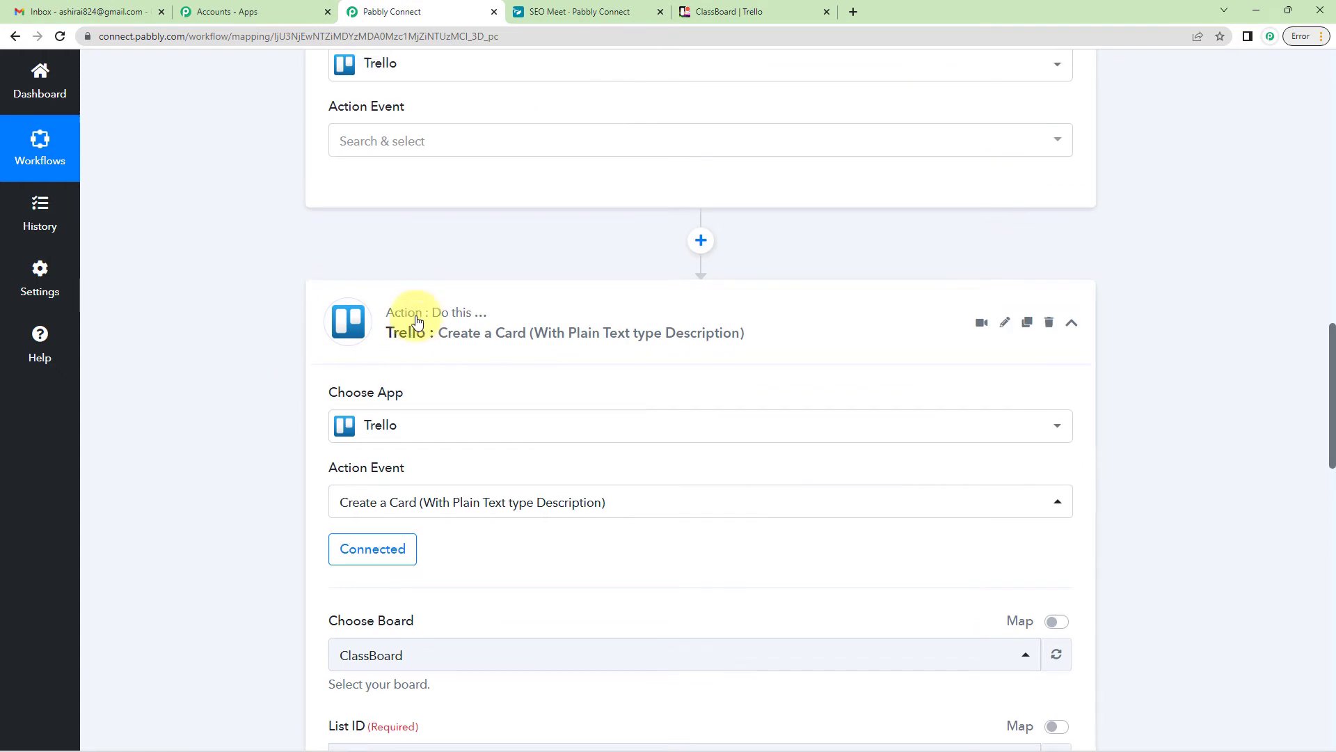
{"action": "scroll", "coordinate": [416, 321], "scroll_direction": "up", "scroll_amount": 3}
{"action": "left_click", "coordinate": [409, 336]}
{"action": "type", "text": "List Board Members"}
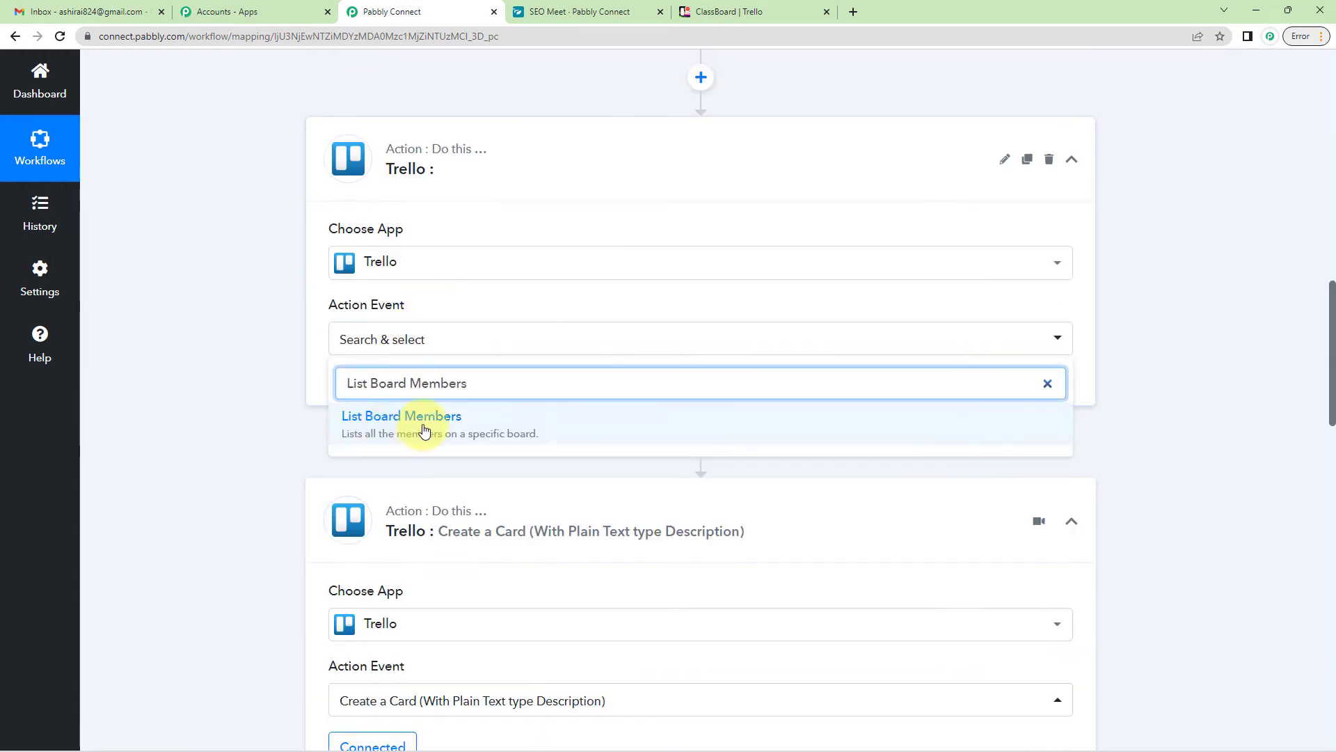
{"action": "left_click", "coordinate": [398, 431]}
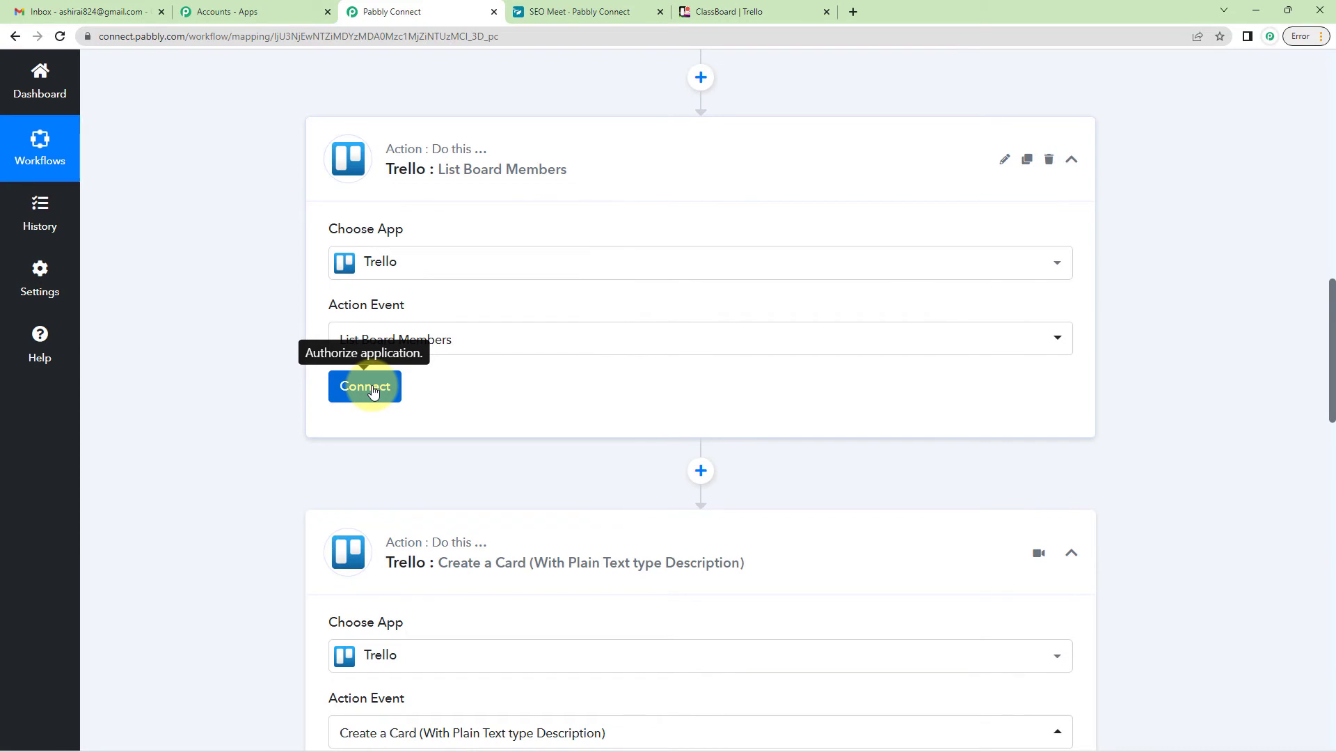
Step: Connect the List Board Members step through the existing Trello #67 connection and select ClassBoard as its board
{"action": "left_click", "coordinate": [369, 387]}
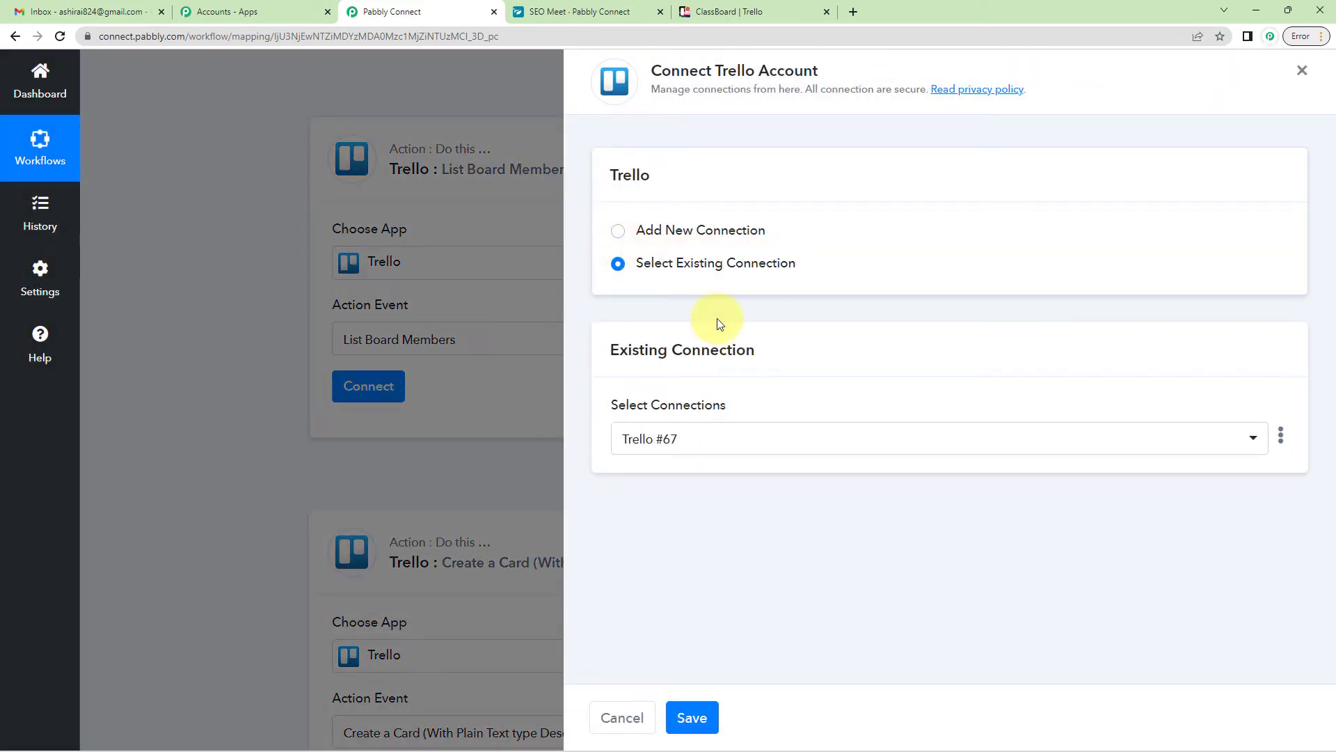
{"action": "left_click", "coordinate": [713, 727]}
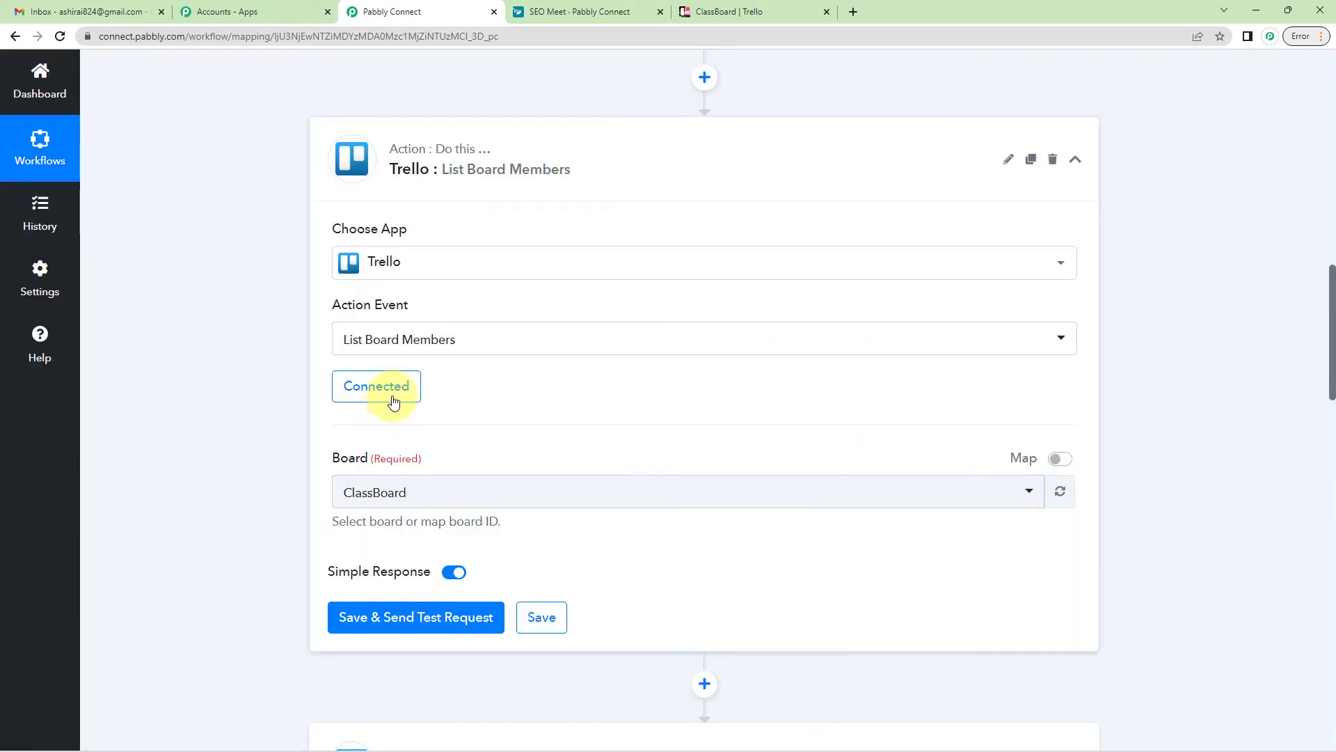
{"action": "scroll", "coordinate": [418, 355], "scroll_direction": "down", "scroll_amount": 2}
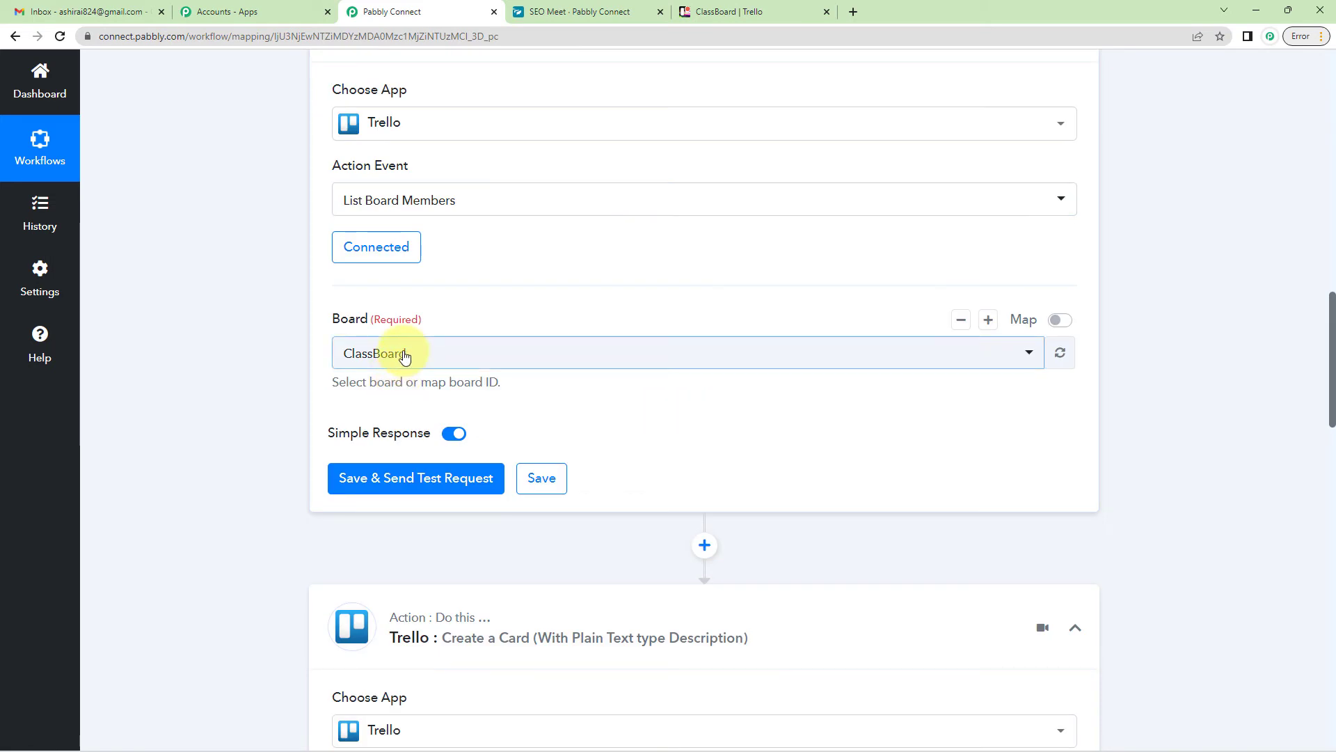
{"action": "left_click", "coordinate": [404, 357]}
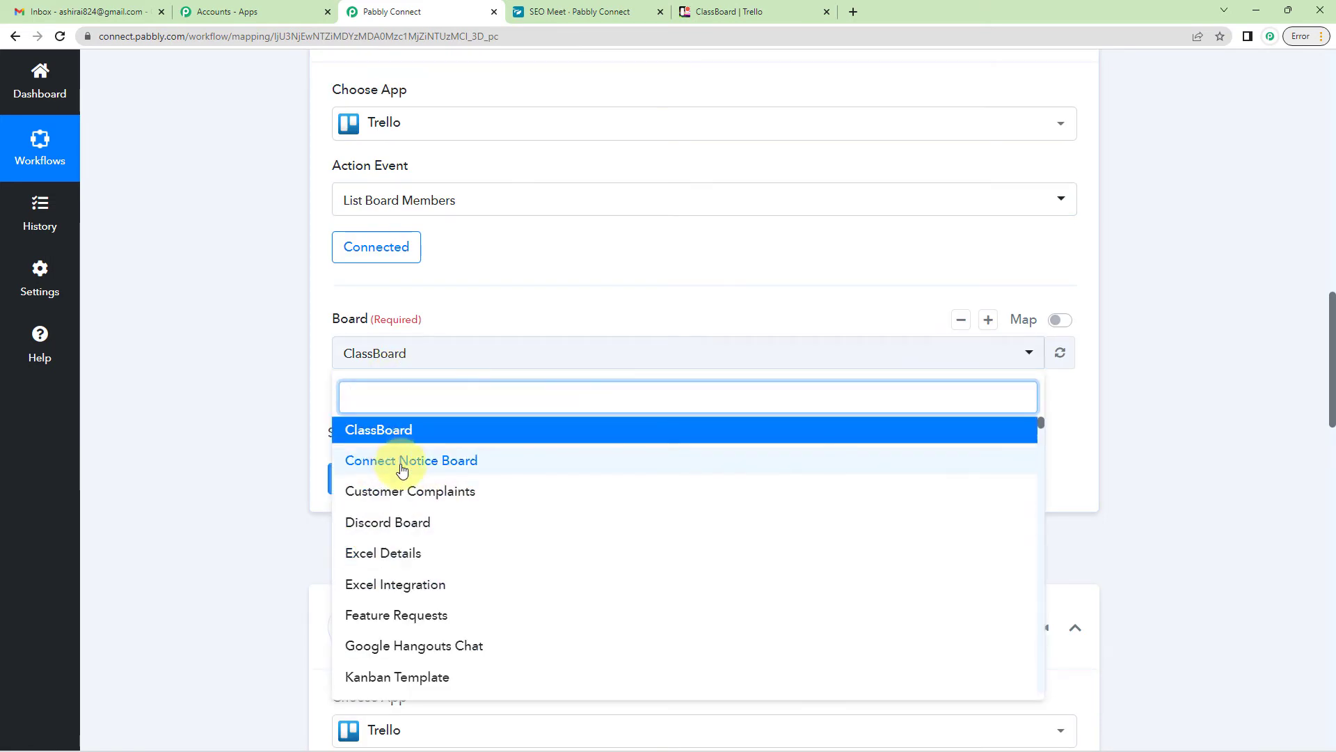
{"action": "scroll", "coordinate": [402, 470], "scroll_direction": "down", "scroll_amount": 2}
{"action": "scroll", "coordinate": [418, 507], "scroll_direction": "up", "scroll_amount": 2}
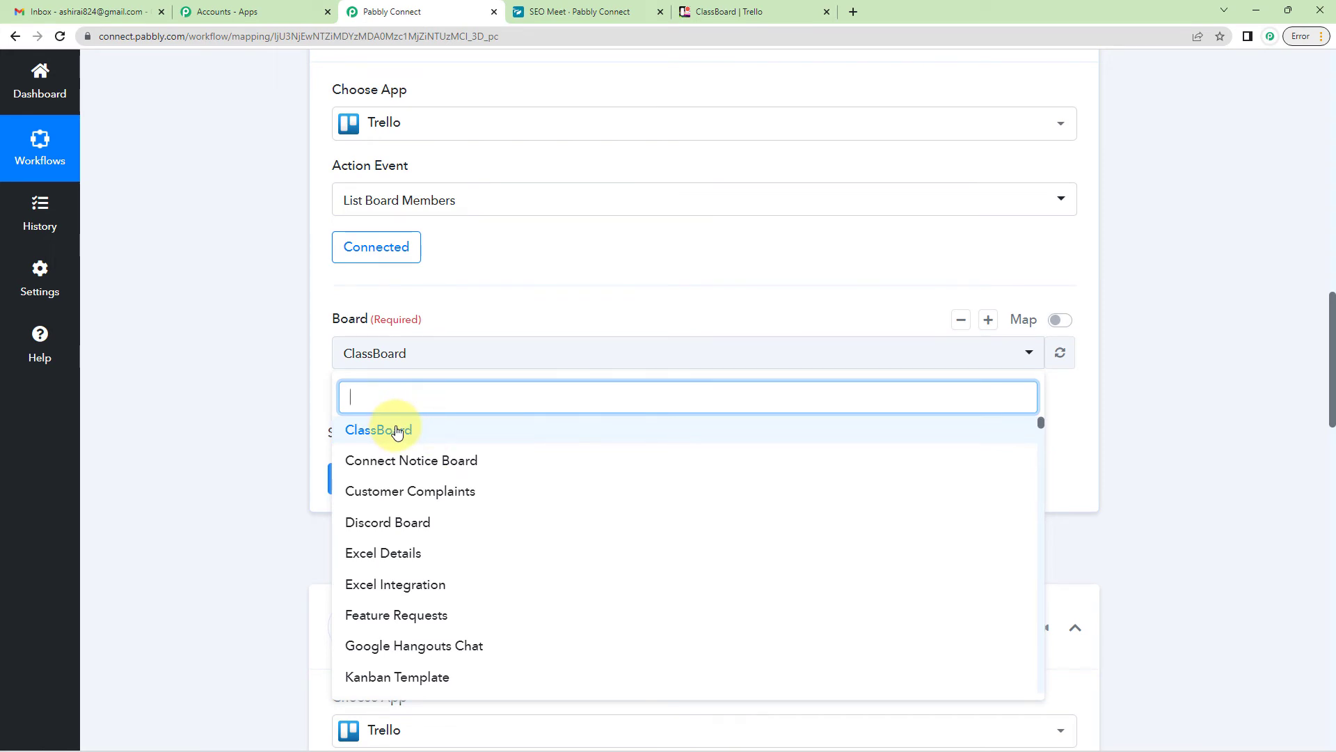
{"action": "left_click", "coordinate": [412, 435]}
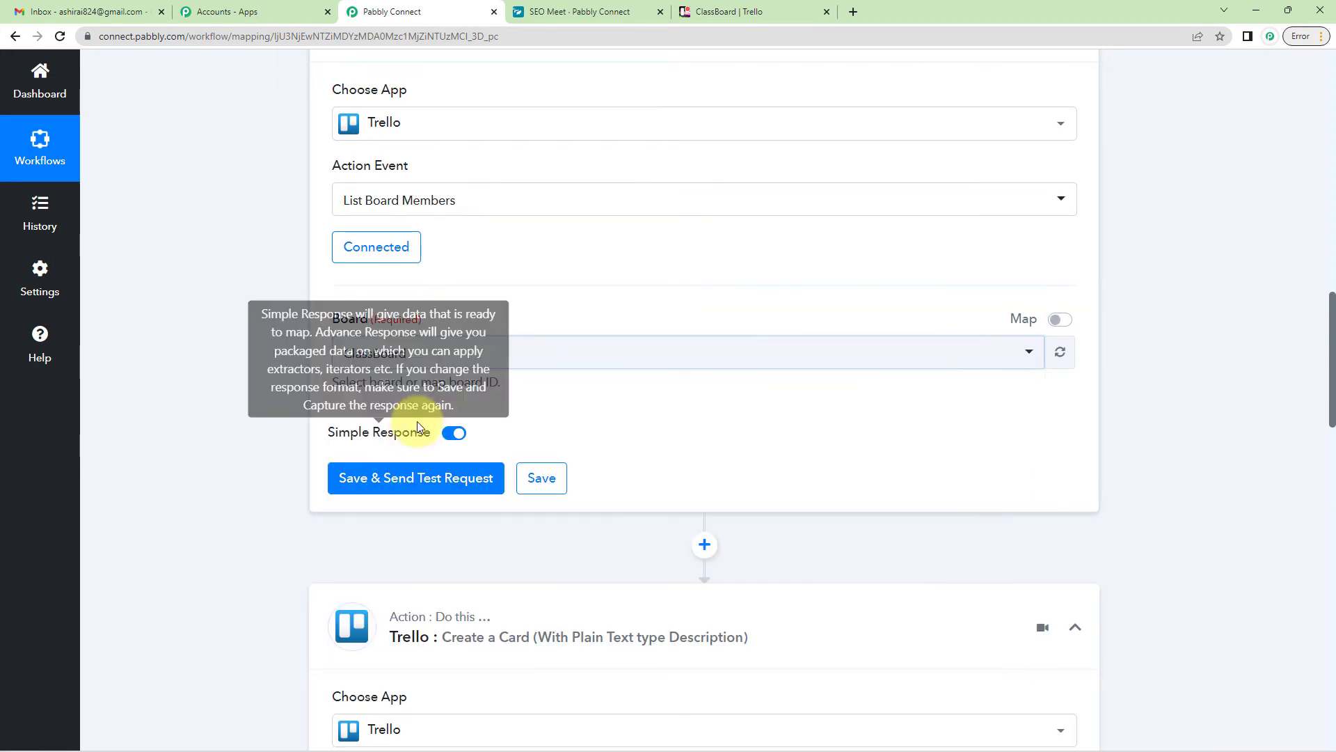
Step: Check ClassBoard in Trello, return to Pabbly Connect, and save the List Board Members step while sending its test request
{"action": "left_click", "coordinate": [724, 11]}
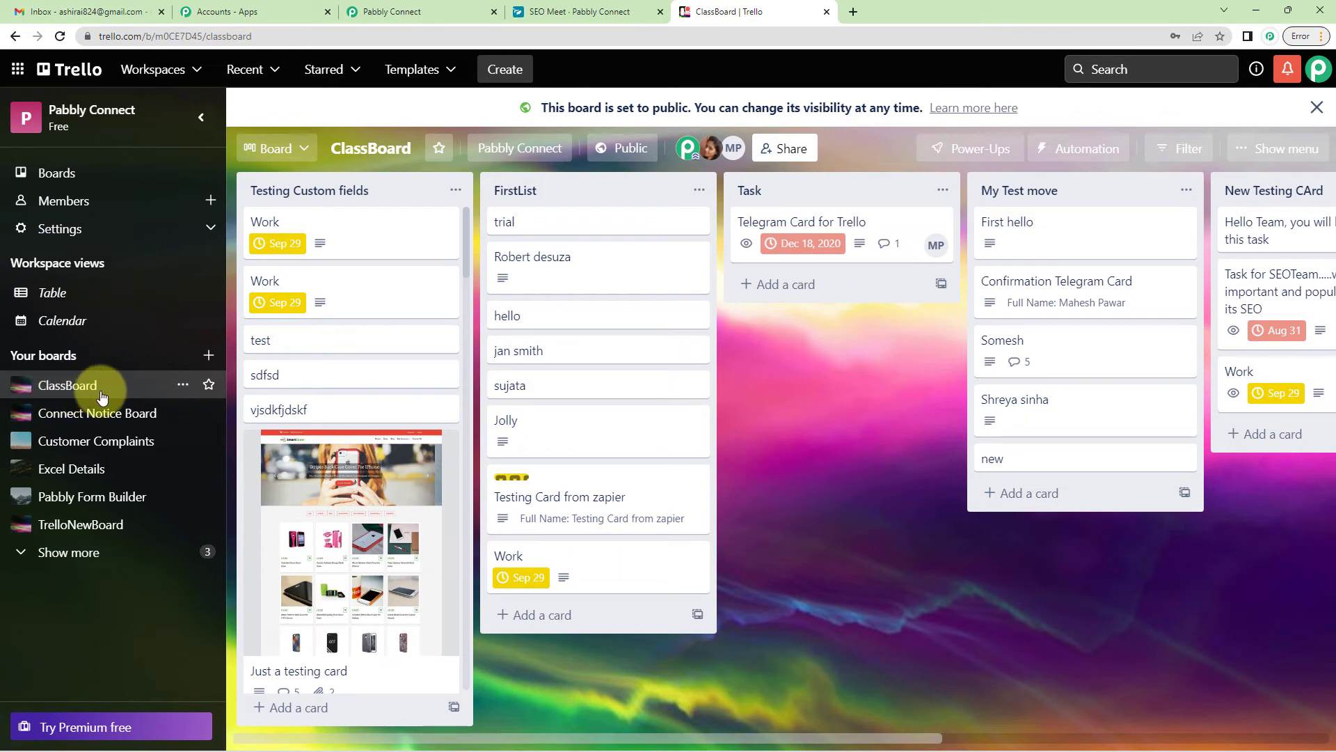
{"action": "left_click", "coordinate": [396, 11]}
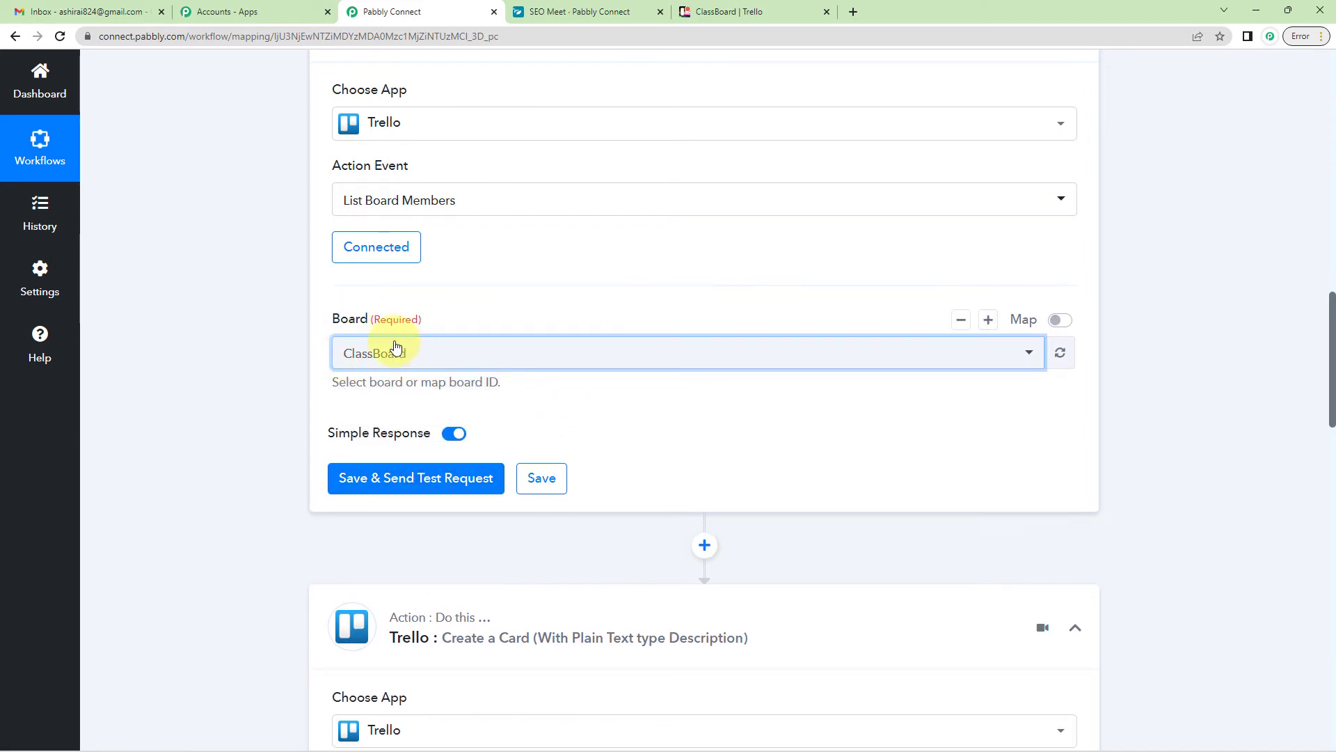
{"action": "left_click", "coordinate": [410, 477]}
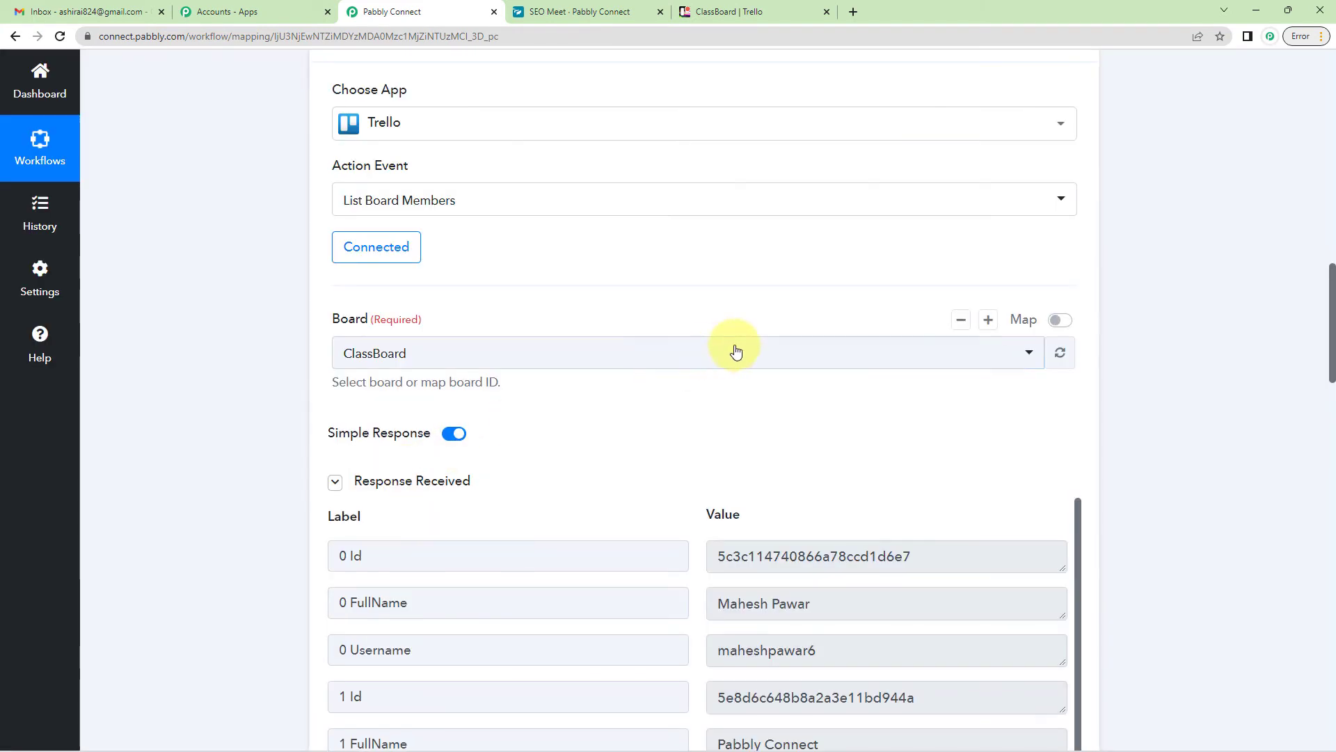
Step: Review the ID, full name and username returned for each board member in the List Board Members response
{"action": "scroll", "coordinate": [730, 349], "scroll_direction": "down", "scroll_amount": 3}
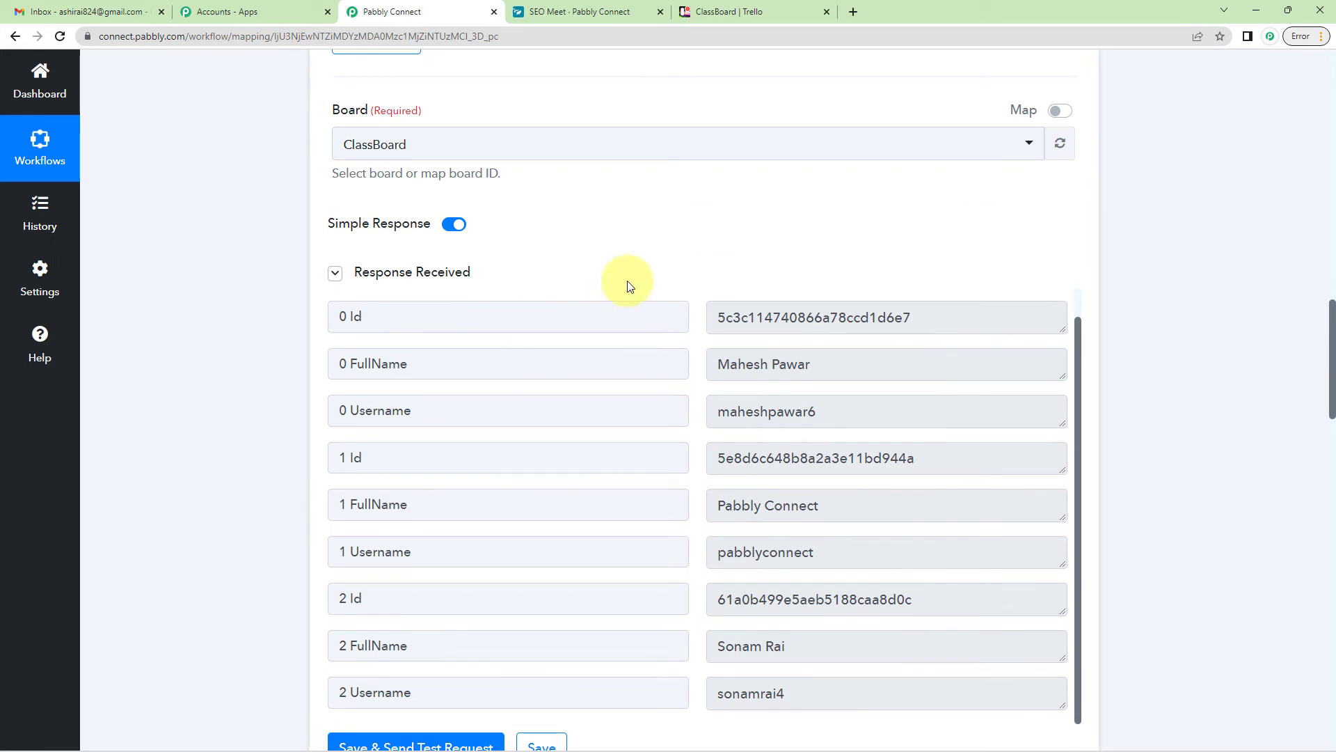
{"action": "scroll", "coordinate": [629, 286], "scroll_direction": "down", "scroll_amount": 1}
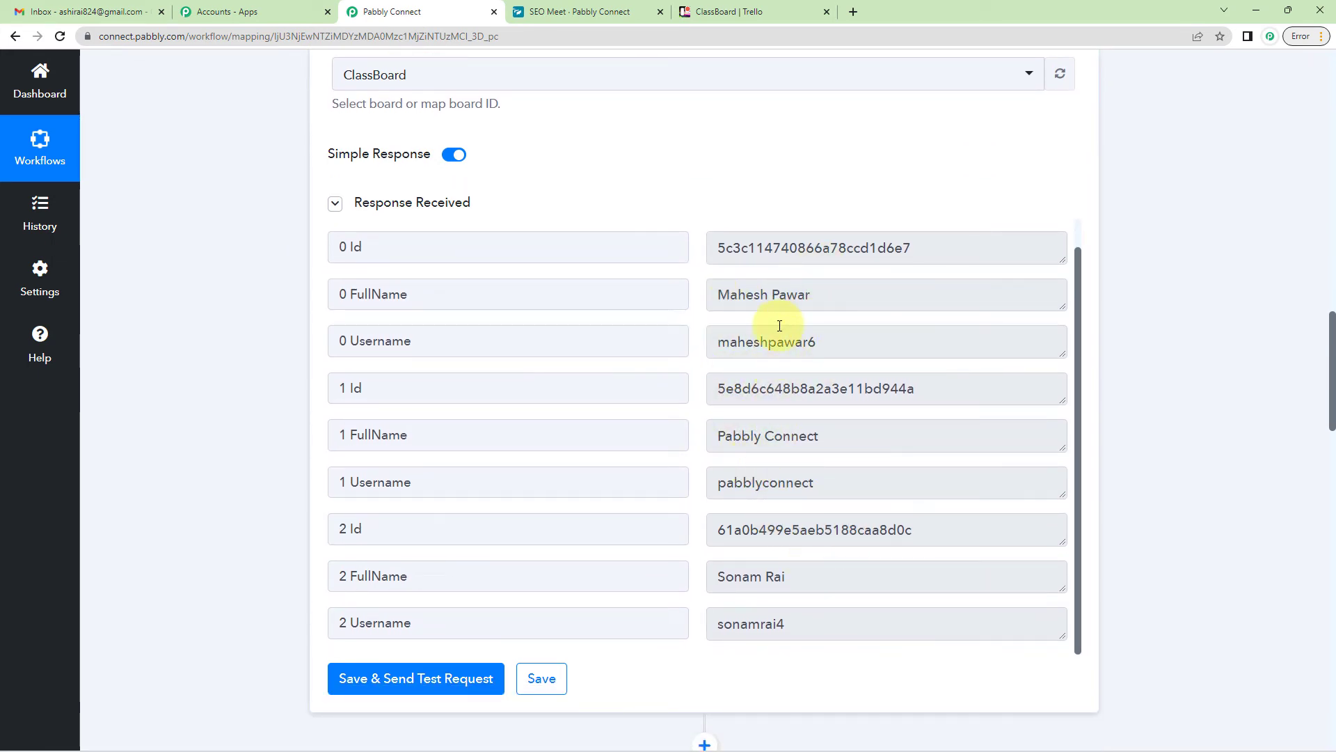
{"action": "left_click_drag", "start_coordinate": [721, 298], "coordinate": [842, 354]}
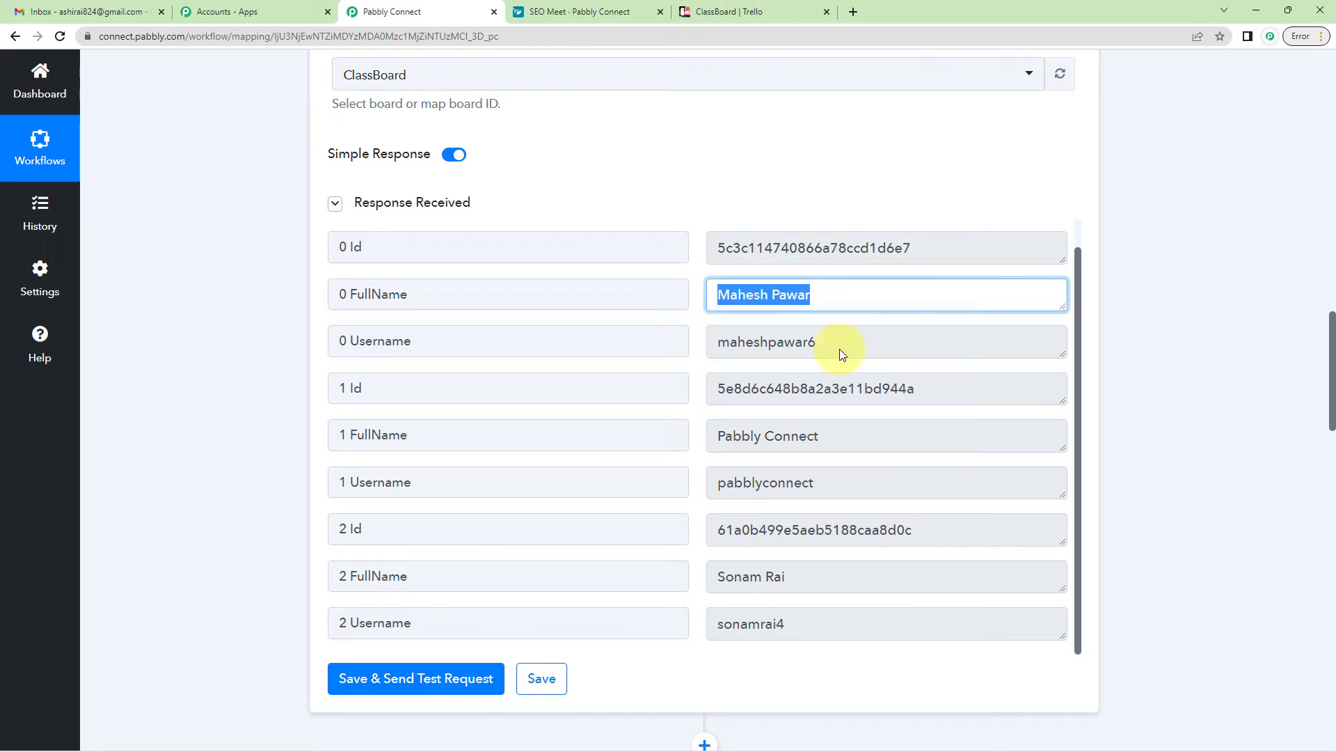
{"action": "left_click_drag", "start_coordinate": [726, 436], "coordinate": [807, 487]}
{"action": "left_click_drag", "start_coordinate": [721, 586], "coordinate": [787, 583]}
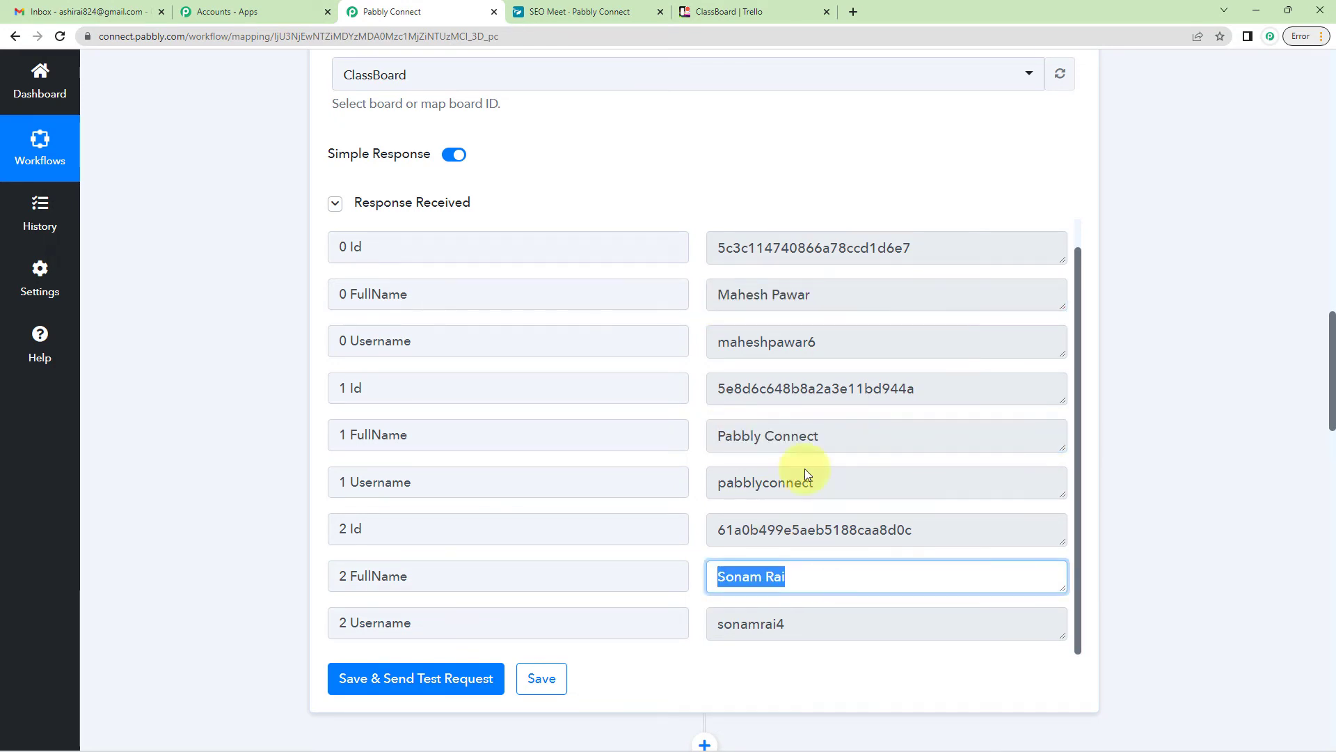
{"action": "scroll", "coordinate": [248, 420], "scroll_direction": "up", "scroll_amount": 2}
{"action": "scroll", "coordinate": [248, 420], "scroll_direction": "down", "scroll_amount": 3}
{"action": "scroll", "coordinate": [247, 419], "scroll_direction": "up", "scroll_amount": 5}
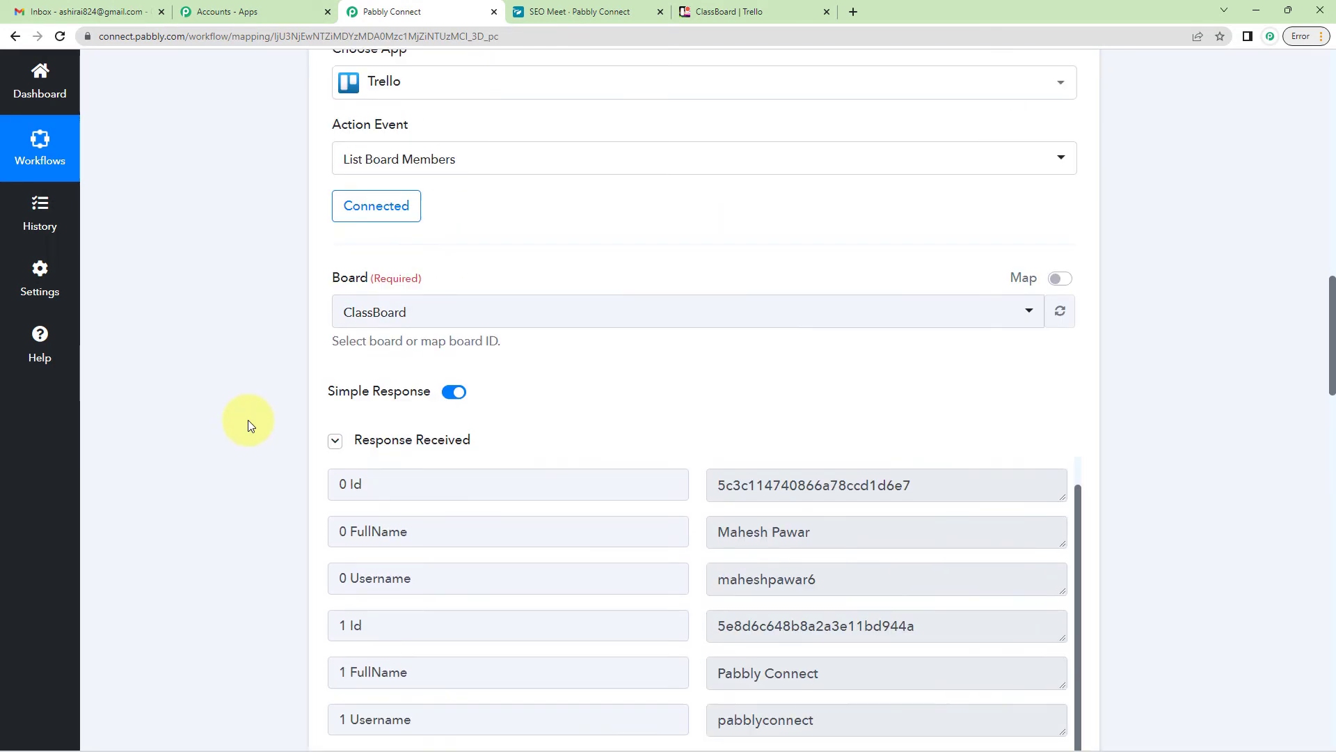
{"action": "scroll", "coordinate": [248, 420], "scroll_direction": "down", "scroll_amount": 8}
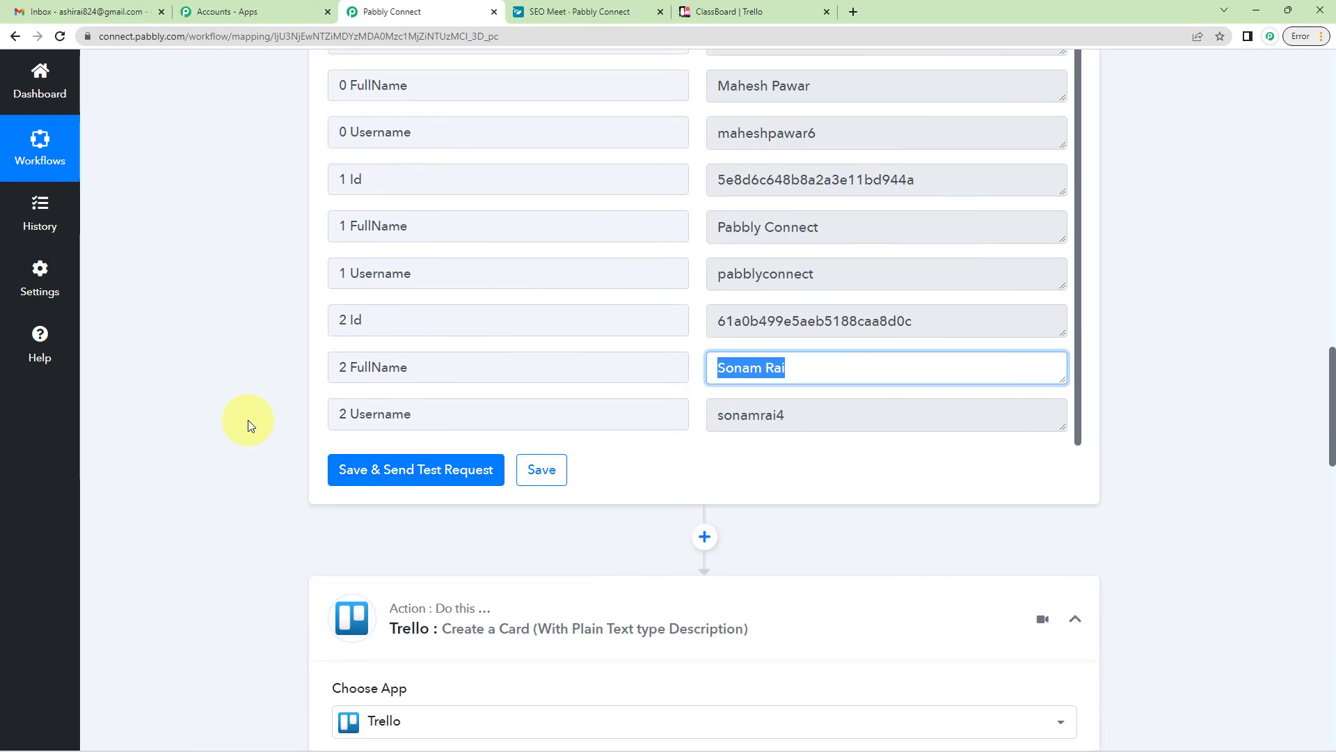
{"action": "scroll", "coordinate": [247, 419], "scroll_direction": "down", "scroll_amount": 5}
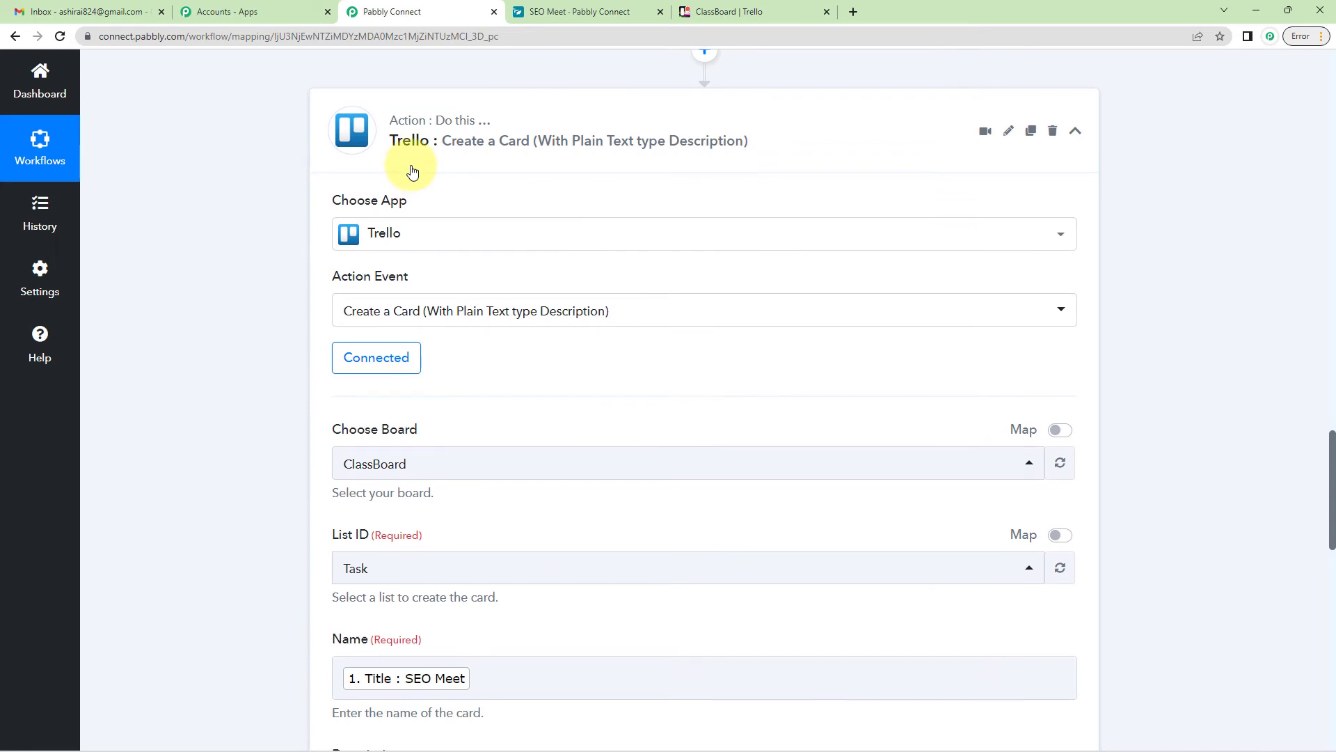
{"action": "scroll", "coordinate": [431, 235], "scroll_direction": "down", "scroll_amount": 2}
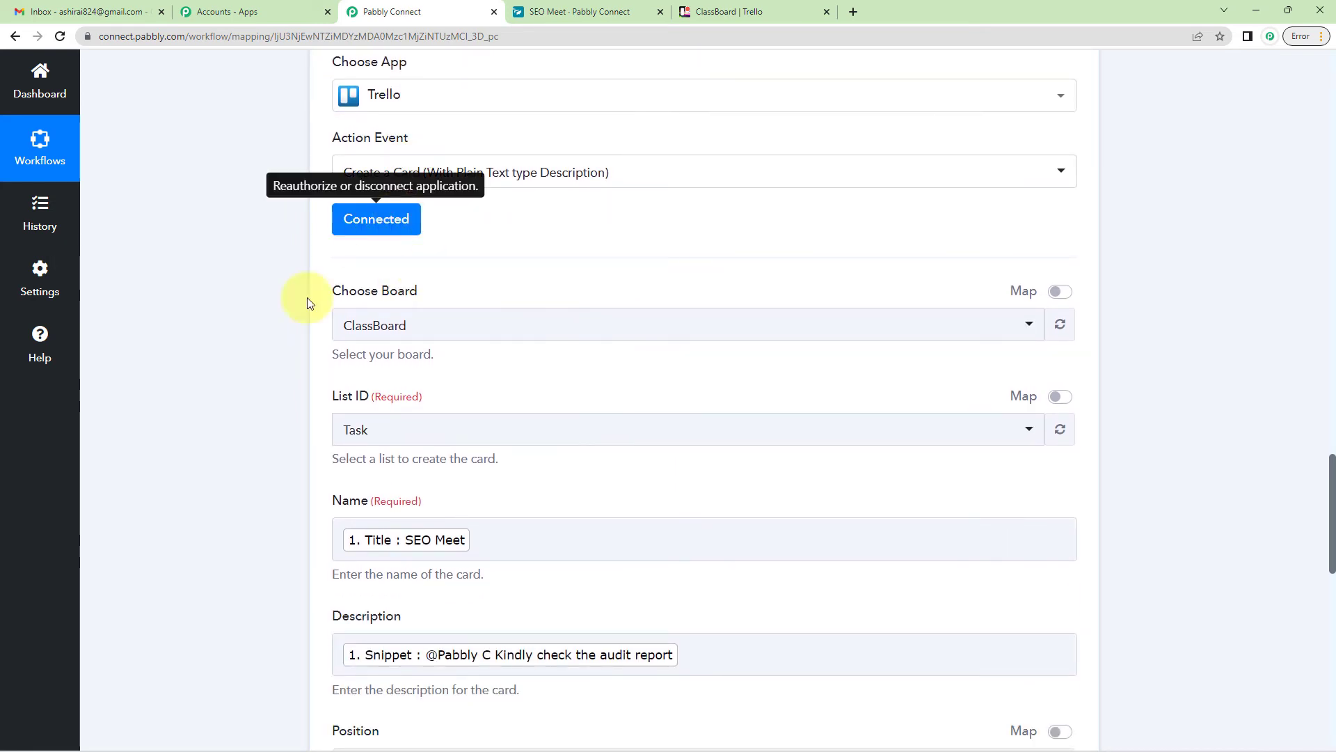
{"action": "scroll", "coordinate": [203, 378], "scroll_direction": "up", "scroll_amount": 12}
{"action": "scroll", "coordinate": [513, 343], "scroll_direction": "up", "scroll_amount": 1}
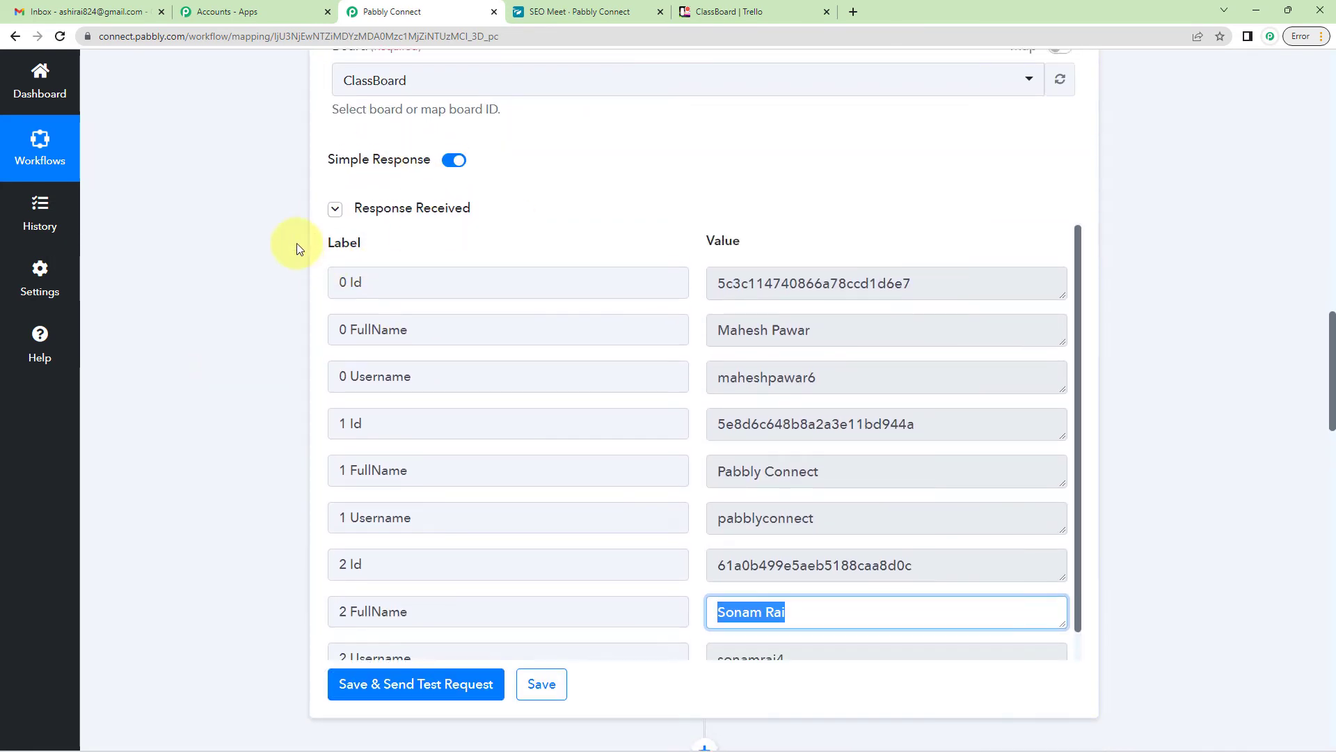
{"action": "scroll", "coordinate": [306, 251], "scroll_direction": "up", "scroll_amount": 4}
{"action": "scroll", "coordinate": [216, 314], "scroll_direction": "down", "scroll_amount": 5}
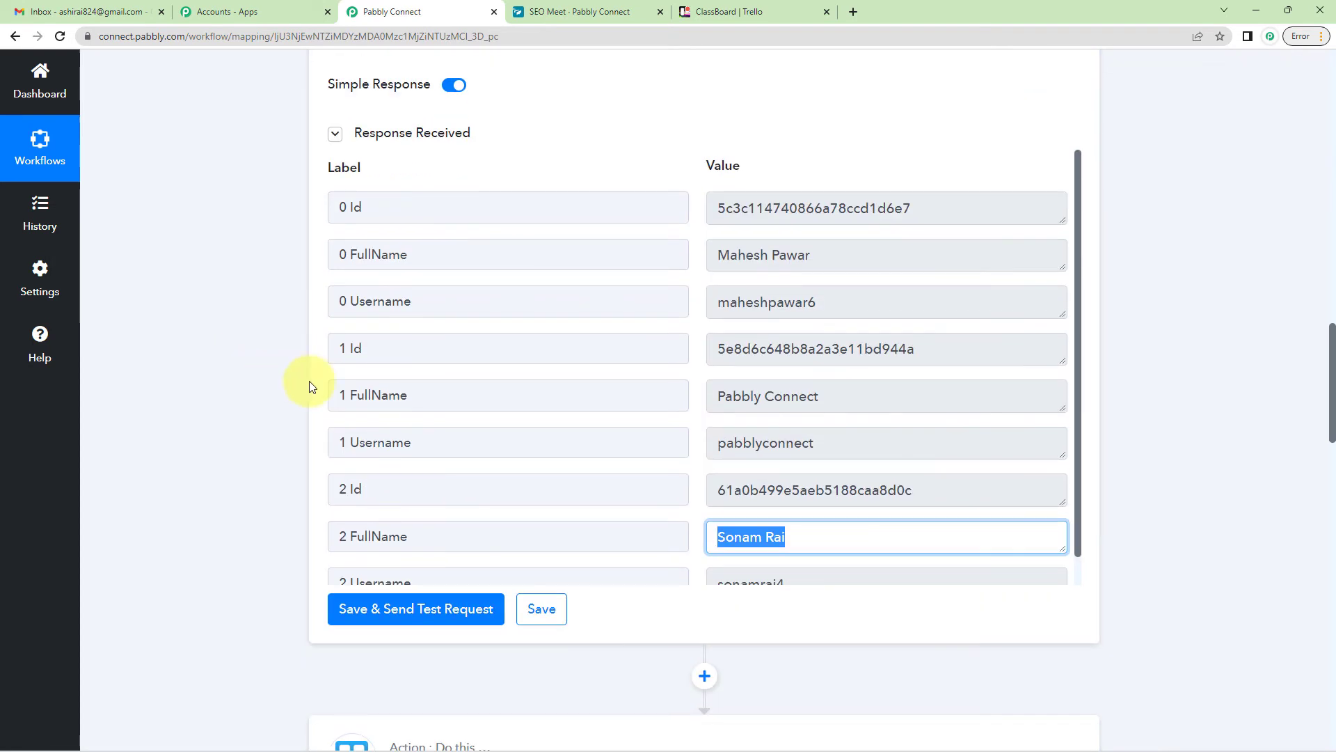
Step: Open the Create a Card step's Trello connection settings and save them with the existing Trello #67 connection
{"action": "scroll", "coordinate": [257, 412], "scroll_direction": "down", "scroll_amount": 10}
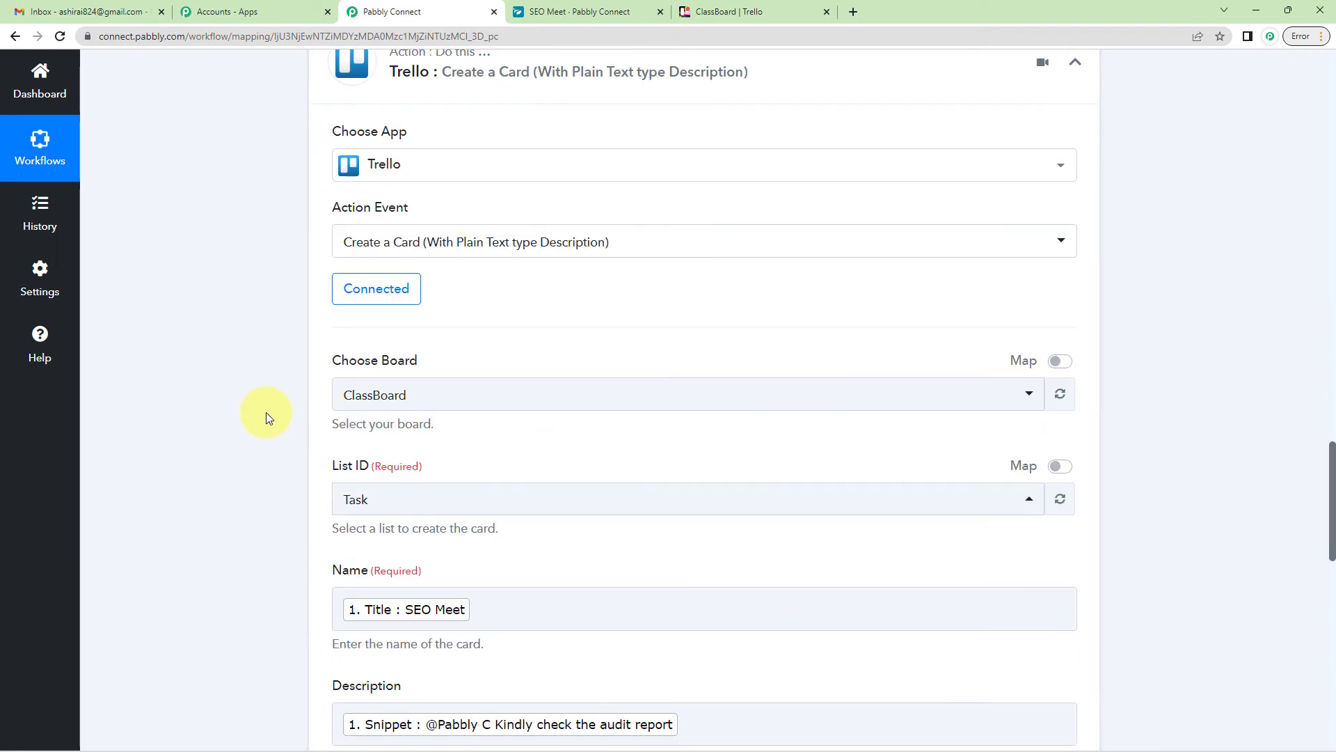
{"action": "left_click", "coordinate": [397, 297]}
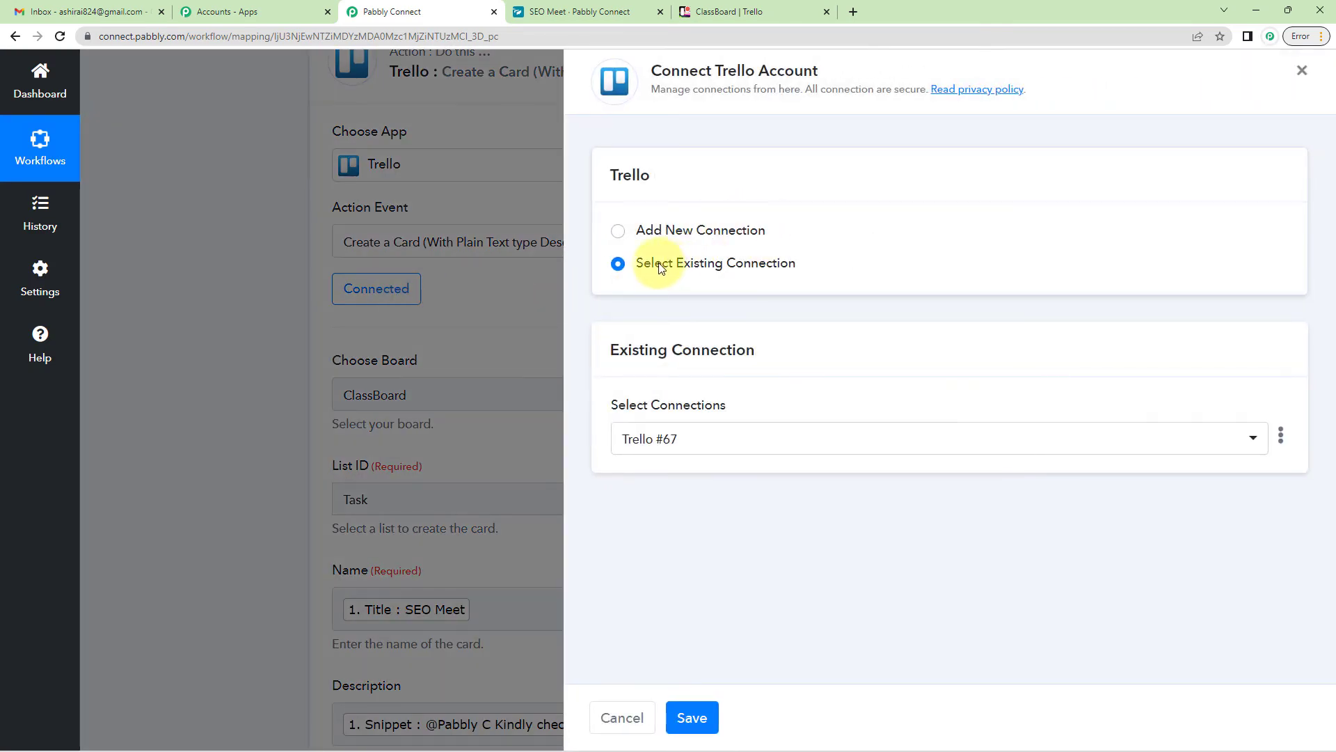
{"action": "left_click_drag", "start_coordinate": [678, 267], "coordinate": [799, 271]}
{"action": "left_click", "coordinate": [703, 727]}
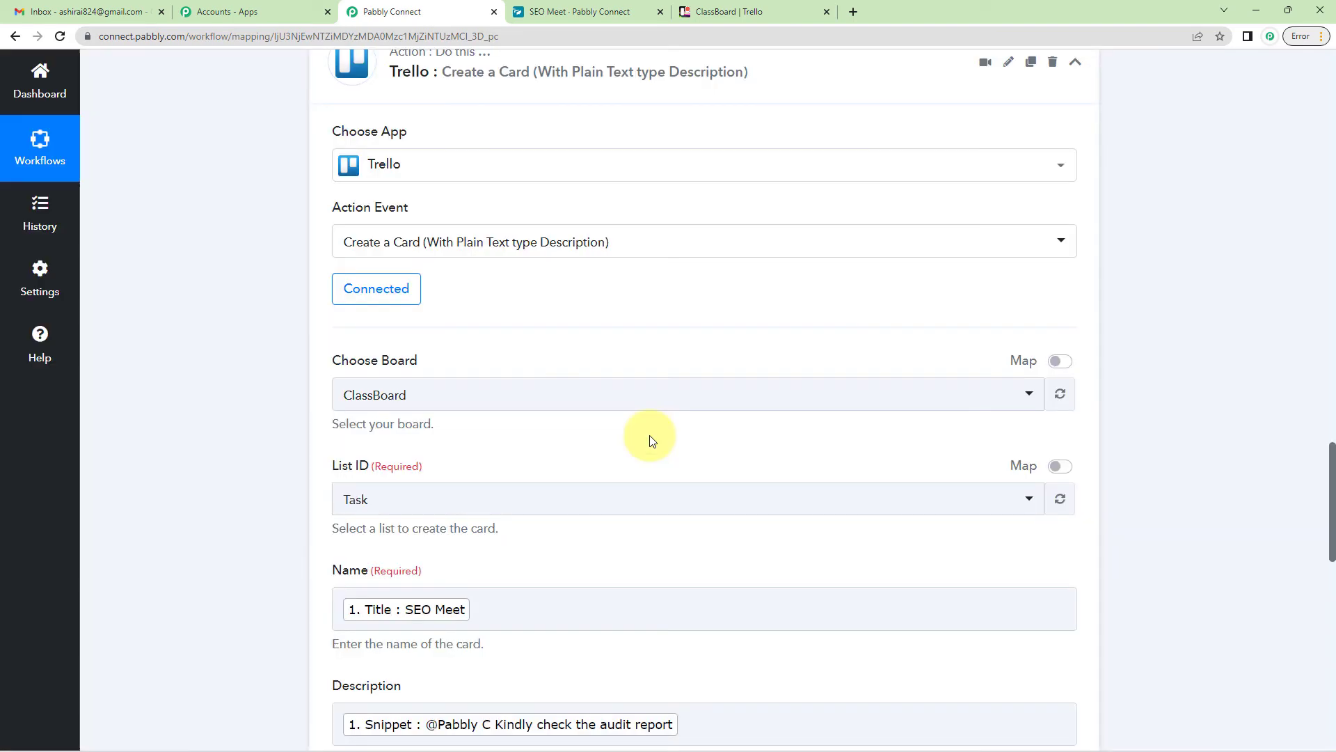
Step: Map the card's Member ID to the 1 Id value of the Pabbly Connect member from the List Board Members step
{"action": "scroll", "coordinate": [649, 435], "scroll_direction": "down", "scroll_amount": 4}
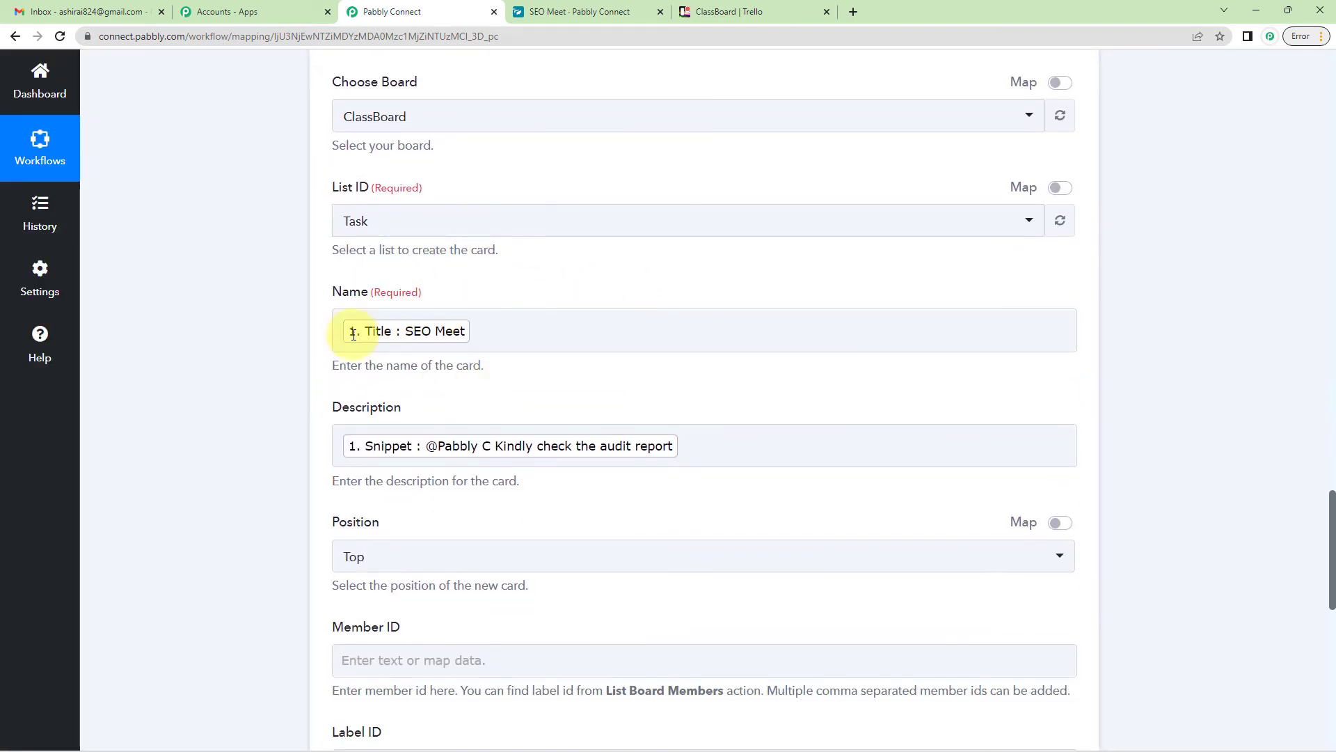
{"action": "scroll", "coordinate": [354, 334], "scroll_direction": "down", "scroll_amount": 5}
{"action": "left_click", "coordinate": [391, 308]}
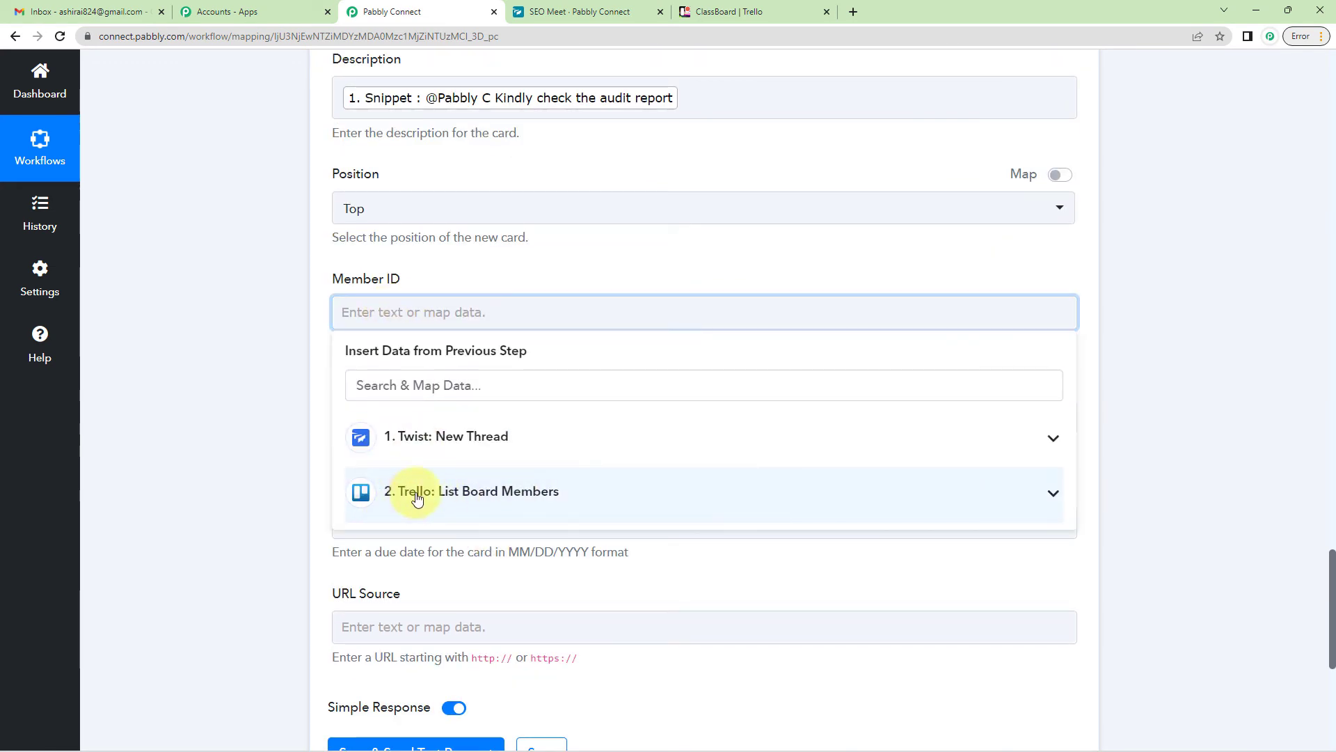
{"action": "left_click", "coordinate": [510, 499]}
{"action": "scroll", "coordinate": [511, 498], "scroll_direction": "down", "scroll_amount": 1}
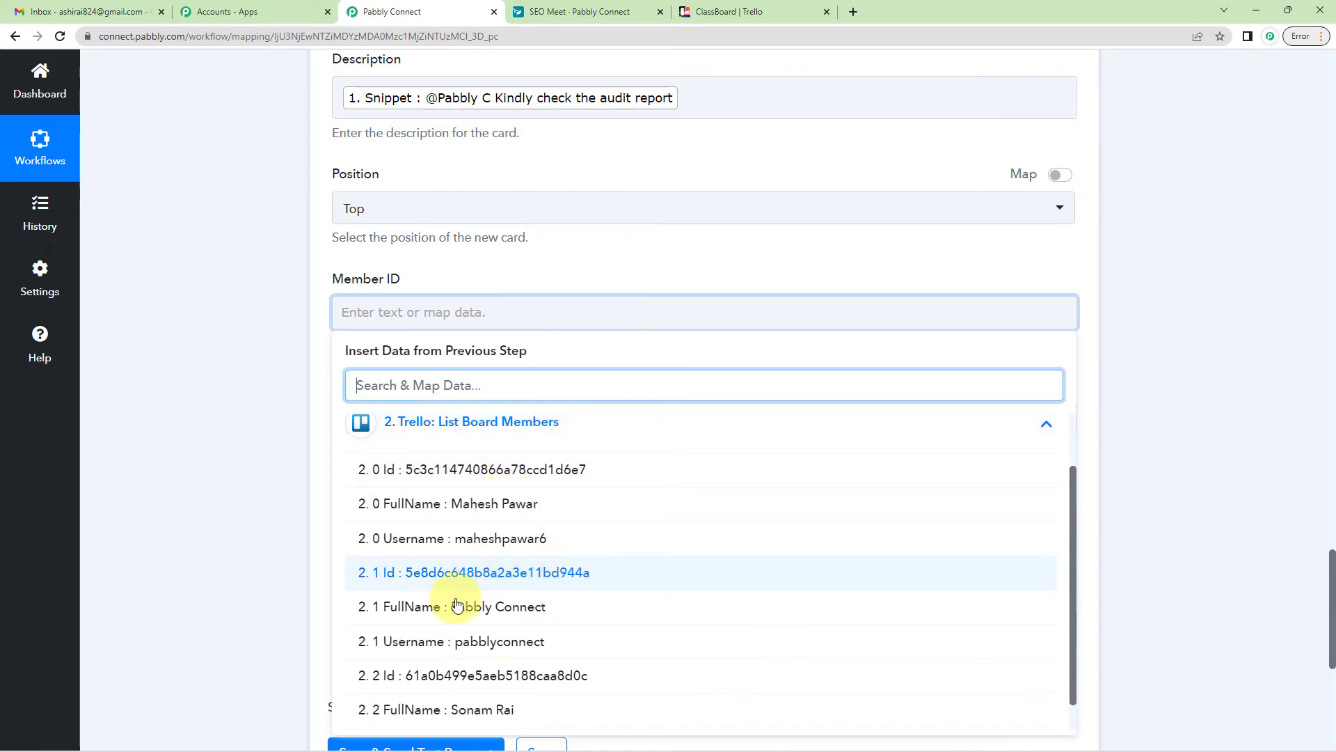
{"action": "scroll", "coordinate": [499, 615], "scroll_direction": "down", "scroll_amount": 1}
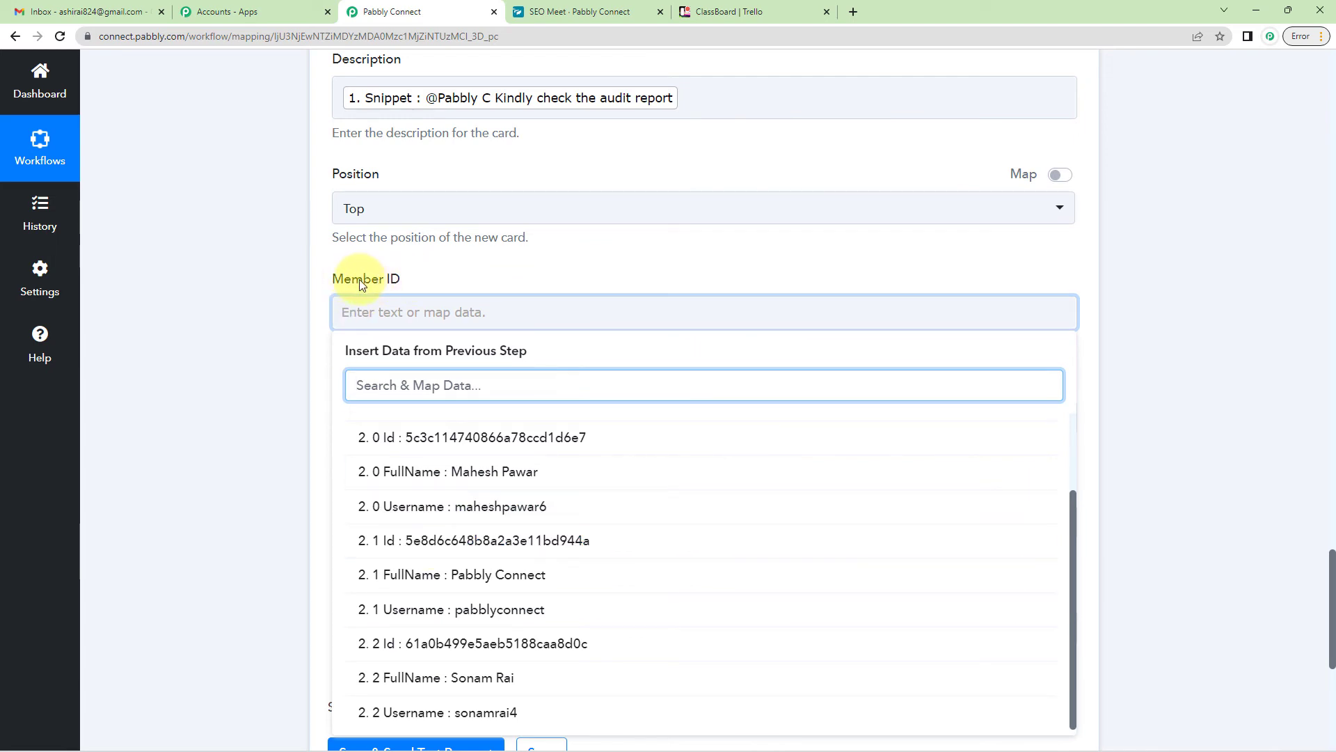
{"action": "left_click", "coordinate": [455, 548]}
{"action": "left_click", "coordinate": [319, 313]}
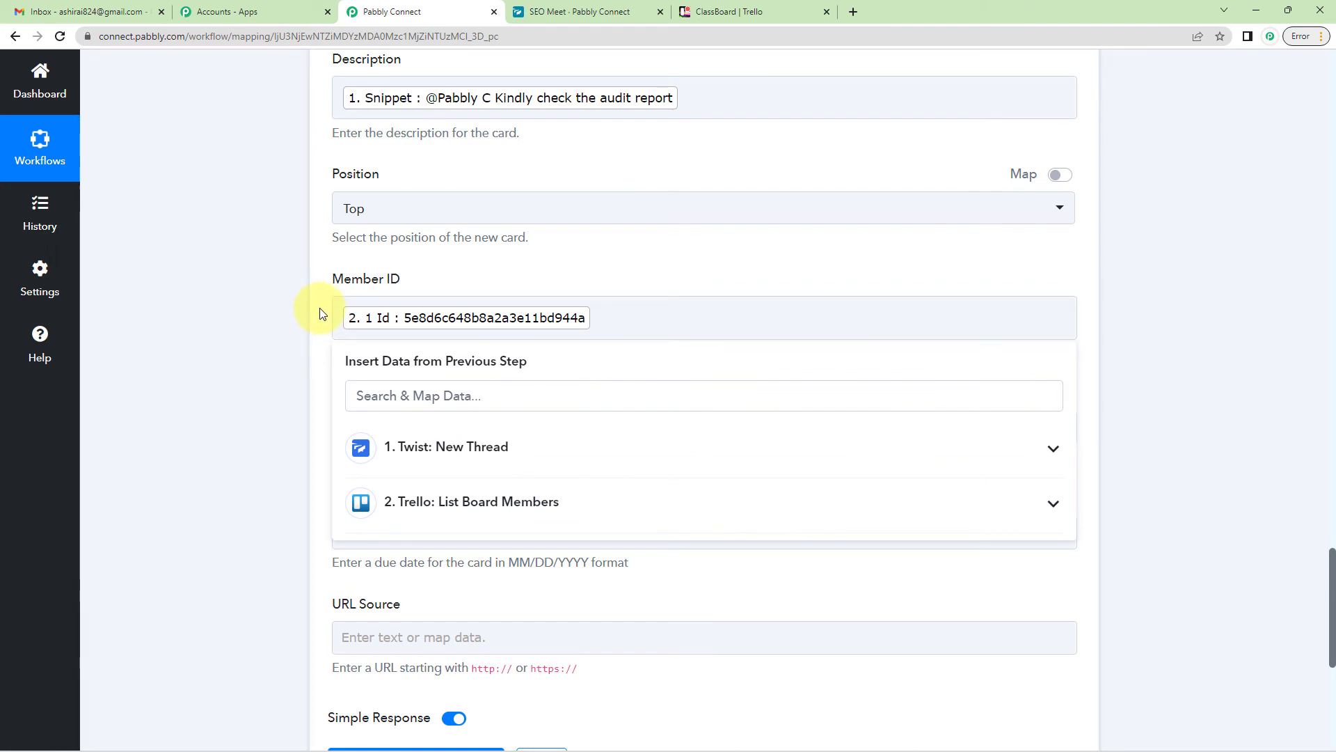
Step: Examine the Label ID field's guidance on obtaining label IDs and the point before the card action where a lookup step would go
{"action": "scroll", "coordinate": [320, 313], "scroll_direction": "down", "scroll_amount": 2}
{"action": "scroll", "coordinate": [320, 313], "scroll_direction": "down", "scroll_amount": 1}
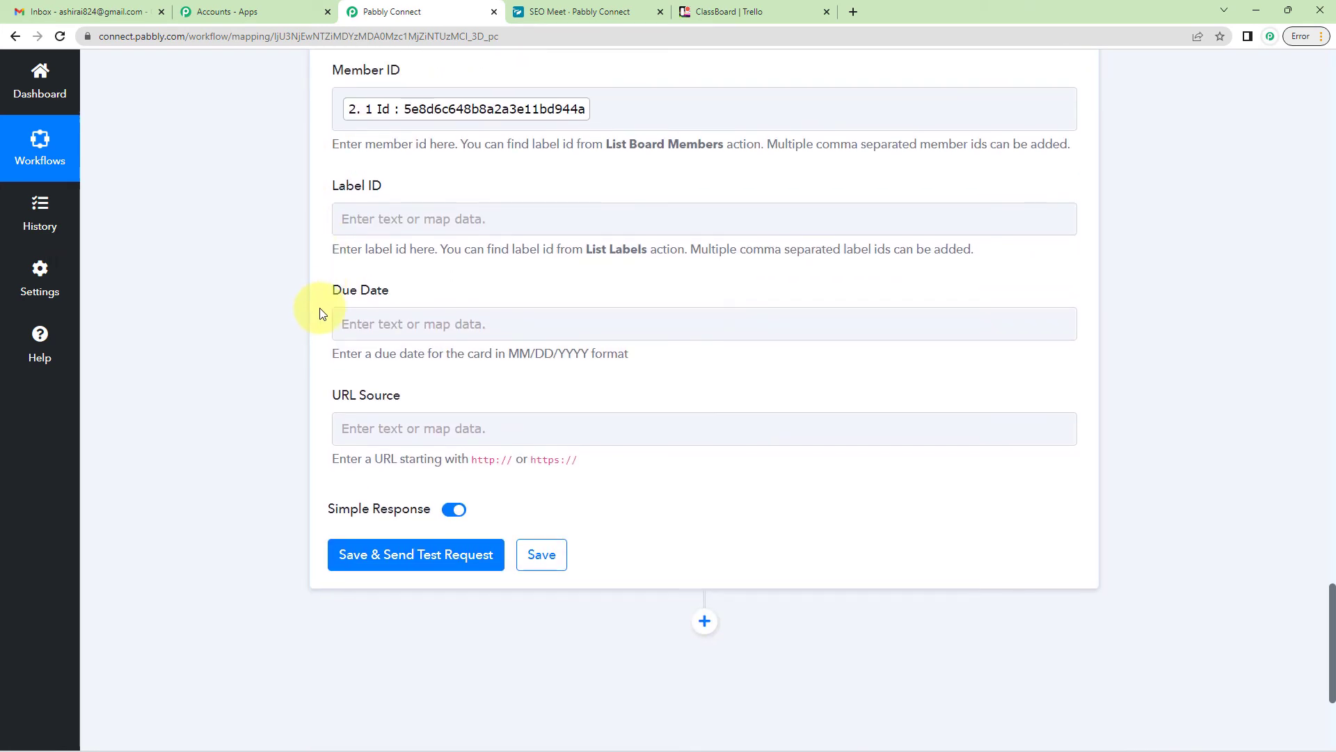
{"action": "left_click", "coordinate": [419, 224]}
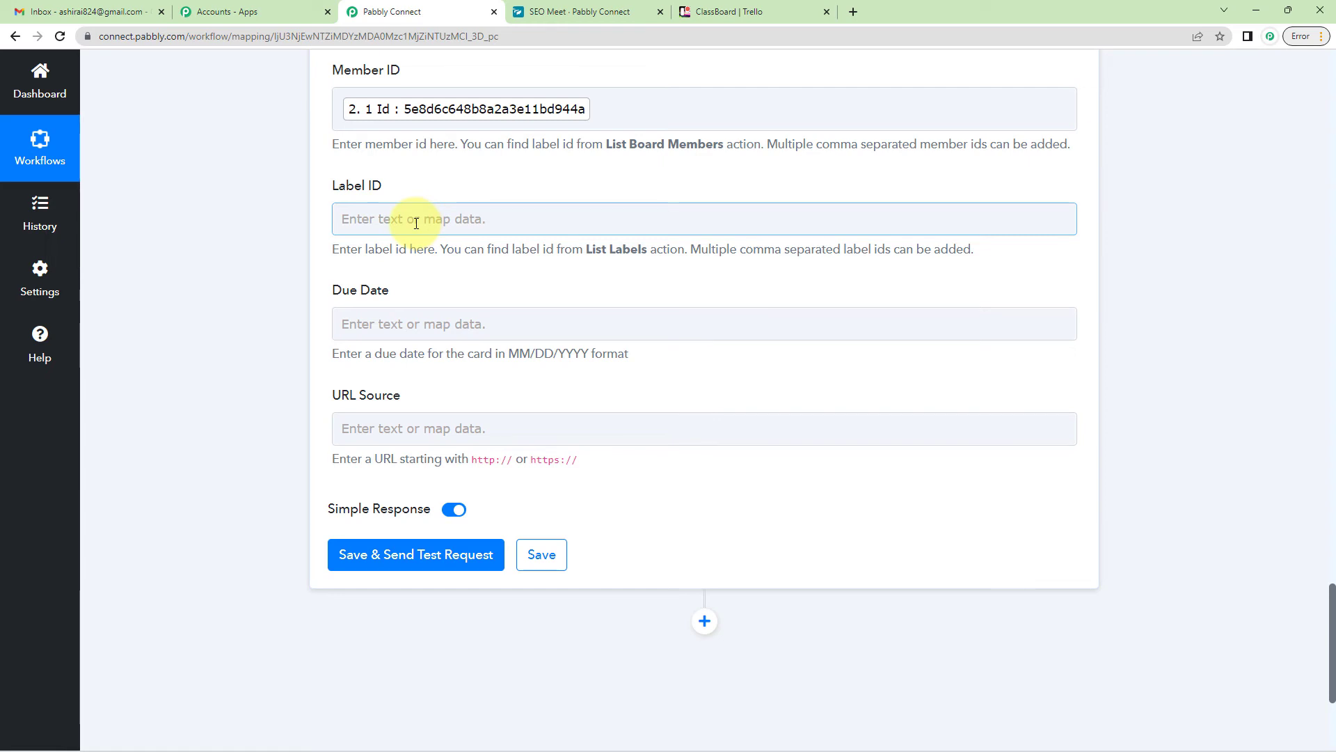
{"action": "scroll", "coordinate": [416, 223], "scroll_direction": "up", "scroll_amount": 1}
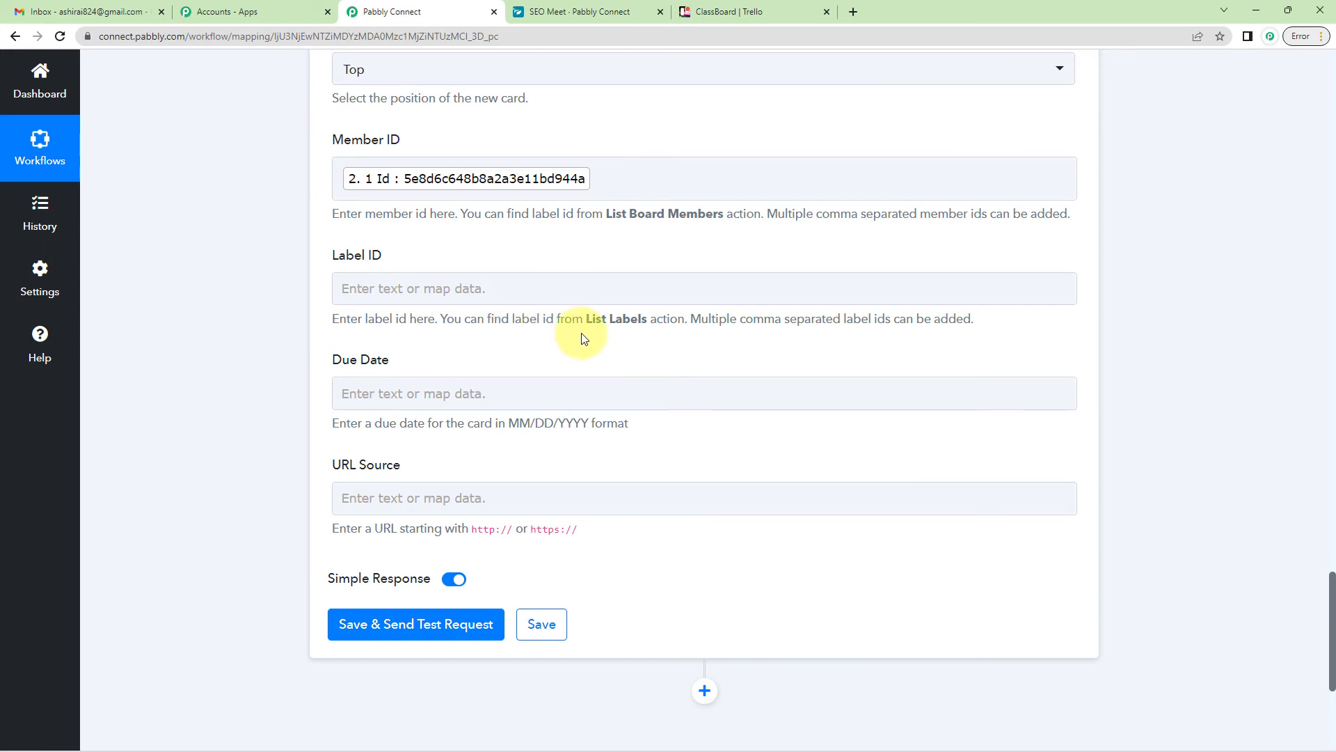
{"action": "scroll", "coordinate": [582, 338], "scroll_direction": "up", "scroll_amount": 7}
{"action": "scroll", "coordinate": [581, 334], "scroll_direction": "up", "scroll_amount": 12}
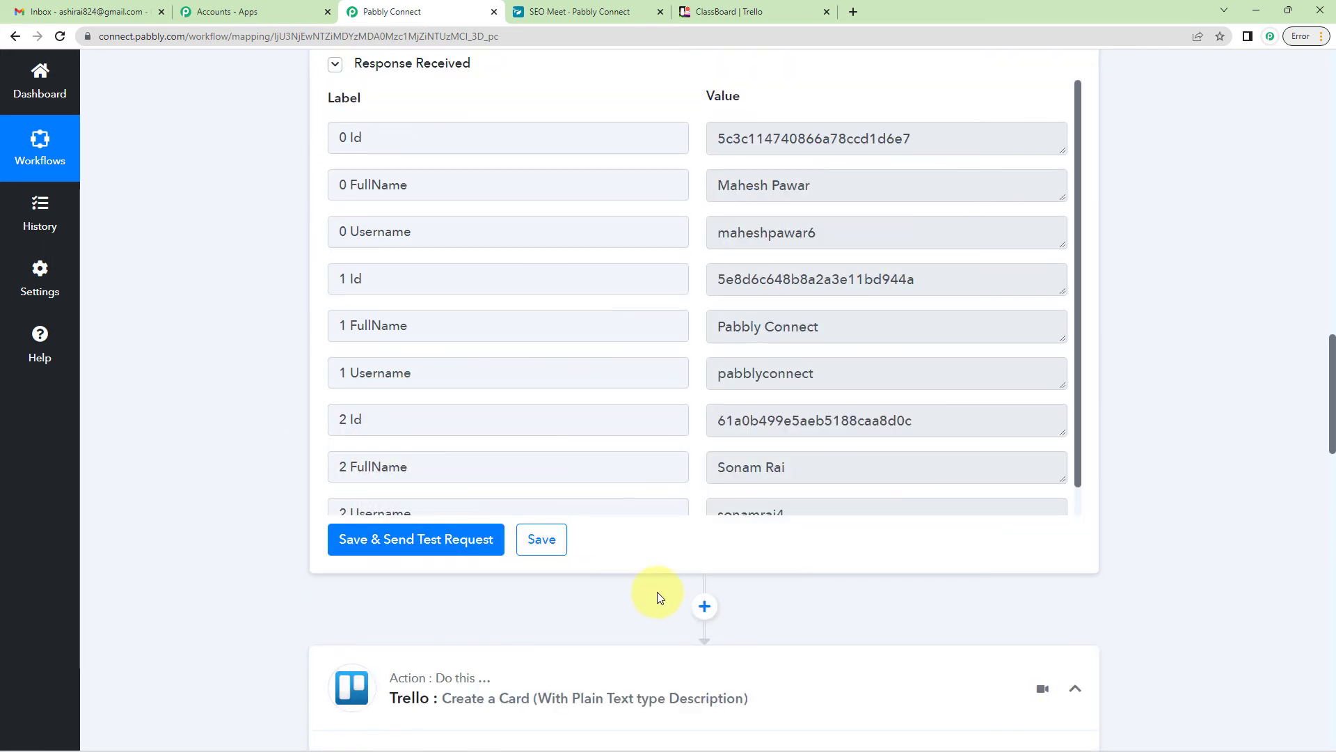
{"action": "scroll", "coordinate": [657, 591], "scroll_direction": "down", "scroll_amount": 3}
{"action": "scroll", "coordinate": [481, 510], "scroll_direction": "down", "scroll_amount": 5}
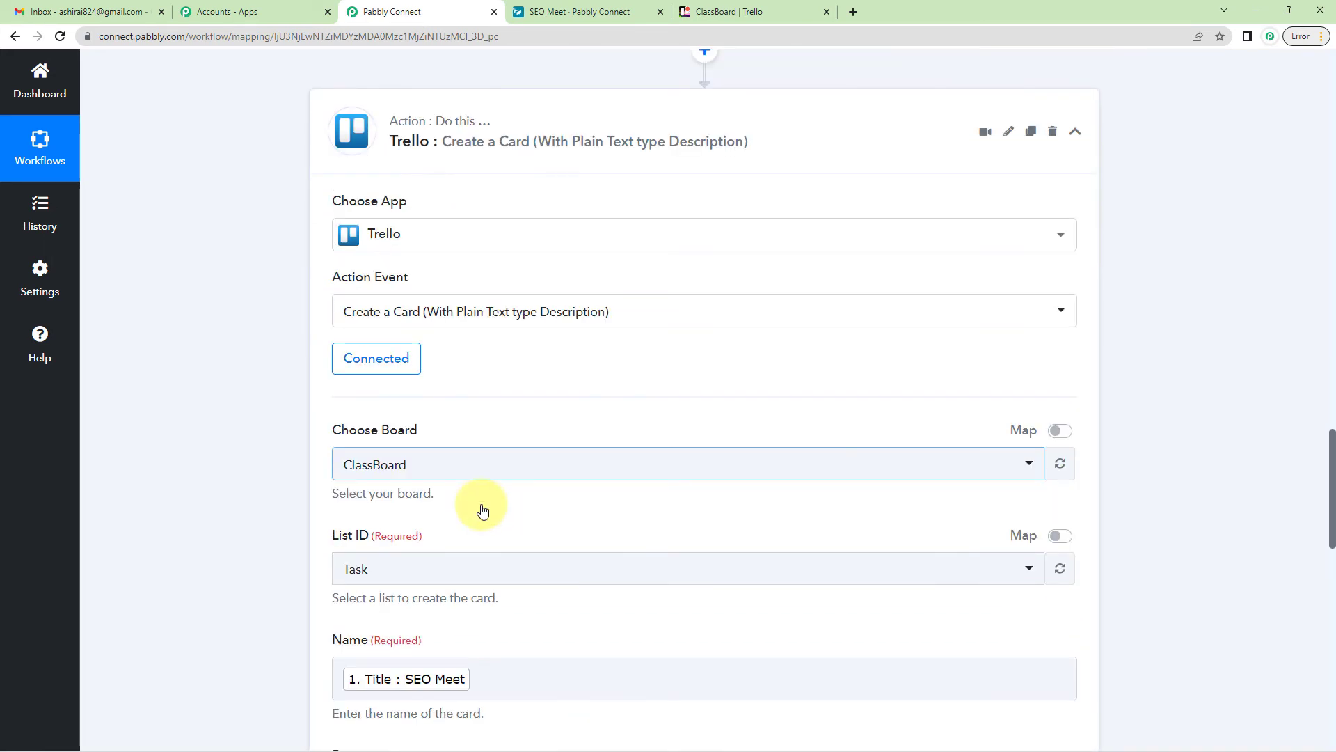
{"action": "scroll", "coordinate": [482, 508], "scroll_direction": "down", "scroll_amount": 6}
{"action": "scroll", "coordinate": [482, 504], "scroll_direction": "down", "scroll_amount": 5}
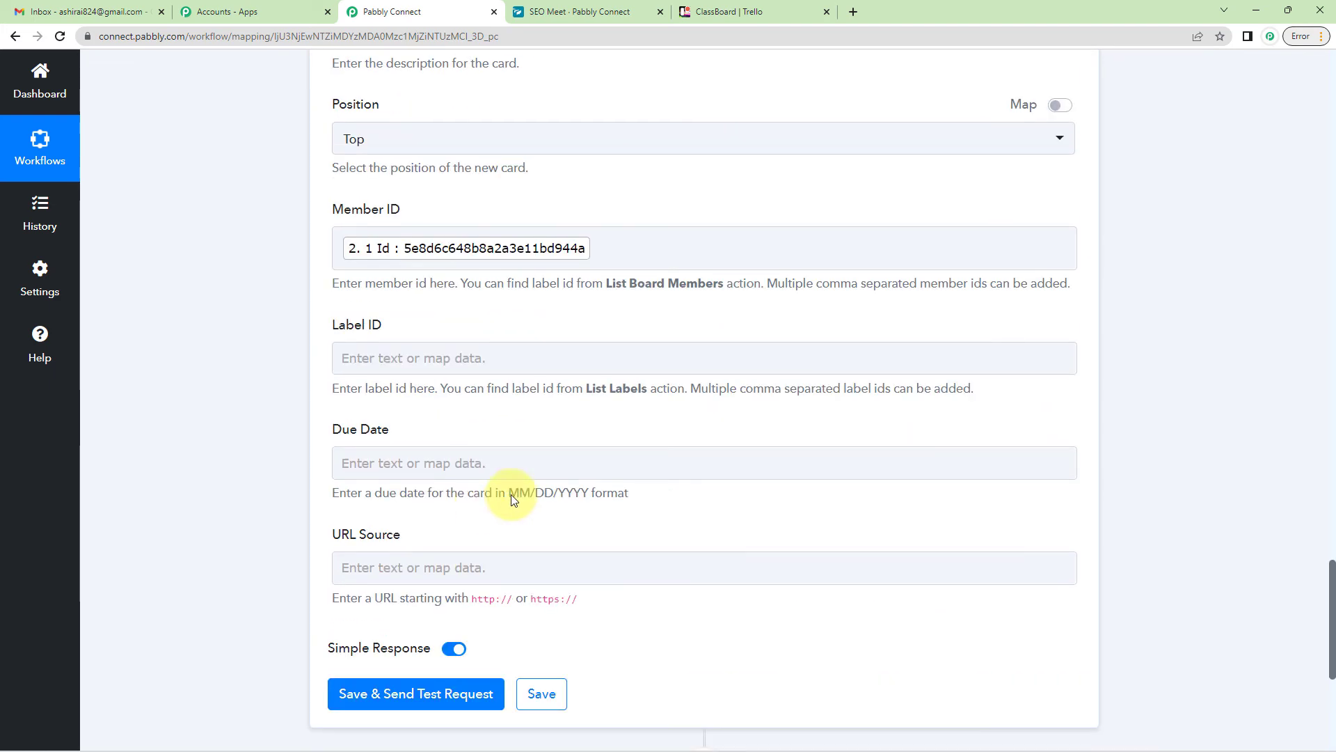
{"action": "left_click_drag", "start_coordinate": [588, 388], "coordinate": [656, 389]}
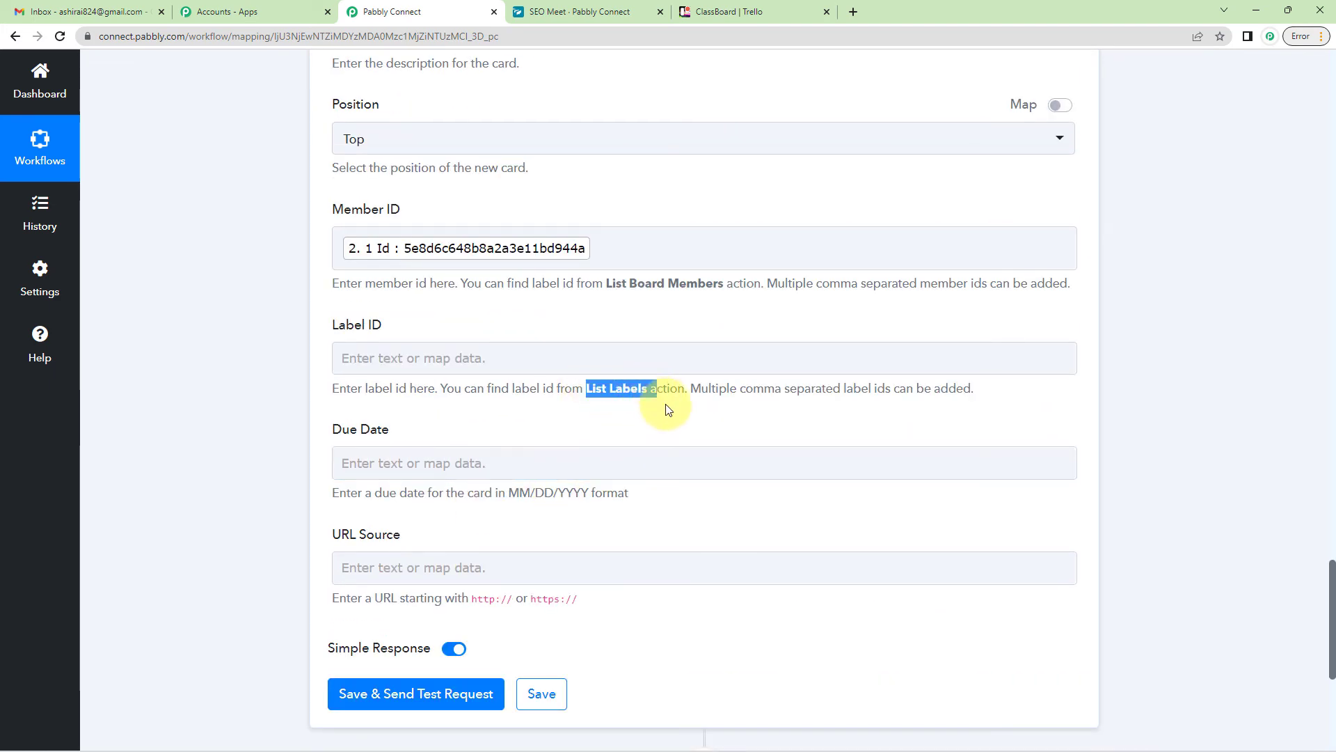
{"action": "left_click", "coordinate": [462, 357]}
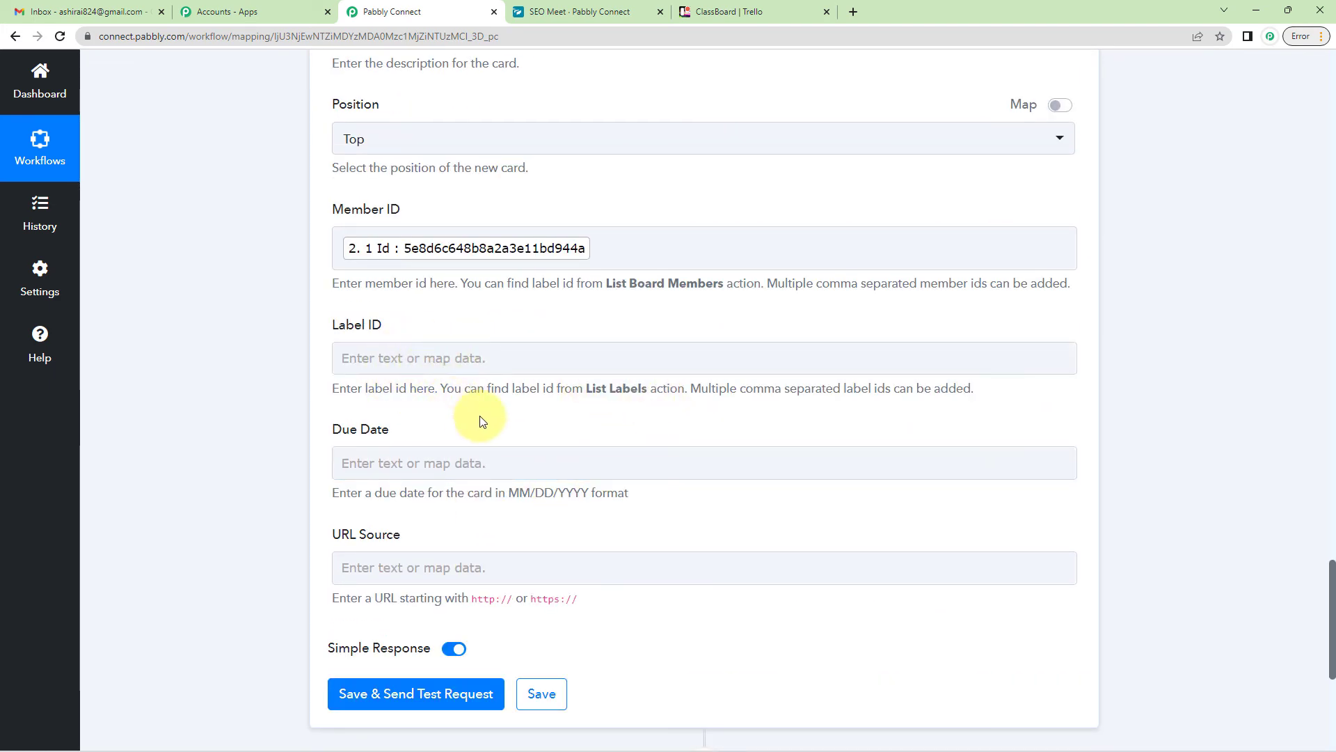
Step: Examine the date format required by the Due Date field and the card's mapped name, description and member values
{"action": "scroll", "coordinate": [477, 418], "scroll_direction": "down", "scroll_amount": 3}
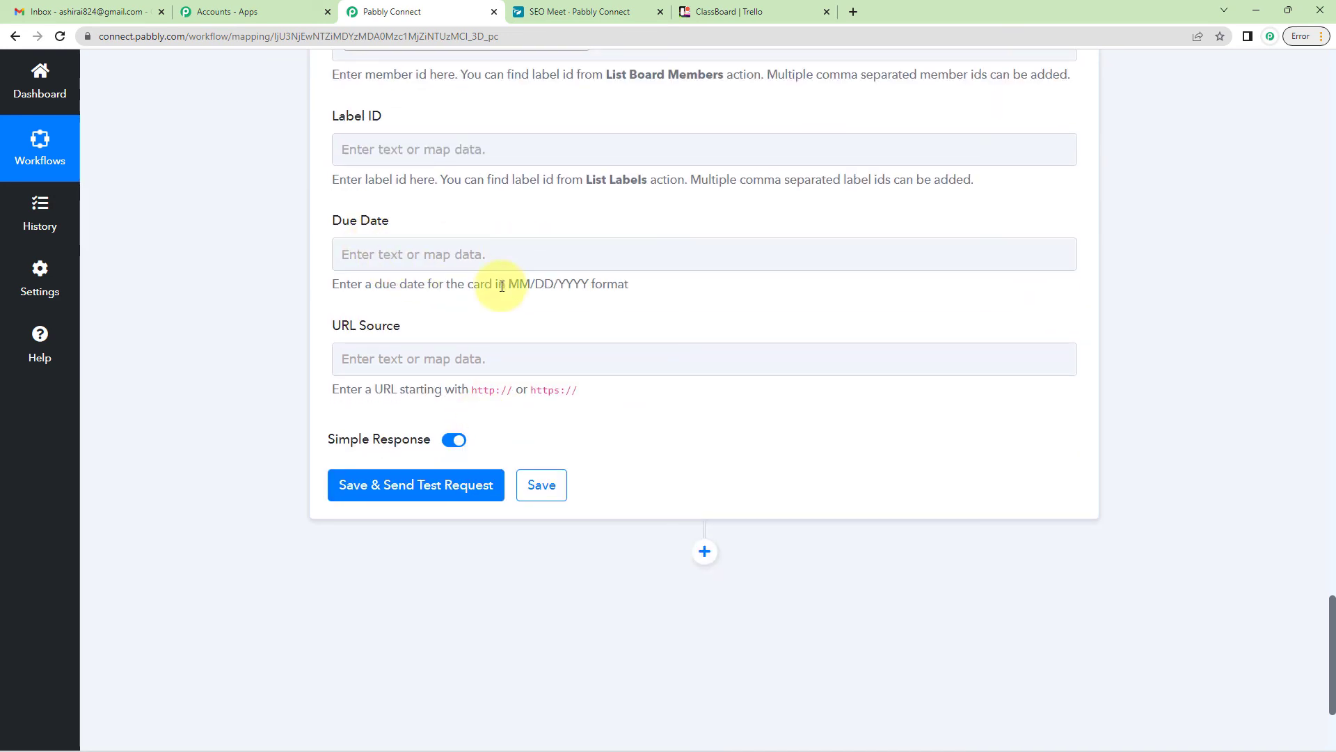
{"action": "left_click_drag", "start_coordinate": [512, 285], "coordinate": [577, 282]}
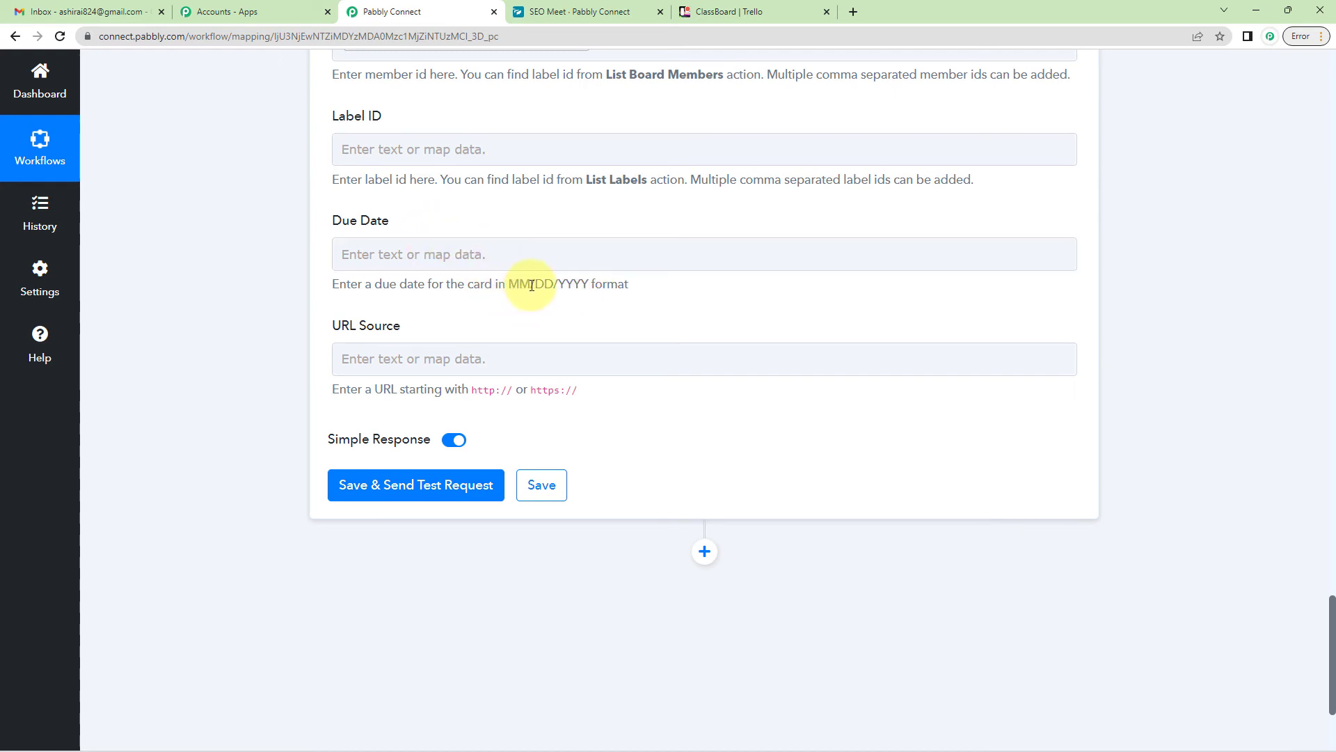
{"action": "left_click_drag", "start_coordinate": [509, 284], "coordinate": [589, 284]}
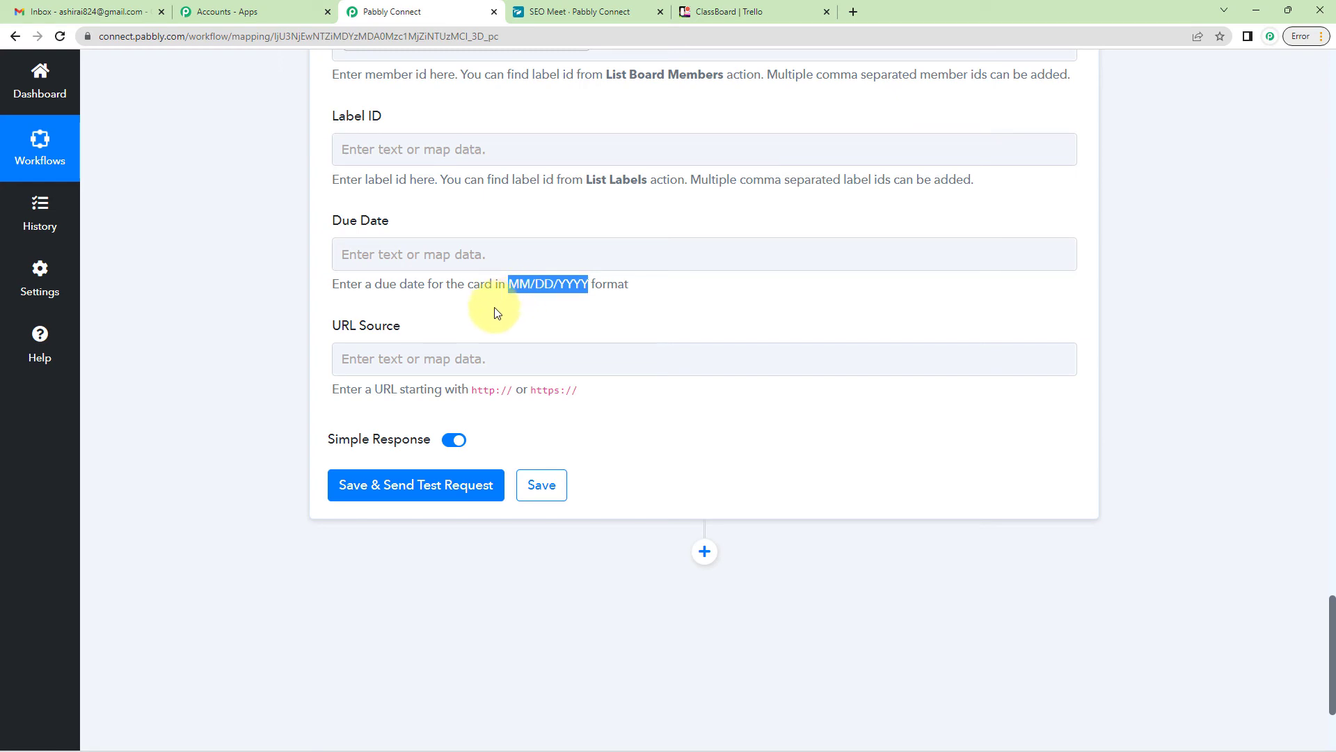
{"action": "scroll", "coordinate": [507, 297], "scroll_direction": "up", "scroll_amount": 8}
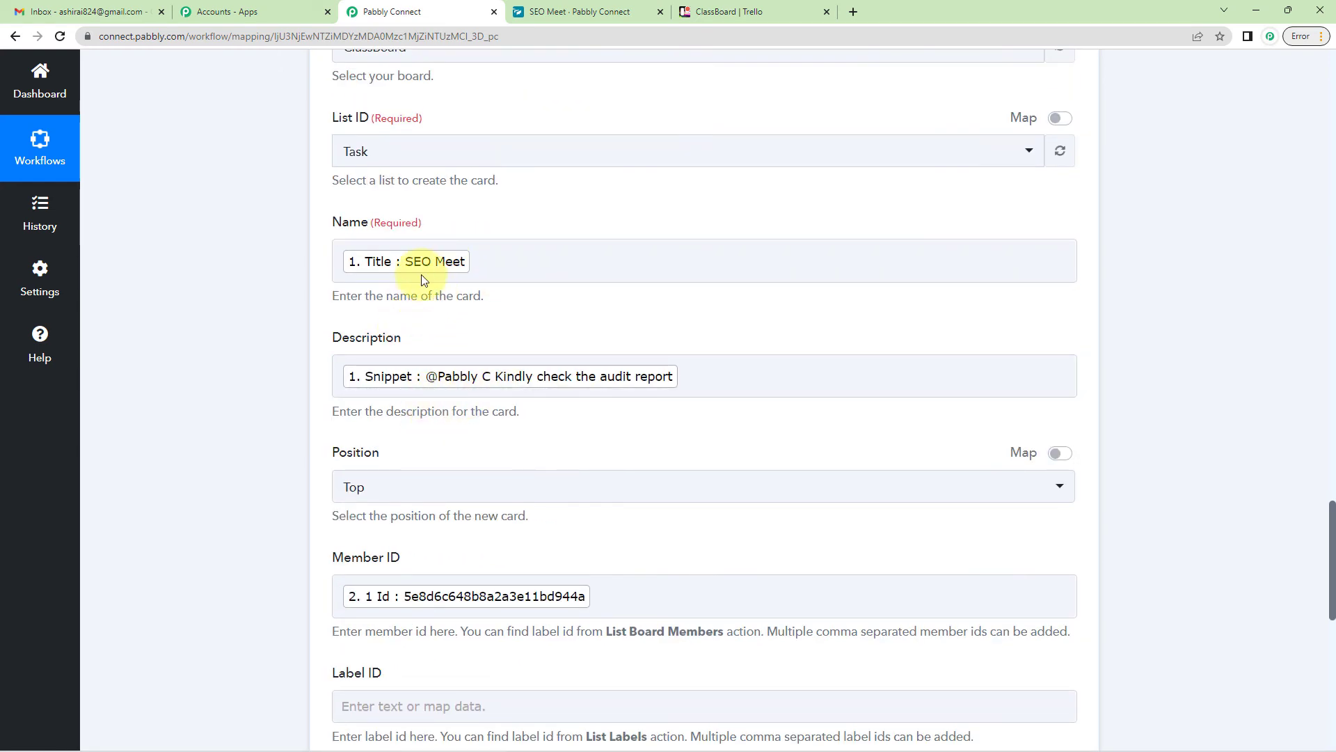
{"action": "left_click", "coordinate": [471, 298]}
{"action": "scroll", "coordinate": [487, 340], "scroll_direction": "up", "scroll_amount": 3}
{"action": "scroll", "coordinate": [487, 339], "scroll_direction": "down", "scroll_amount": 4}
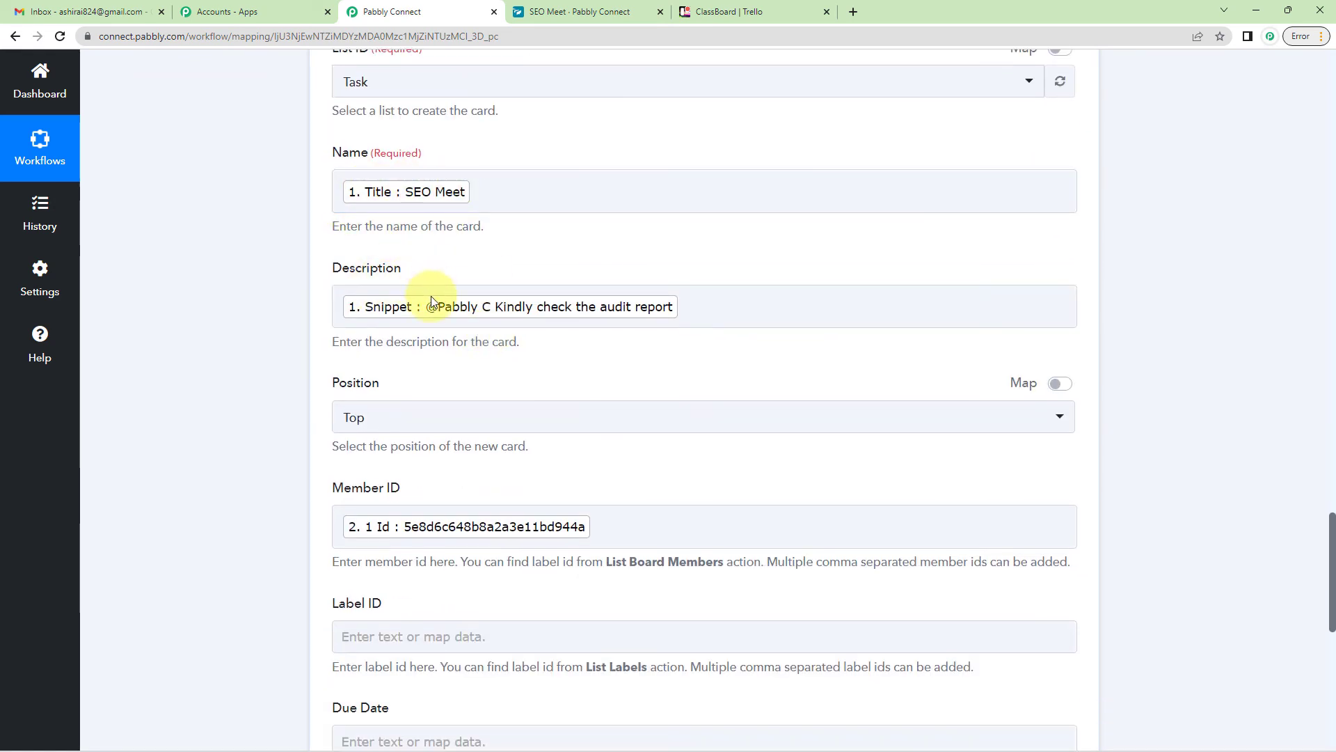
{"action": "scroll", "coordinate": [390, 295], "scroll_direction": "down", "scroll_amount": 3}
{"action": "scroll", "coordinate": [382, 268], "scroll_direction": "down", "scroll_amount": 3}
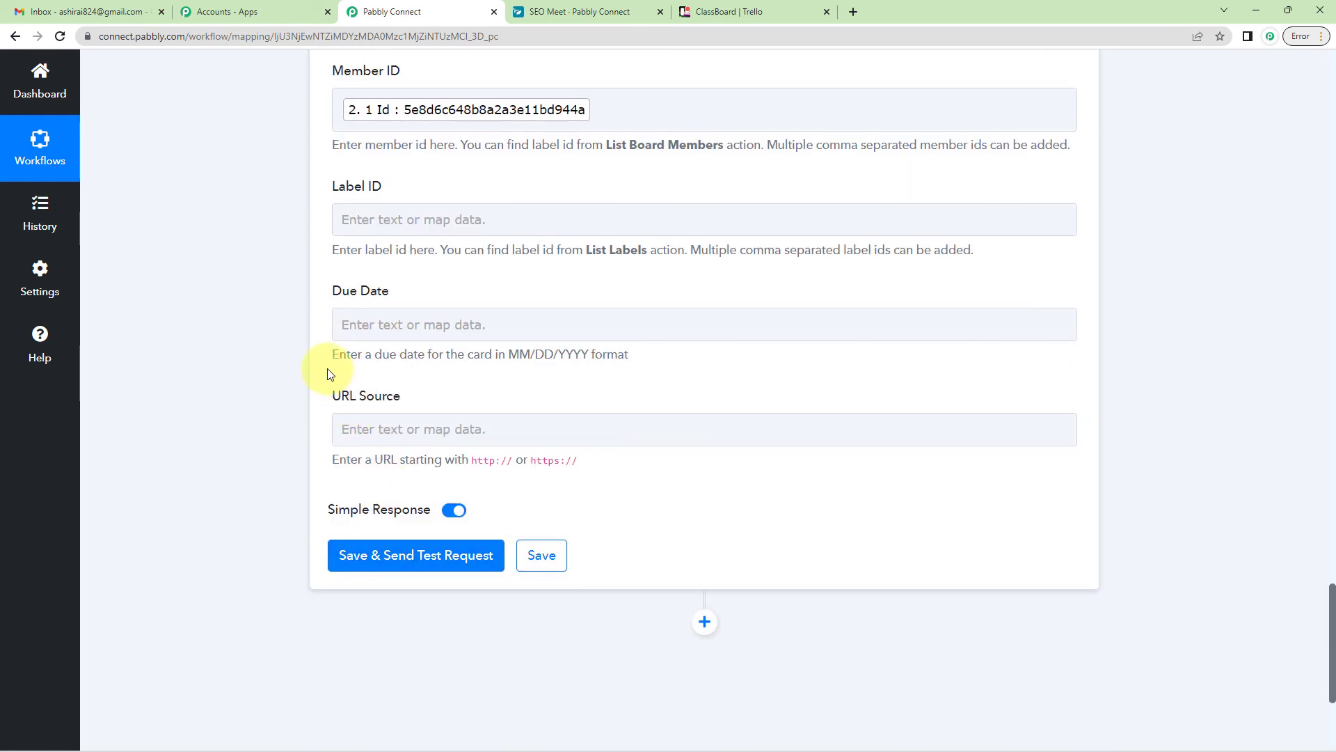
{"action": "scroll", "coordinate": [331, 369], "scroll_direction": "up", "scroll_amount": 5}
{"action": "scroll", "coordinate": [355, 414], "scroll_direction": "up", "scroll_amount": 2}
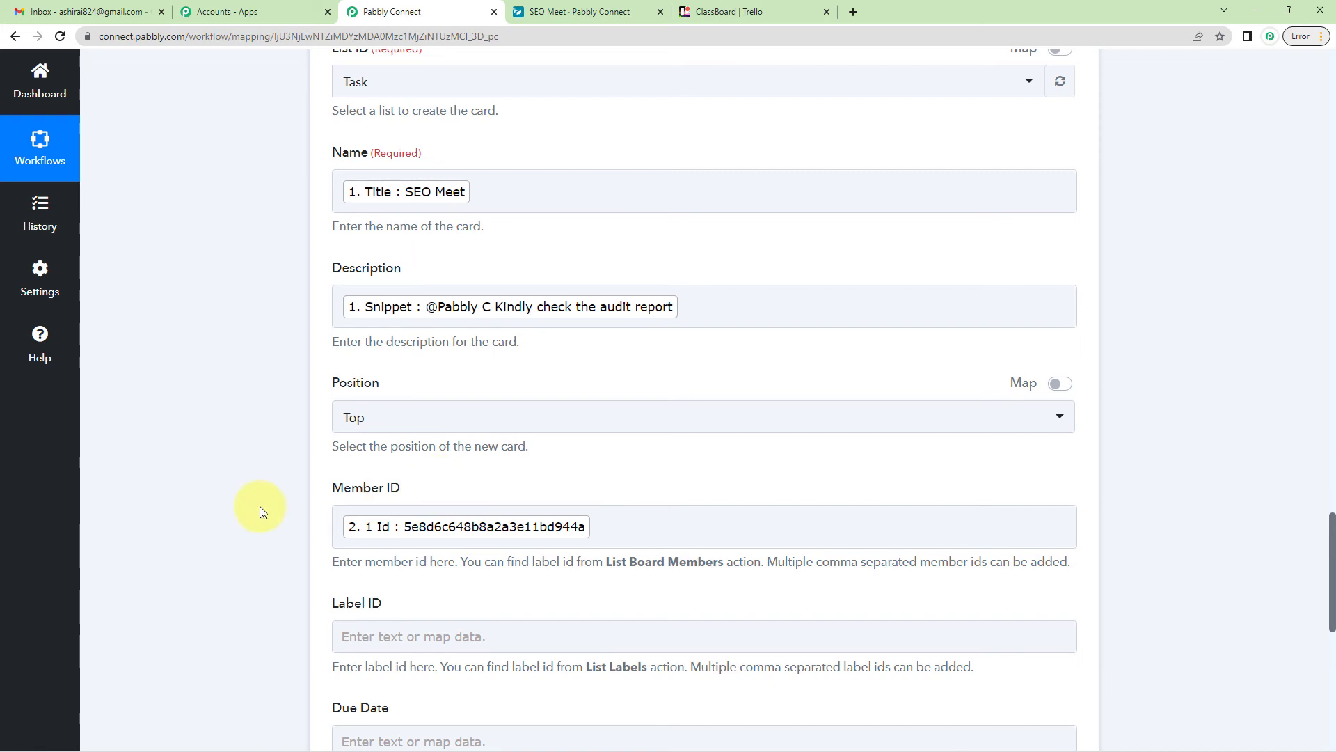
Step: Review the workflow from the Twist New Thread trigger and its response down to the Create a Card step
{"action": "scroll", "coordinate": [286, 518], "scroll_direction": "up", "scroll_amount": 15}
{"action": "scroll", "coordinate": [285, 517], "scroll_direction": "up", "scroll_amount": 10}
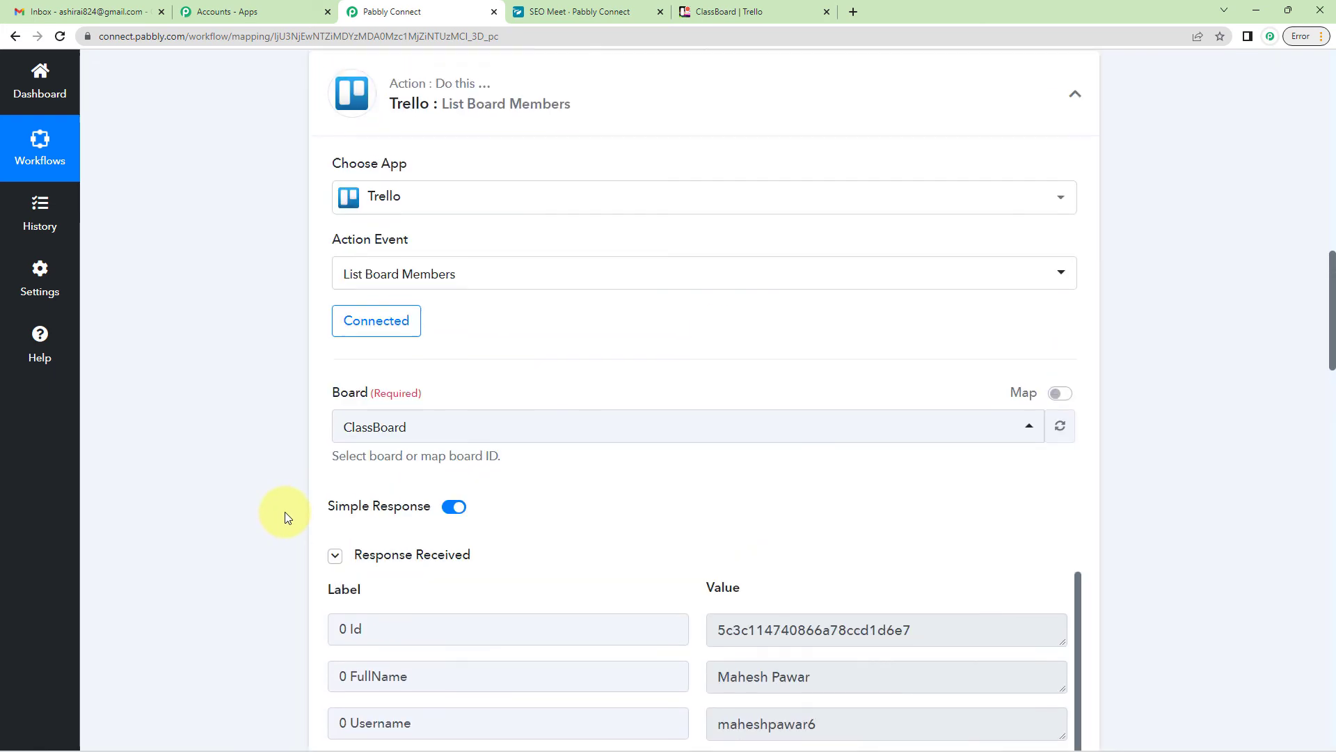
{"action": "scroll", "coordinate": [224, 449], "scroll_direction": "up", "scroll_amount": 5}
{"action": "scroll", "coordinate": [224, 448], "scroll_direction": "up", "scroll_amount": 5}
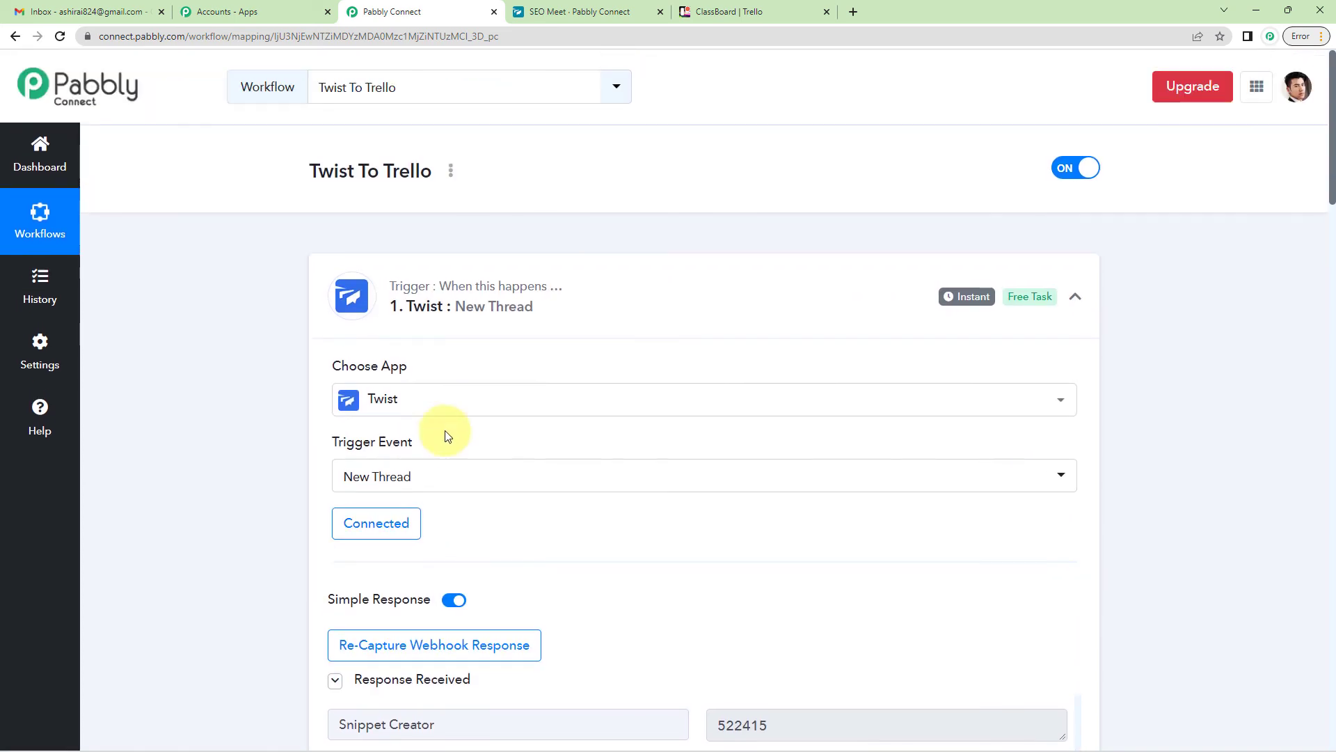
{"action": "scroll", "coordinate": [550, 395], "scroll_direction": "down", "scroll_amount": 5}
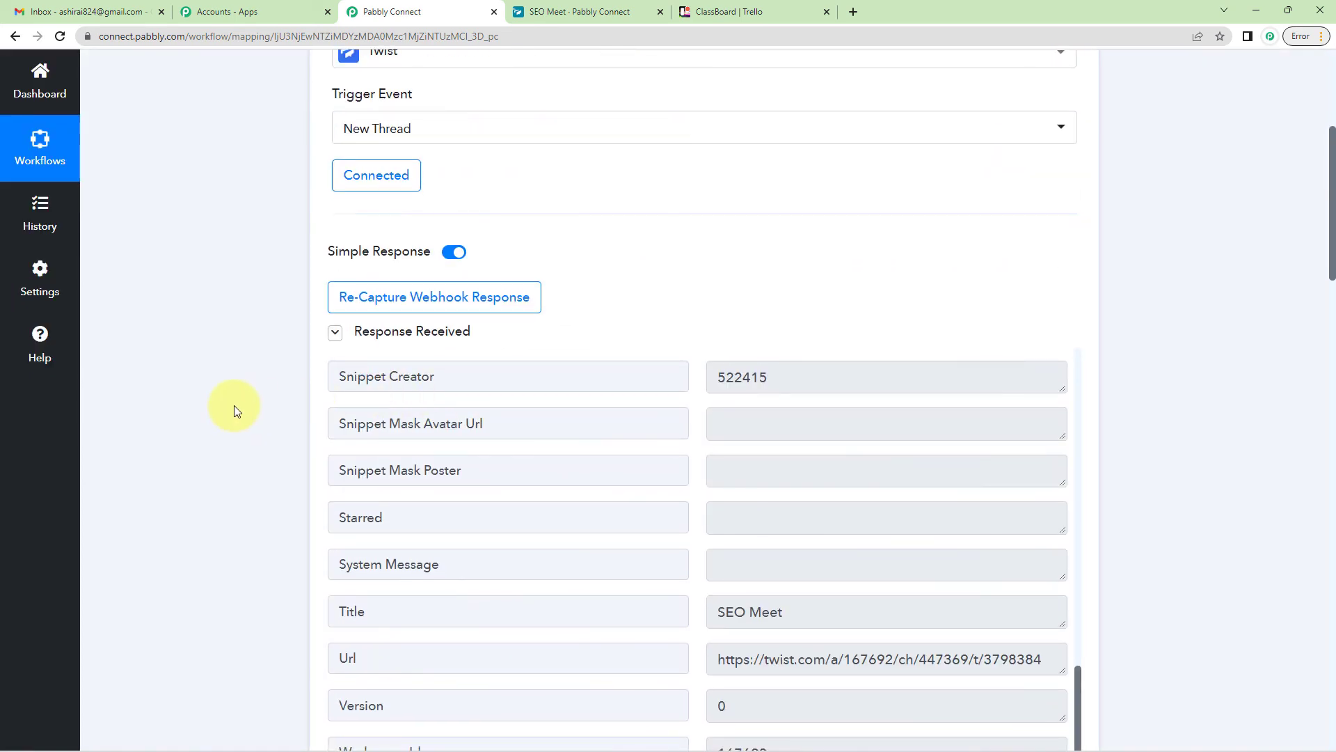
{"action": "scroll", "coordinate": [234, 405], "scroll_direction": "down", "scroll_amount": 4}
{"action": "scroll", "coordinate": [286, 458], "scroll_direction": "down", "scroll_amount": 10}
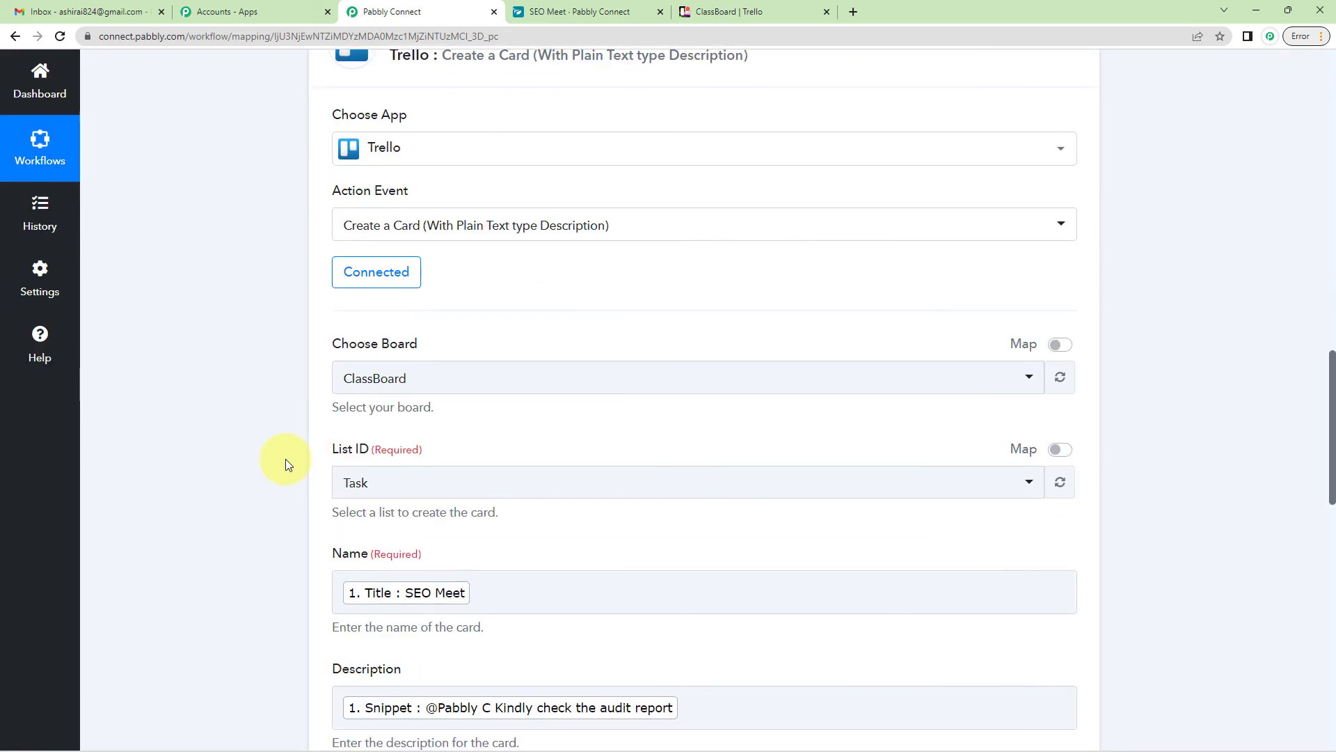
Step: Save the Create a Card step with its mapped fields and send its test request to Trello
{"action": "scroll", "coordinate": [480, 360], "scroll_direction": "down", "scroll_amount": 3}
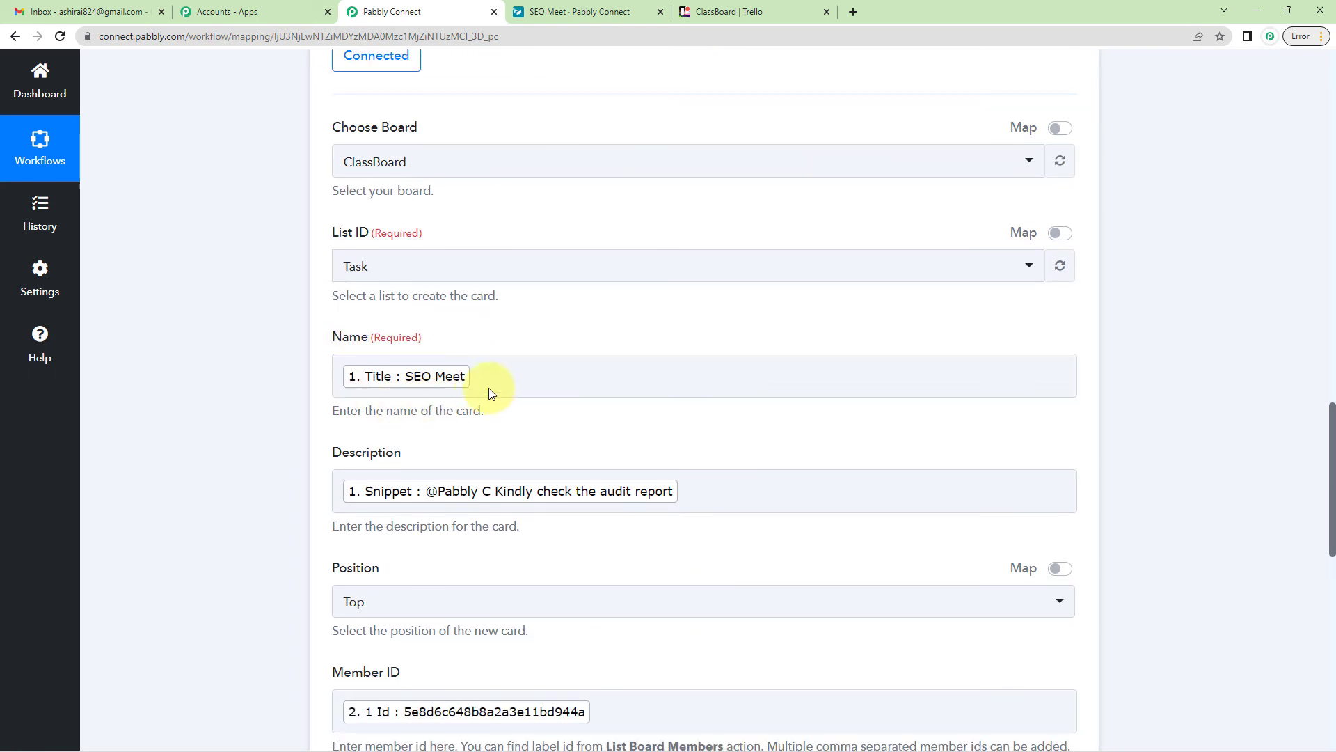
{"action": "scroll", "coordinate": [381, 459], "scroll_direction": "down", "scroll_amount": 3}
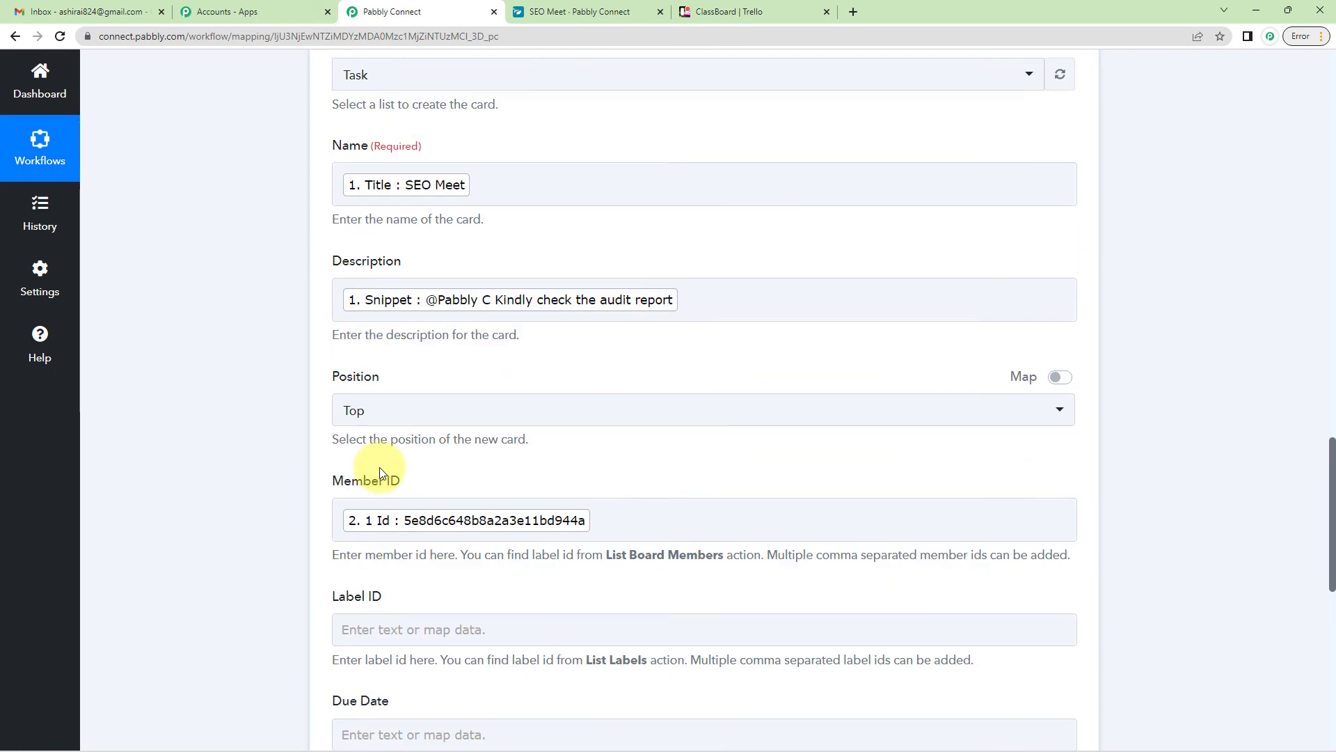
{"action": "scroll", "coordinate": [382, 474], "scroll_direction": "down", "scroll_amount": 1}
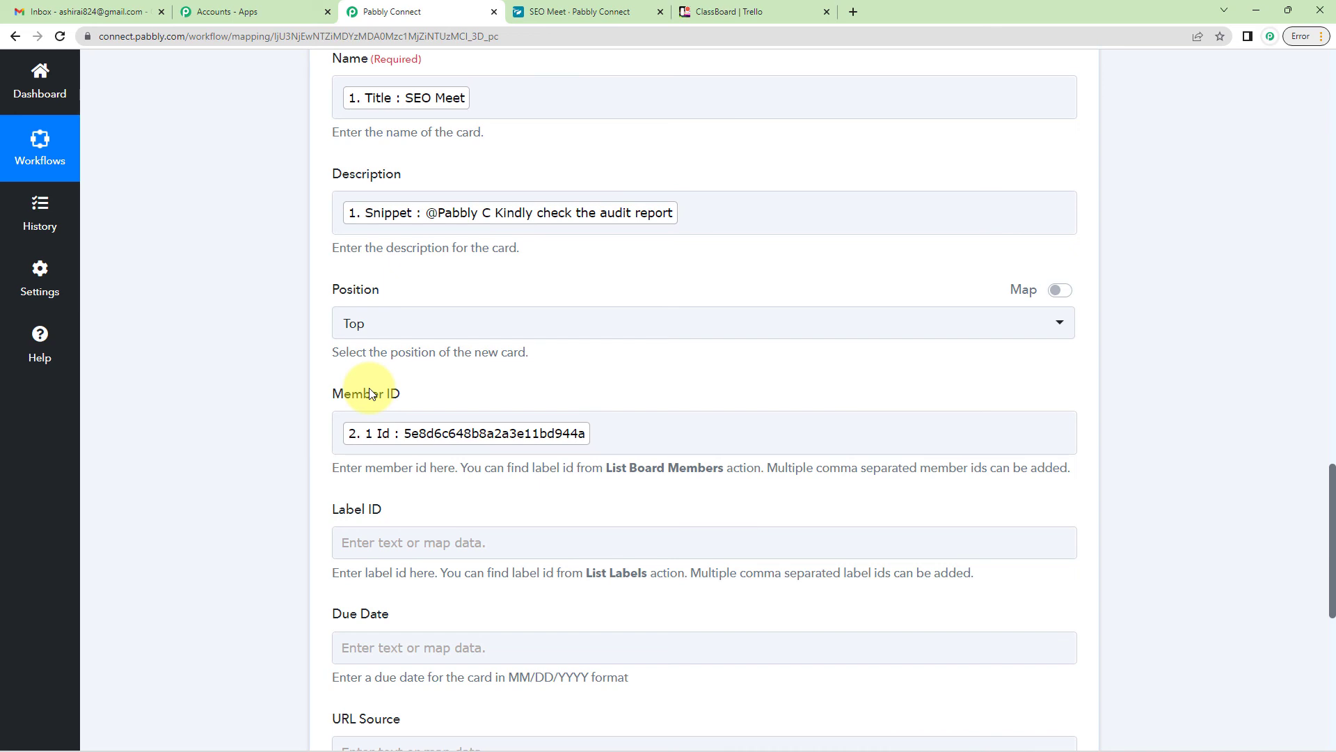
{"action": "scroll", "coordinate": [368, 393], "scroll_direction": "down", "scroll_amount": 6}
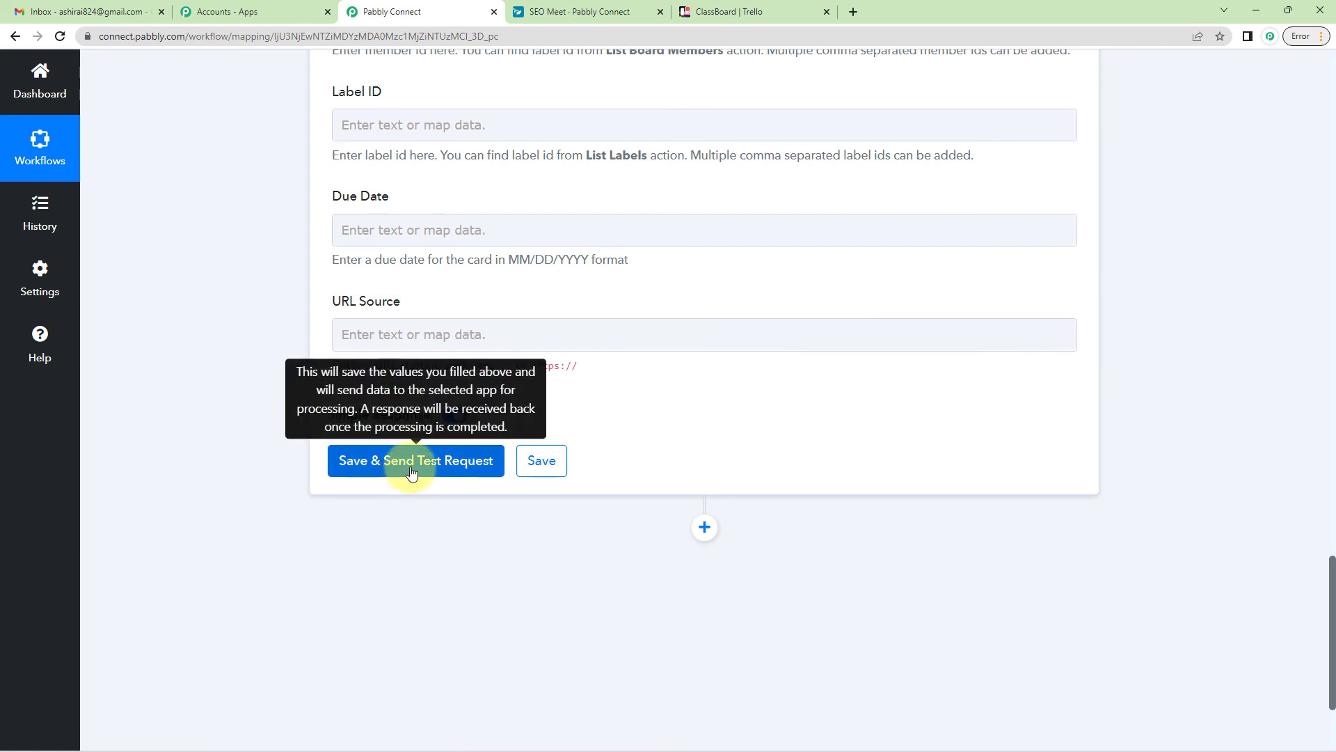
{"action": "left_click", "coordinate": [412, 465]}
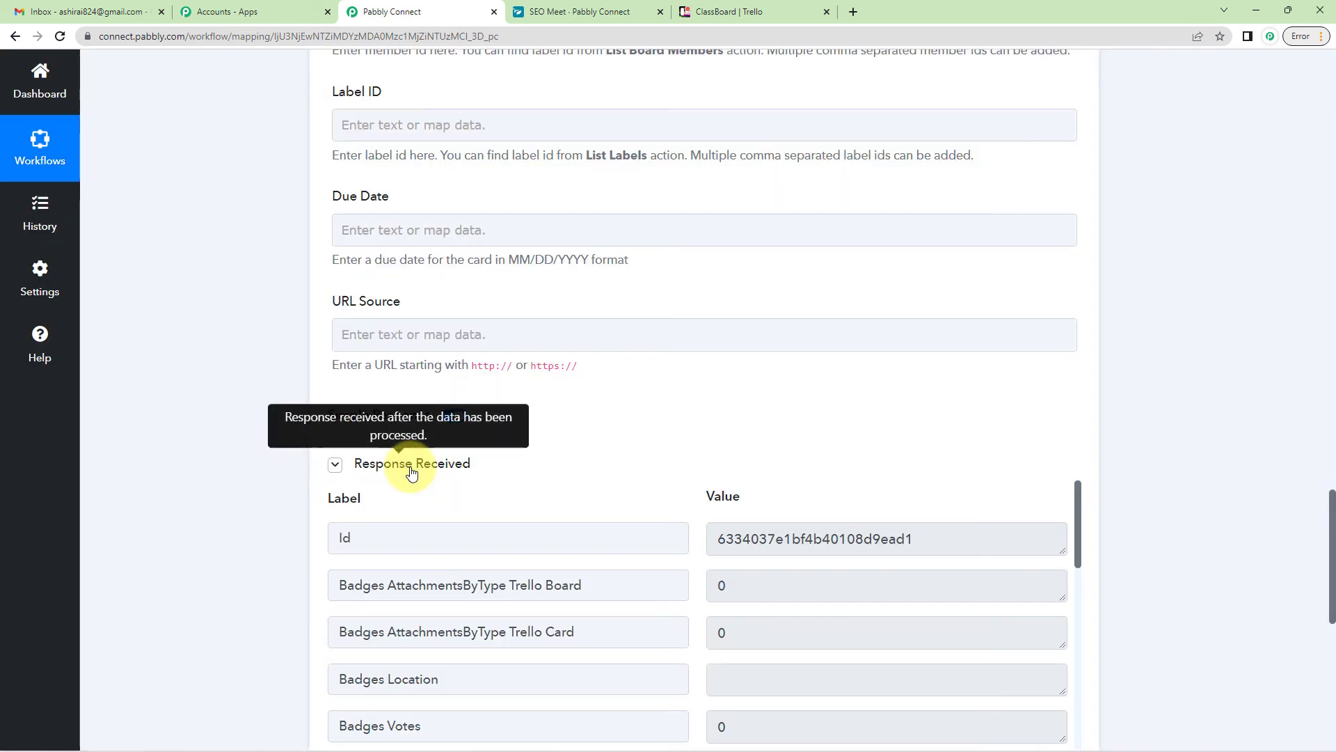
Step: Review the card ID, description, member ID and name returned in the Create a Card response against the mapped fields
{"action": "scroll", "coordinate": [596, 379], "scroll_direction": "down", "scroll_amount": 5}
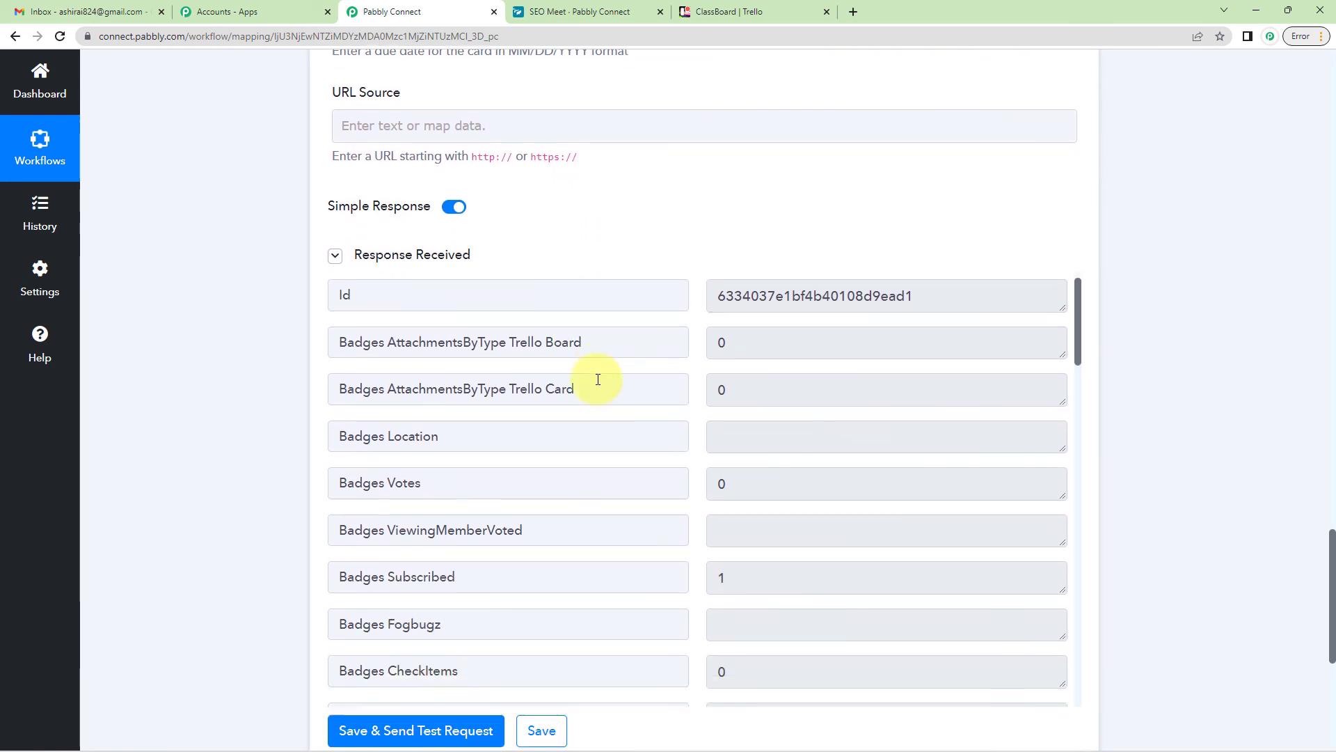
{"action": "scroll", "coordinate": [696, 362], "scroll_direction": "up", "scroll_amount": 2}
{"action": "scroll", "coordinate": [692, 274], "scroll_direction": "down", "scroll_amount": 1}
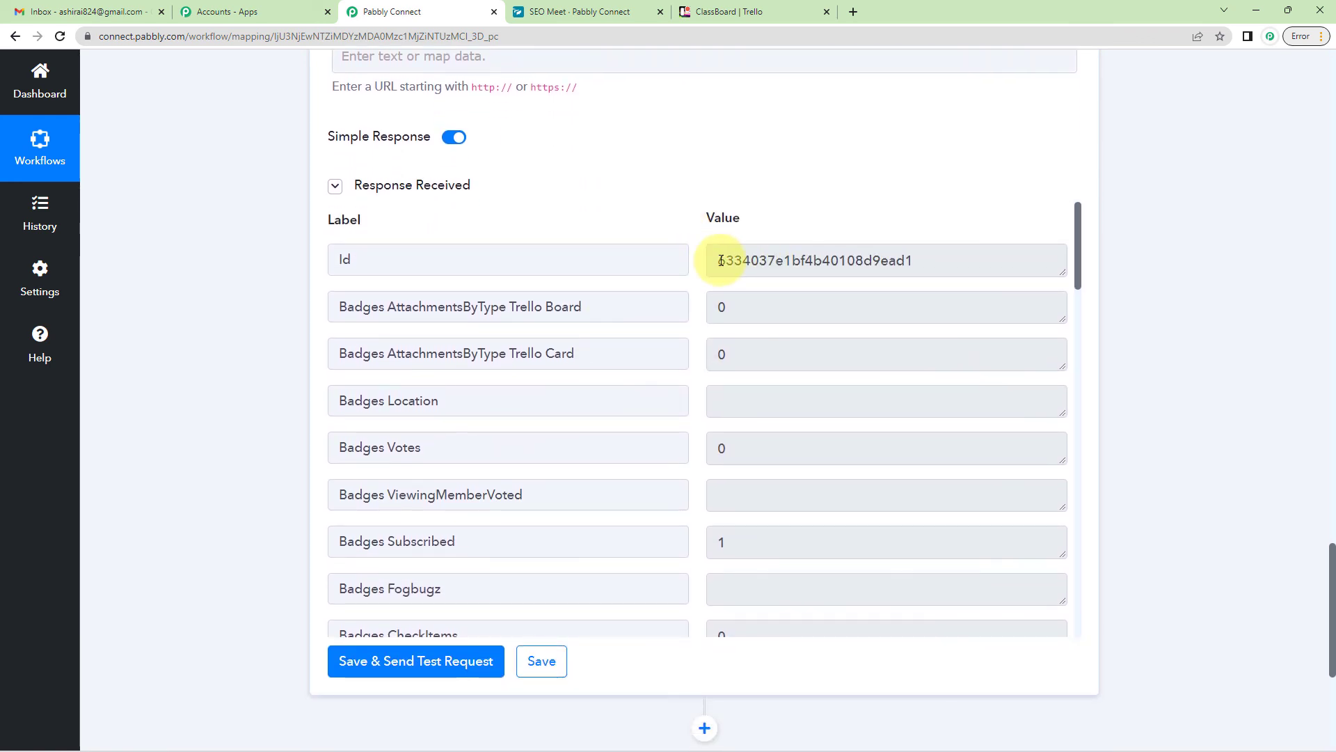
{"action": "scroll", "coordinate": [798, 367], "scroll_direction": "down", "scroll_amount": 9}
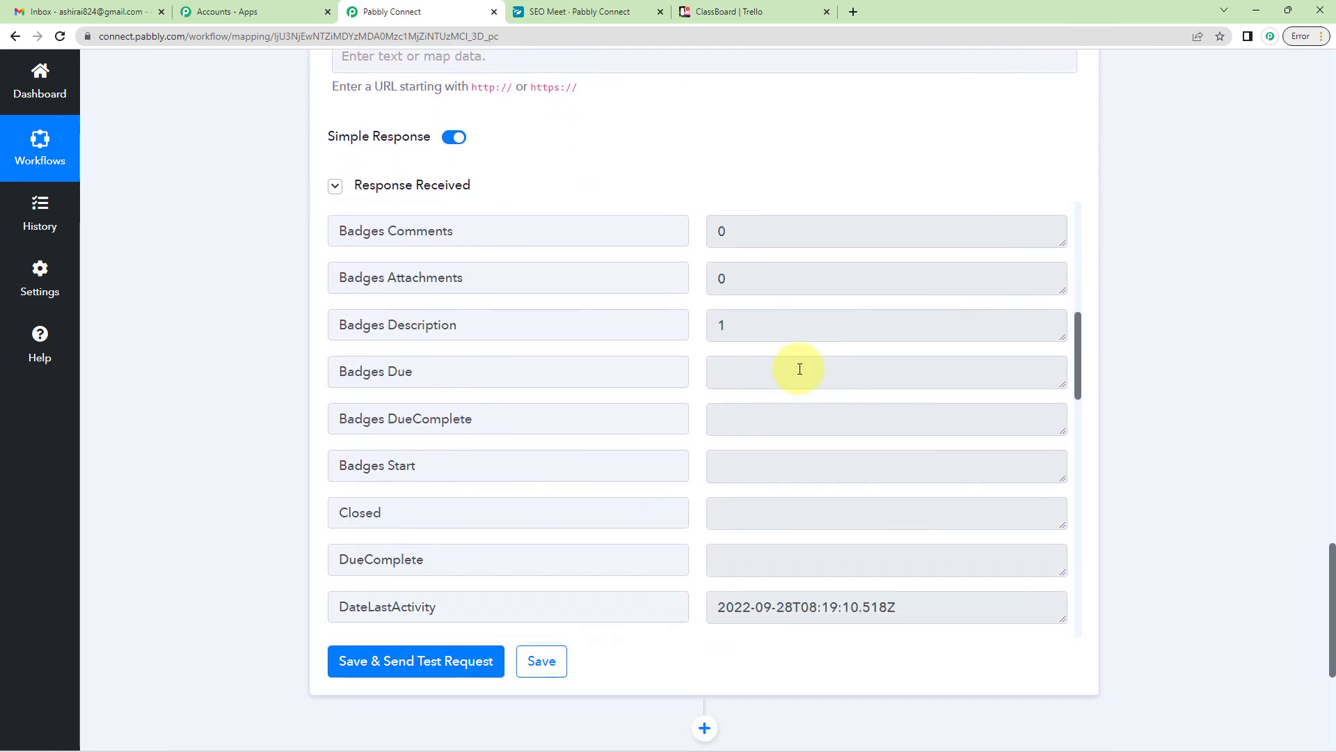
{"action": "scroll", "coordinate": [708, 395], "scroll_direction": "down", "scroll_amount": 4}
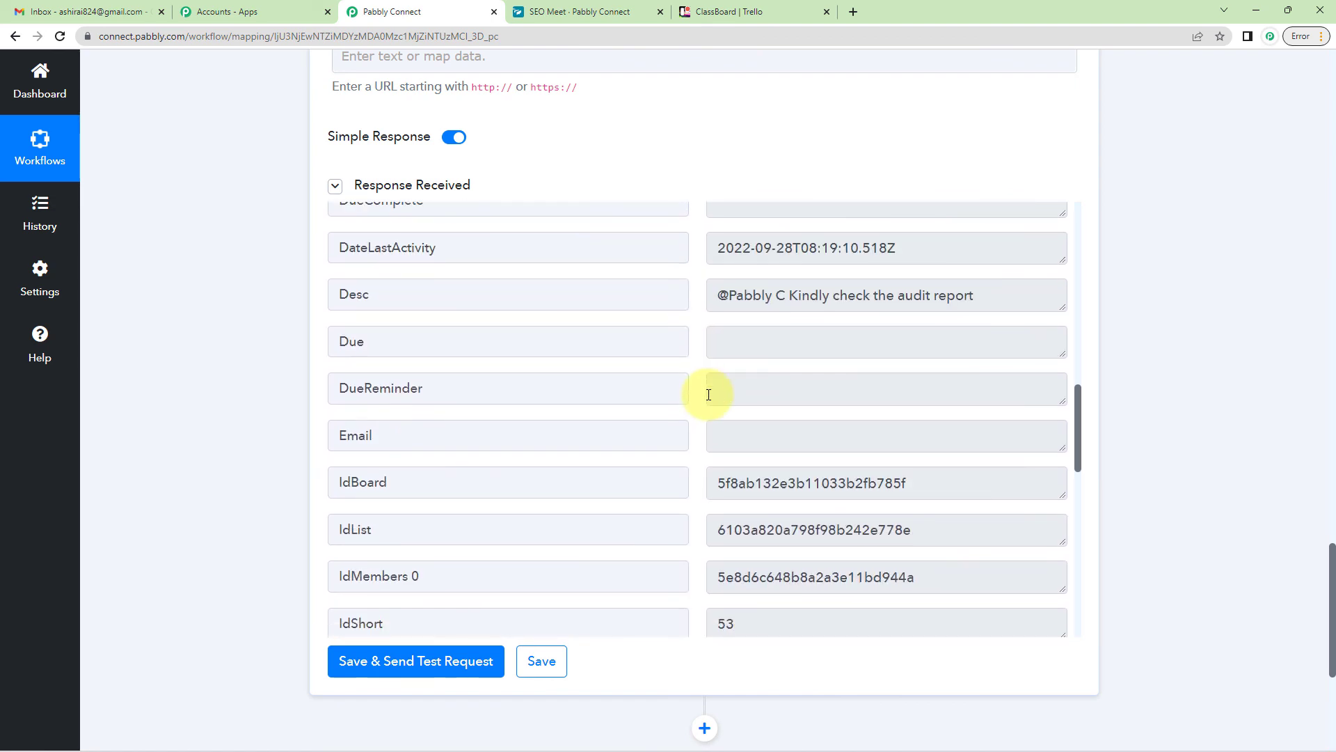
{"action": "scroll", "coordinate": [708, 394], "scroll_direction": "down", "scroll_amount": 5}
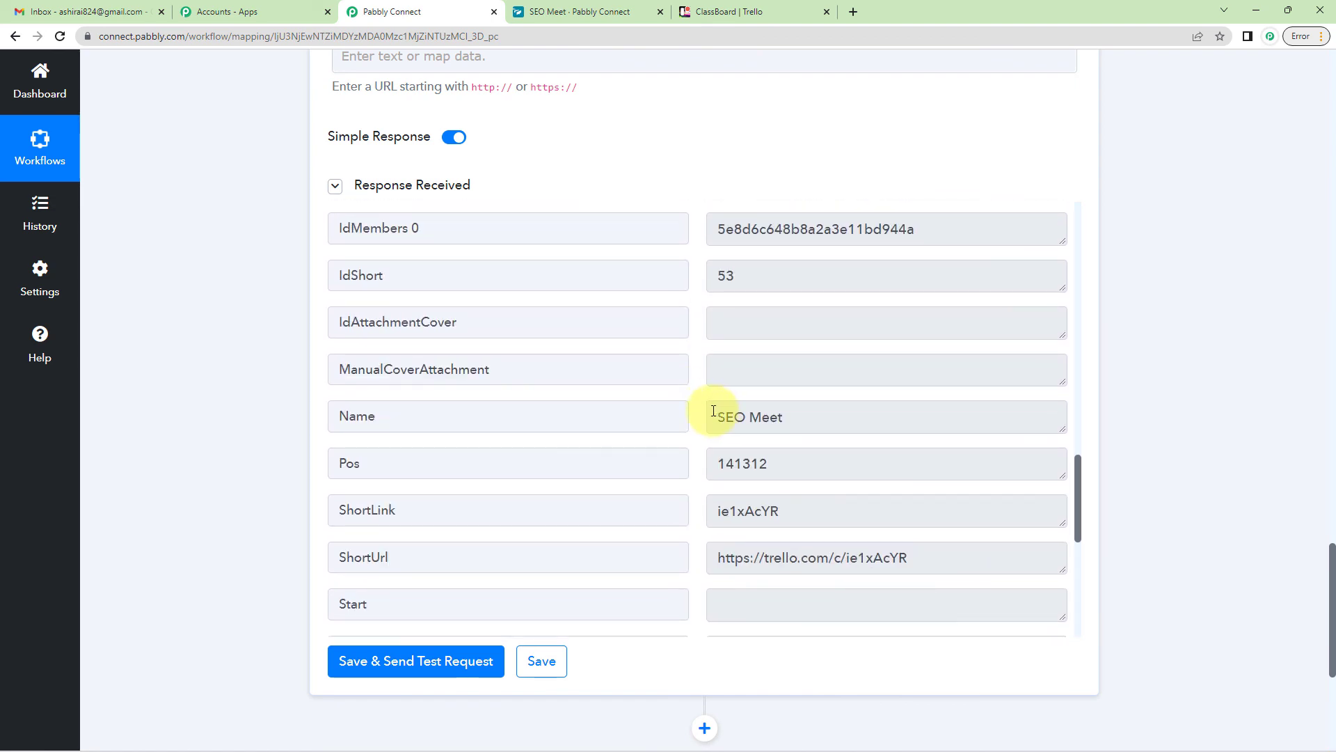
{"action": "left_click", "coordinate": [713, 412]}
{"action": "key", "text": "ctrl+a"}
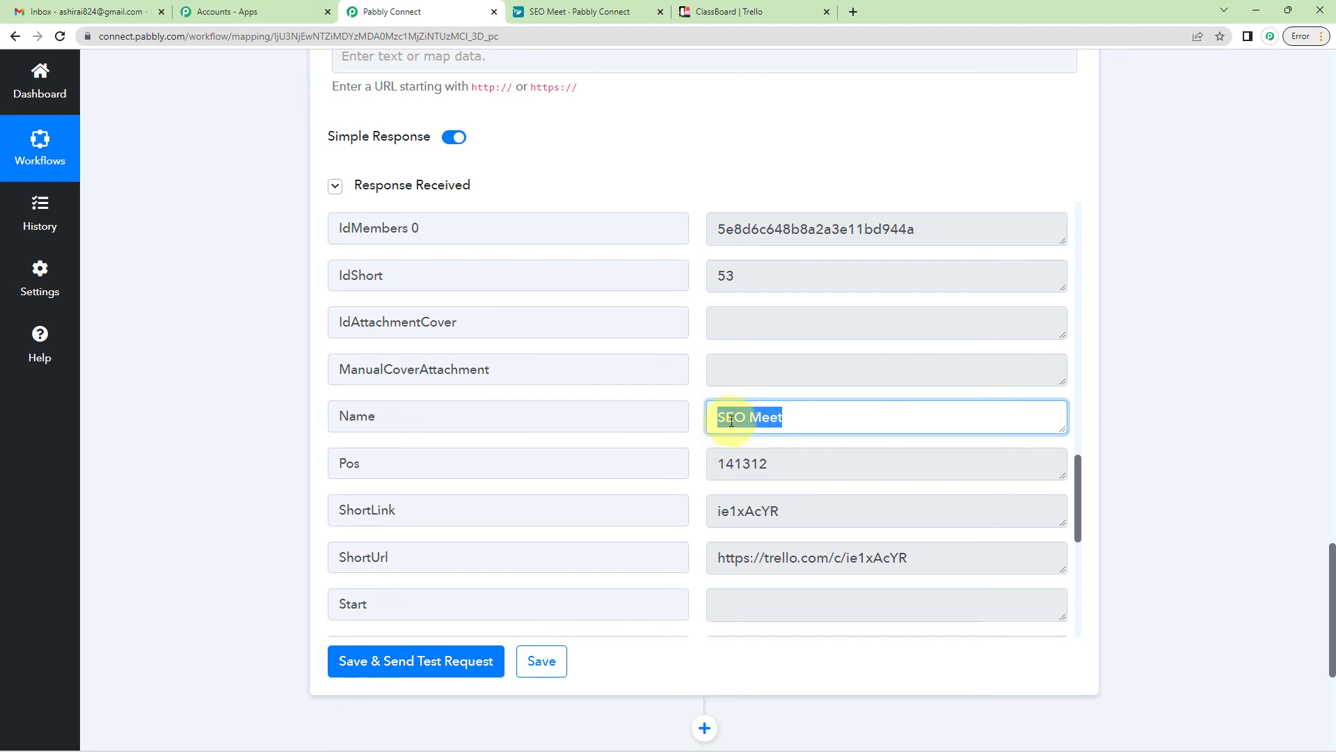
{"action": "scroll", "coordinate": [746, 422], "scroll_direction": "down", "scroll_amount": 3}
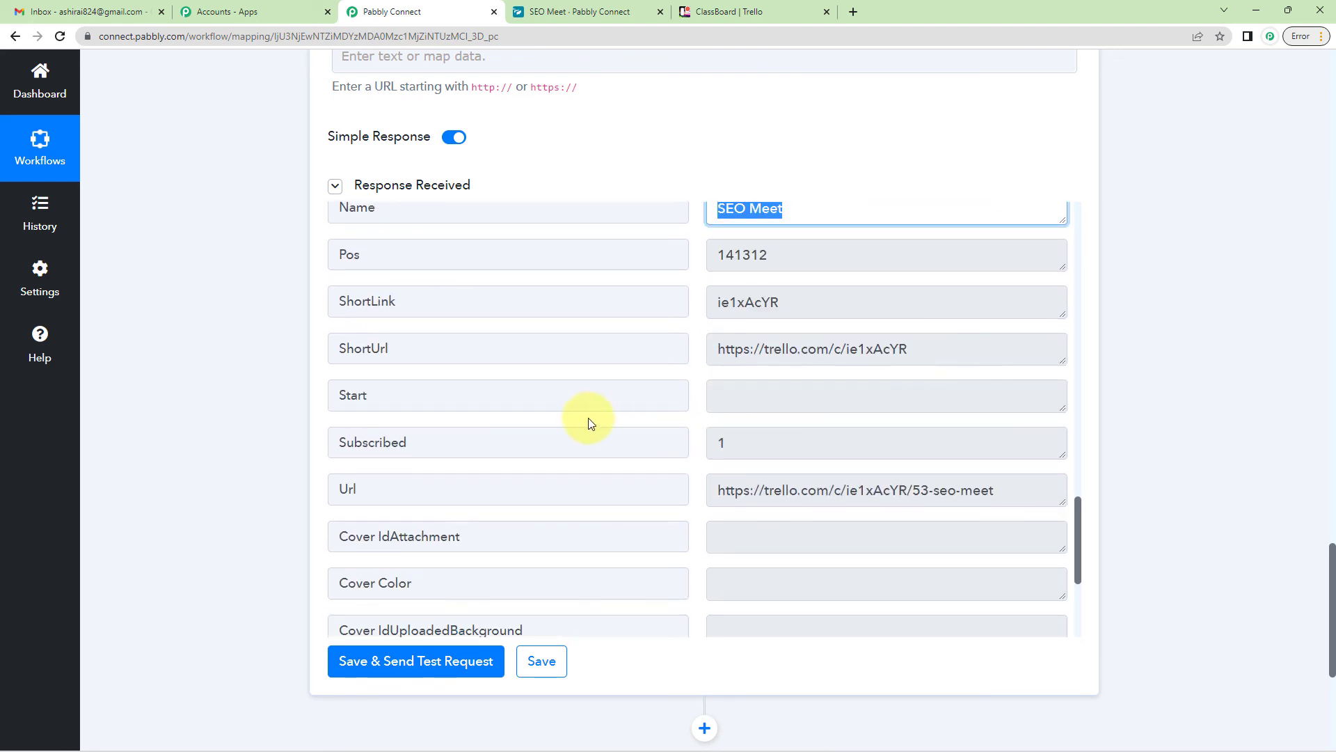
{"action": "left_click", "coordinate": [242, 487]}
{"action": "scroll", "coordinate": [241, 483], "scroll_direction": "up", "scroll_amount": 7}
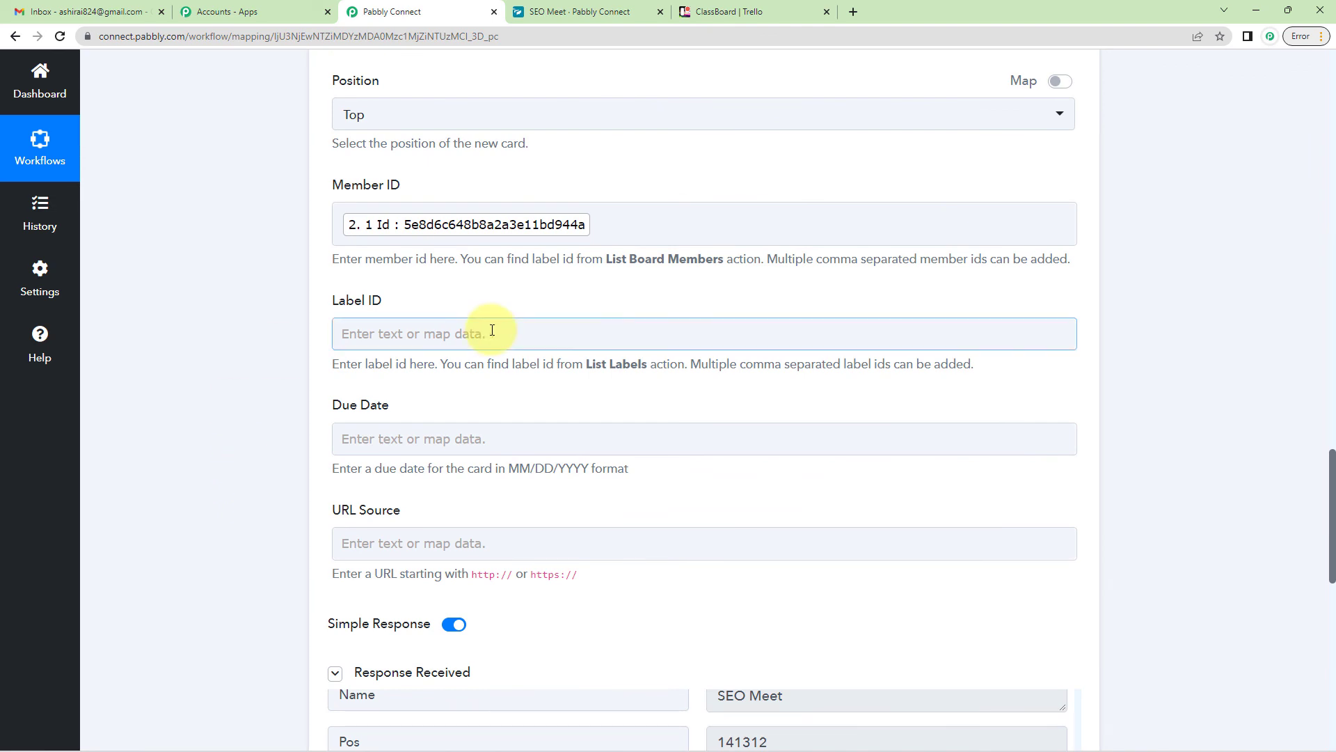
{"action": "scroll", "coordinate": [492, 328], "scroll_direction": "up", "scroll_amount": 4}
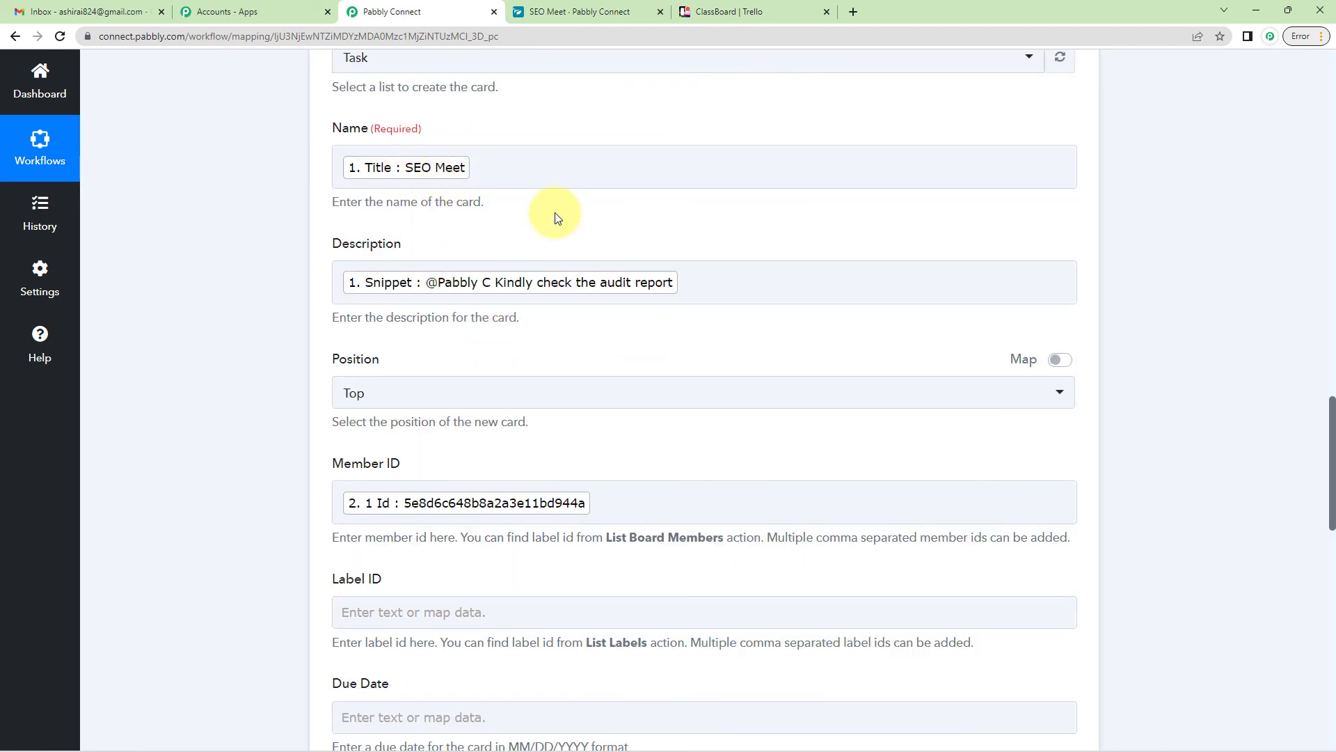
{"action": "scroll", "coordinate": [555, 215], "scroll_direction": "up", "scroll_amount": 3}
Step: Switch to Trello's ClassBoard, inspect the member and description of the SEO Meet card in the Task list, and close it
{"action": "left_click", "coordinate": [724, 12]}
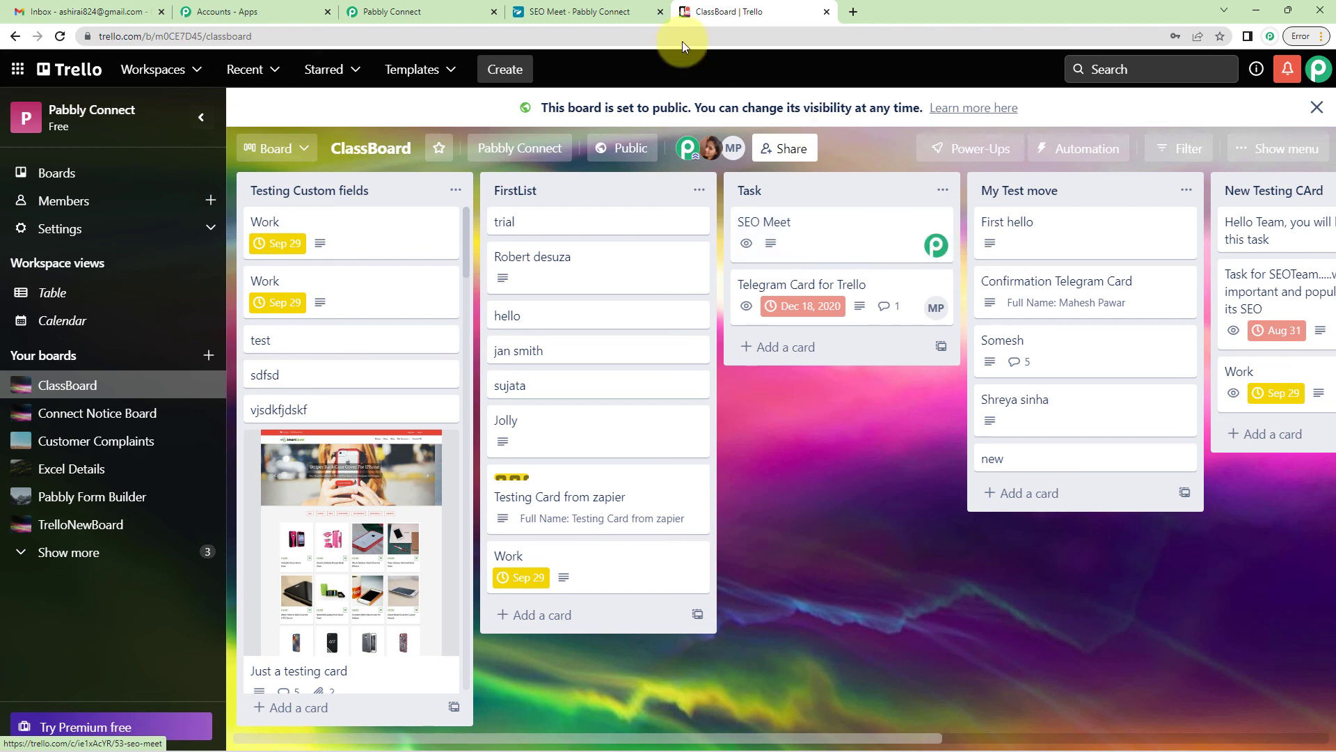
{"action": "left_click", "coordinate": [781, 236]}
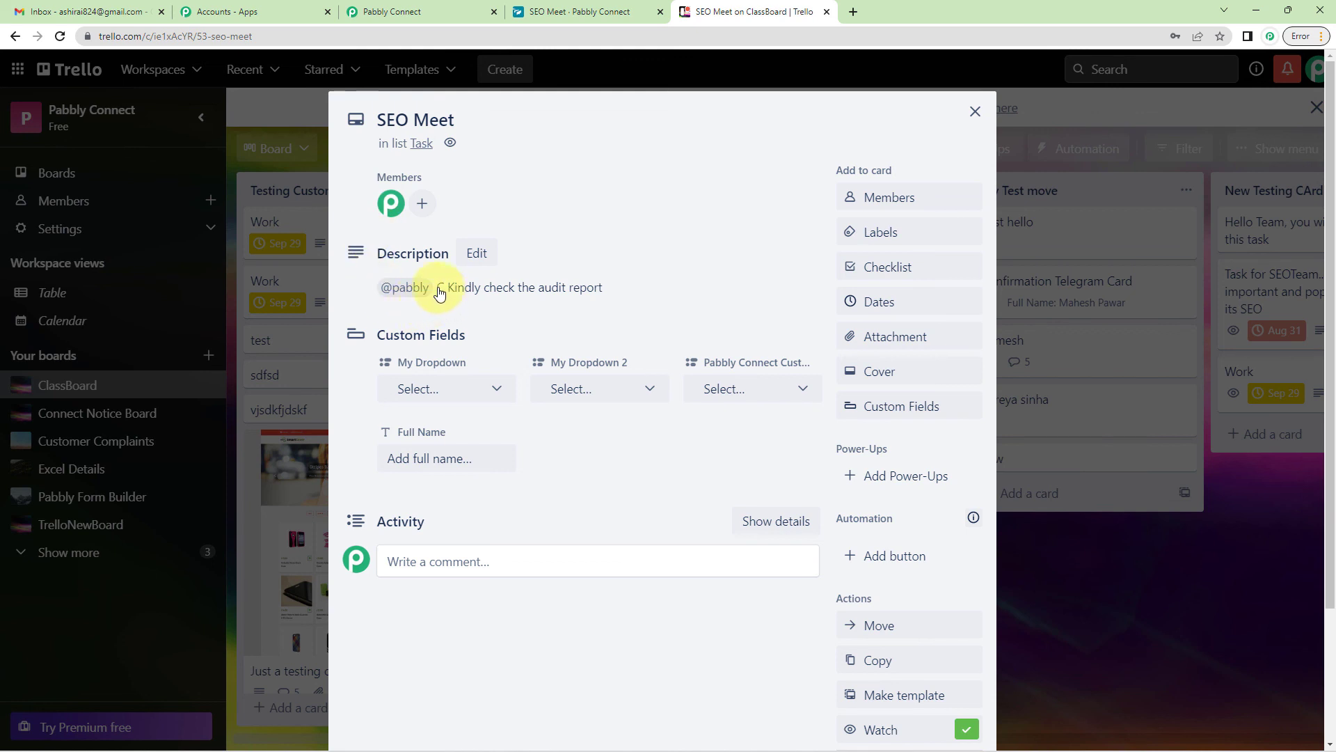
{"action": "left_click_drag", "start_coordinate": [439, 292], "coordinate": [584, 293]}
{"action": "left_click", "coordinate": [507, 286]}
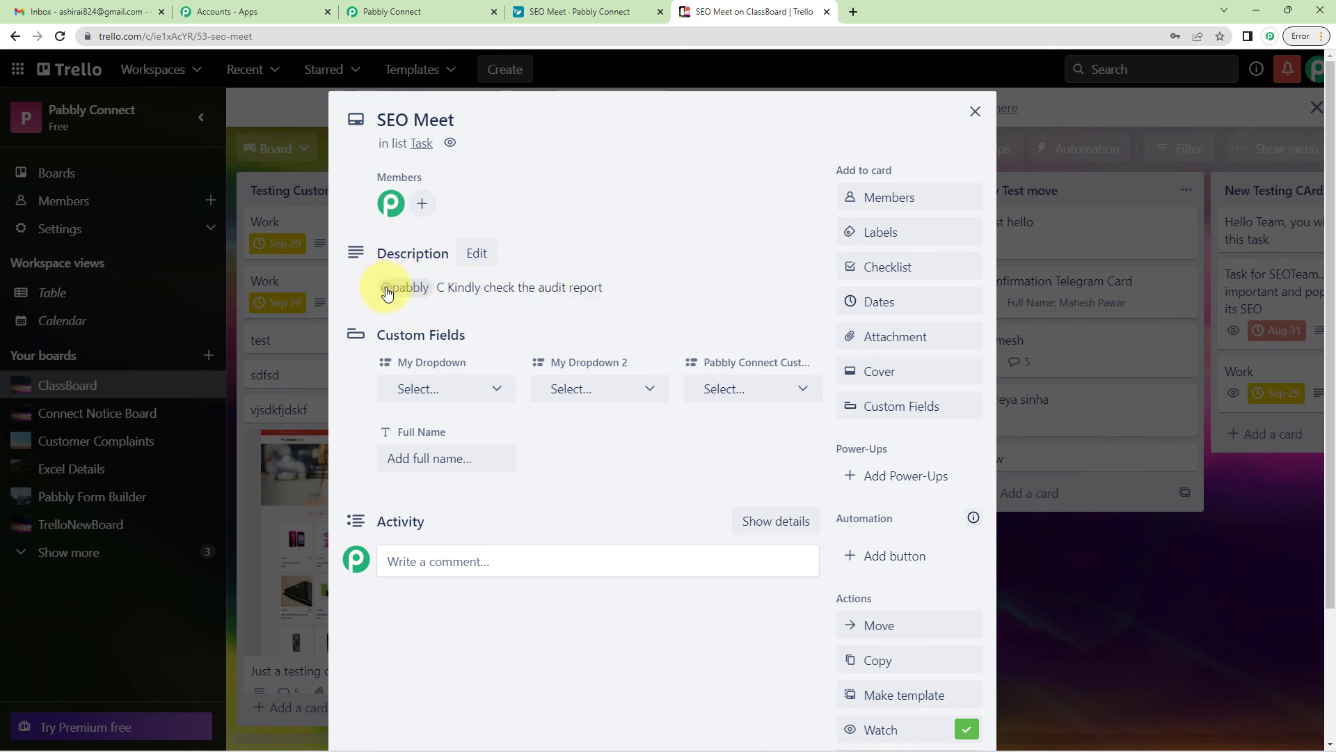
{"action": "left_click_drag", "start_coordinate": [461, 291], "coordinate": [602, 292]}
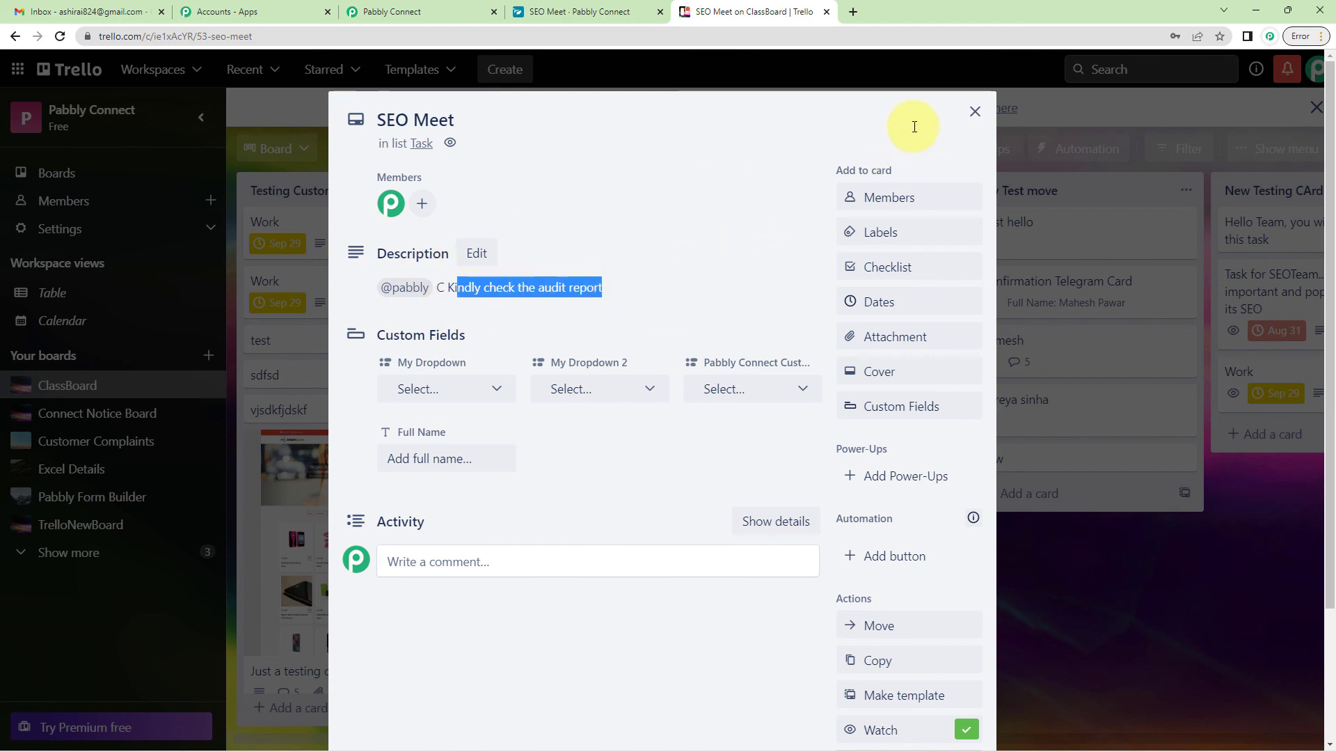
{"action": "left_click", "coordinate": [974, 112]}
Step: Return to Pabbly Connect and collapse the workflow's Twist trigger, List Board Members and Create a Card steps
{"action": "left_click", "coordinate": [392, 12]}
{"action": "scroll", "coordinate": [191, 418], "scroll_direction": "up", "scroll_amount": 5}
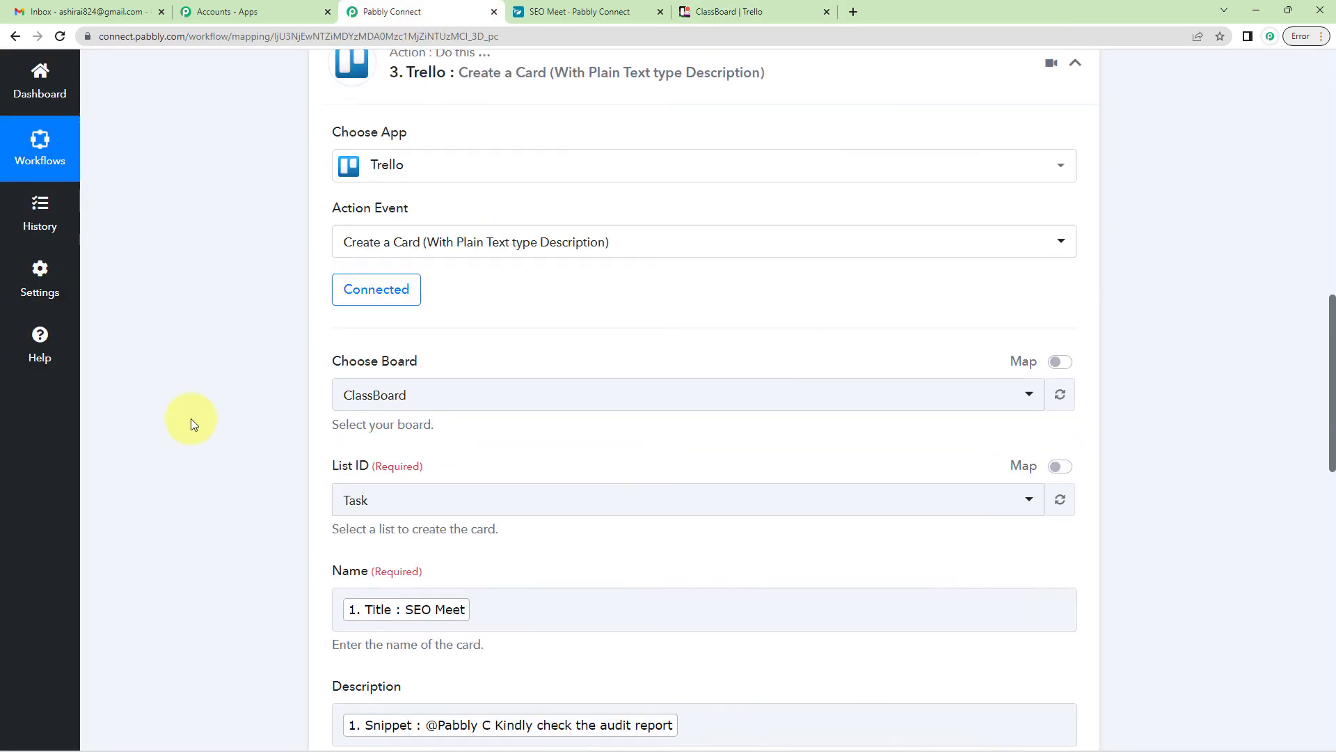
{"action": "scroll", "coordinate": [269, 339], "scroll_direction": "up", "scroll_amount": 3}
{"action": "left_click", "coordinate": [441, 333]}
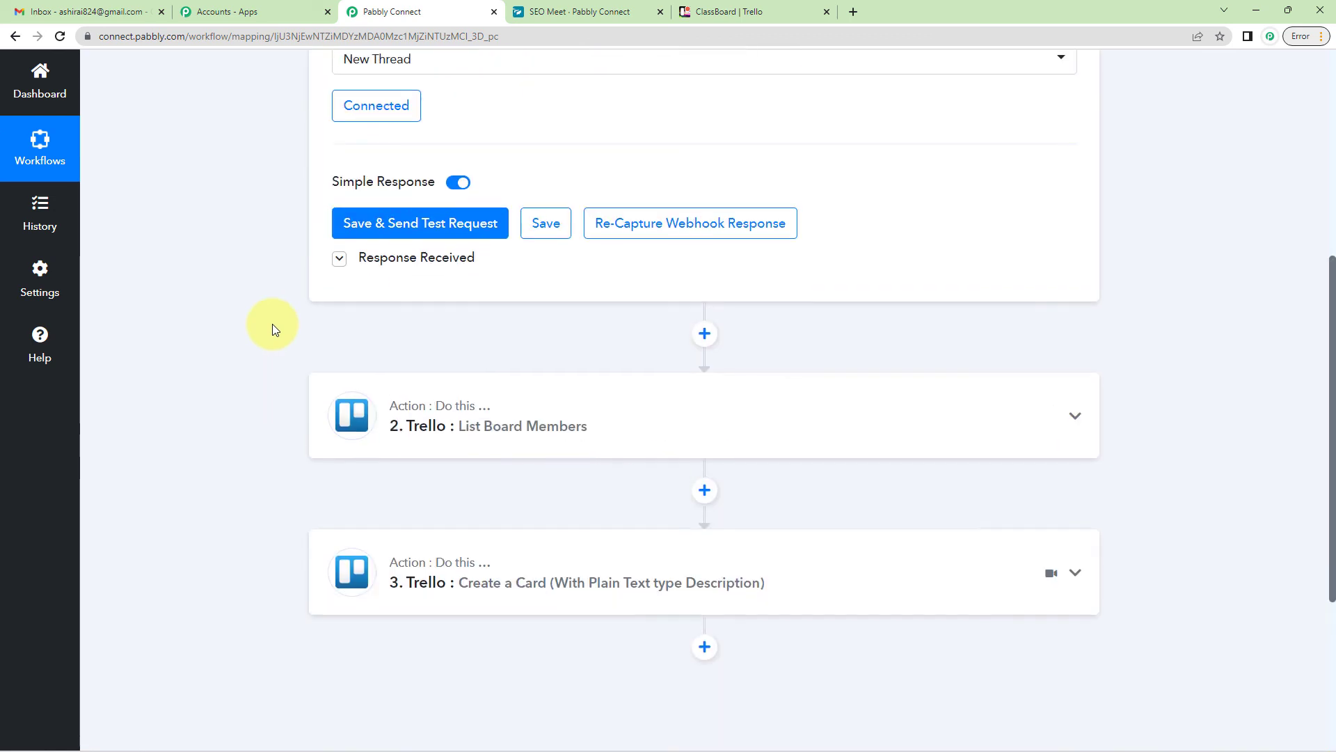
{"action": "scroll", "coordinate": [272, 324], "scroll_direction": "up", "scroll_amount": 5}
{"action": "left_click", "coordinate": [449, 209]}
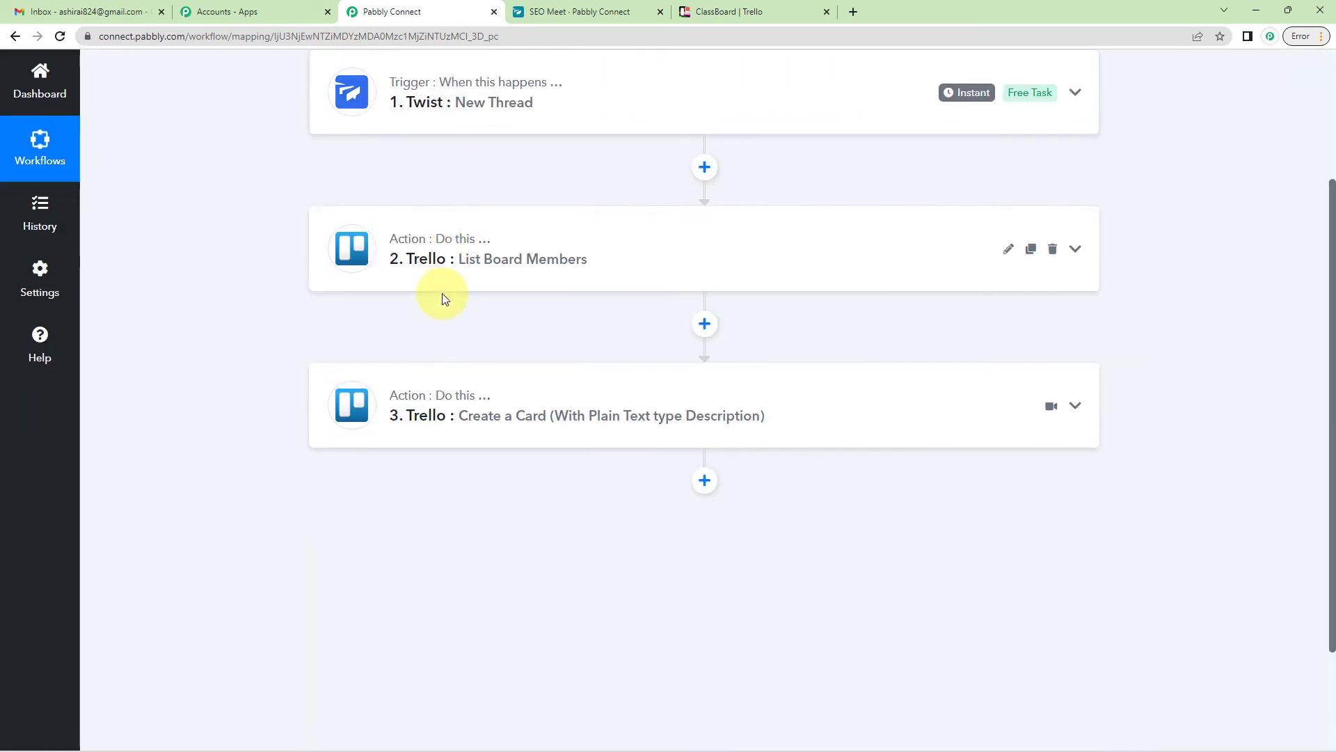